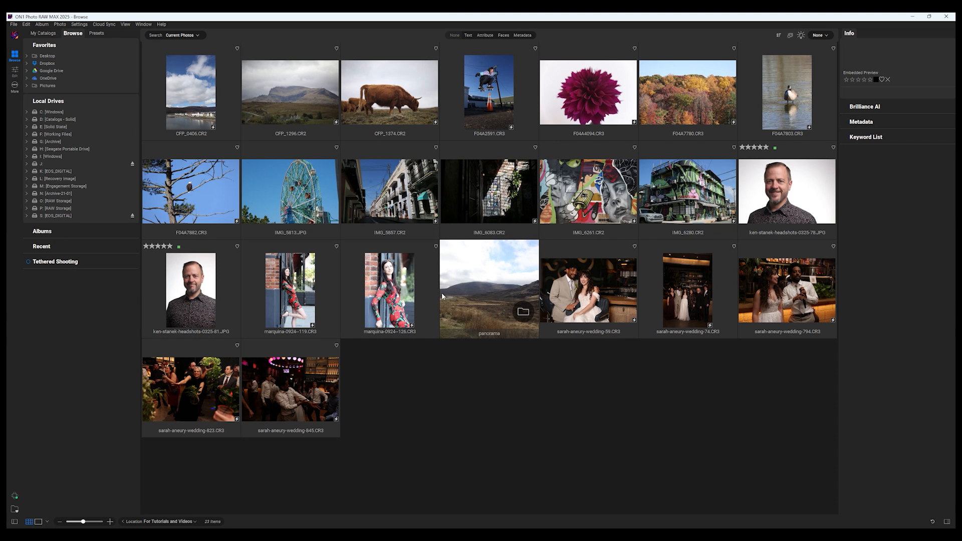
Open the Ferris wheel photo IMG_5813.JPG for editing, choosing Edit as the double-click behaviour
double_click(292, 193)
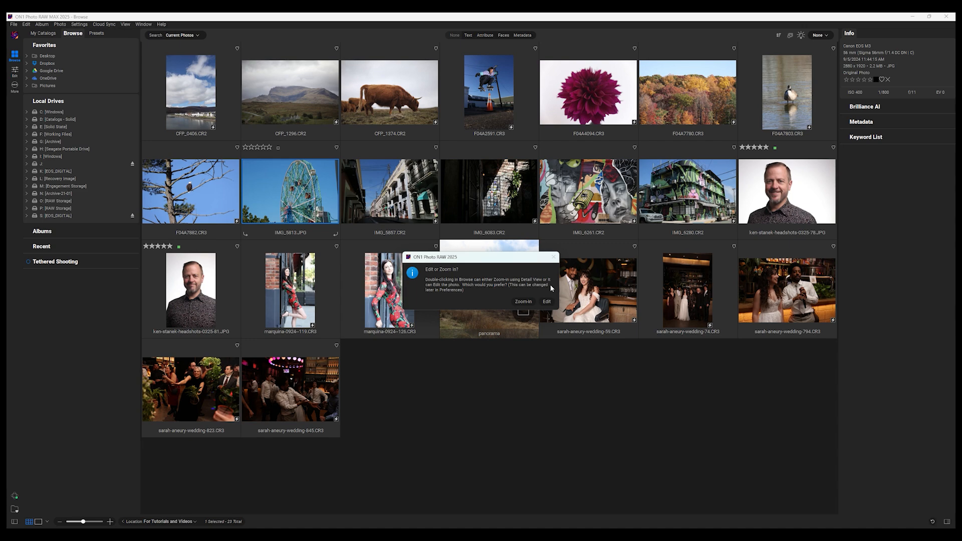
click(546, 304)
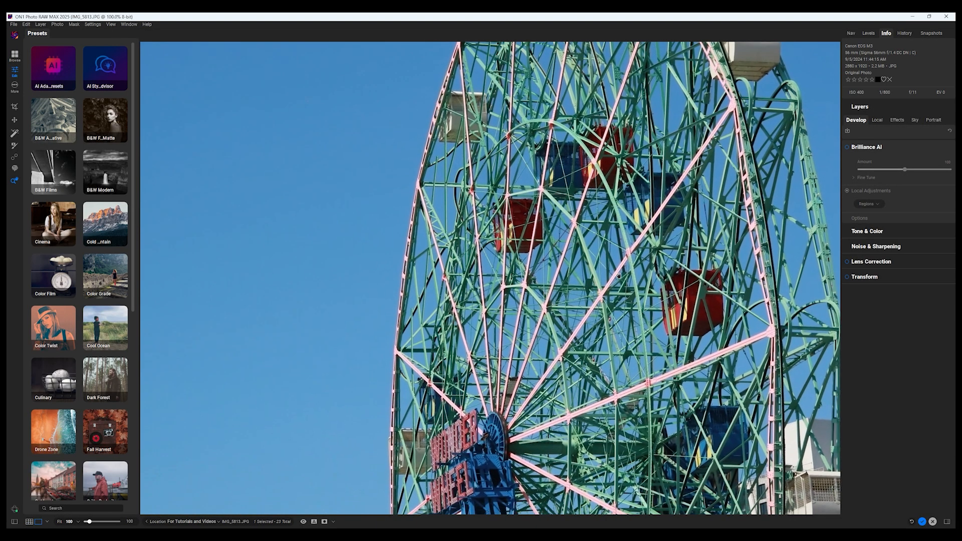
drag(373, 373, 553, 289)
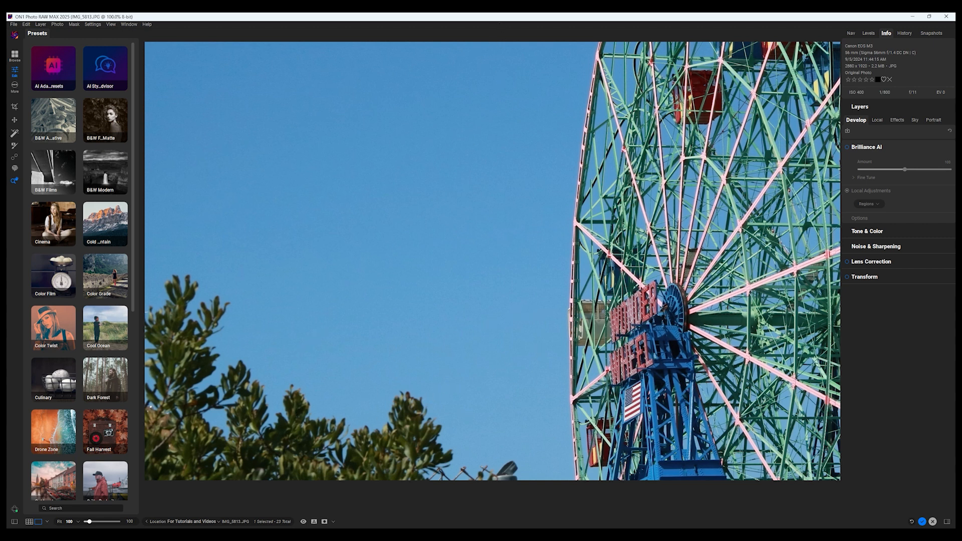
click(60, 522)
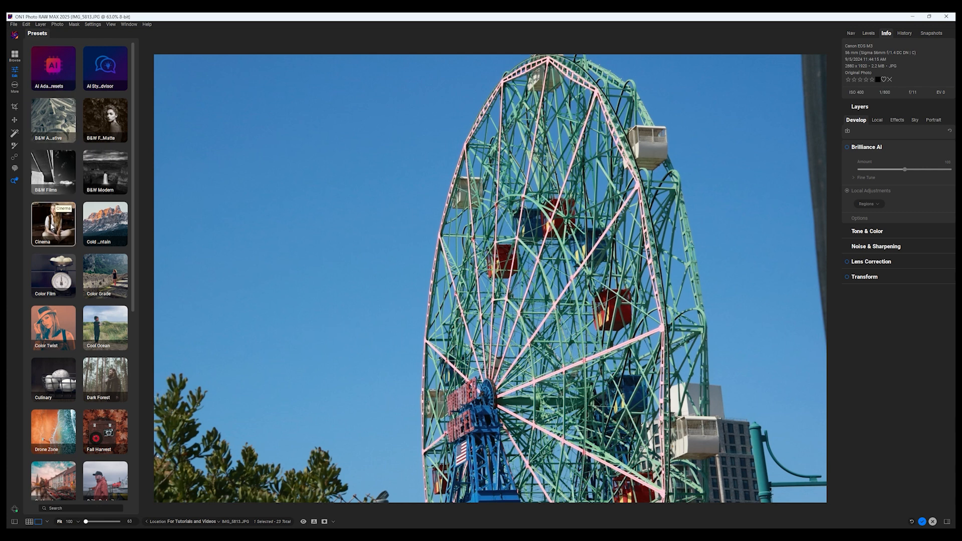
Browse the preset categories and open the Retro category
scroll(52, 280, down, 2)
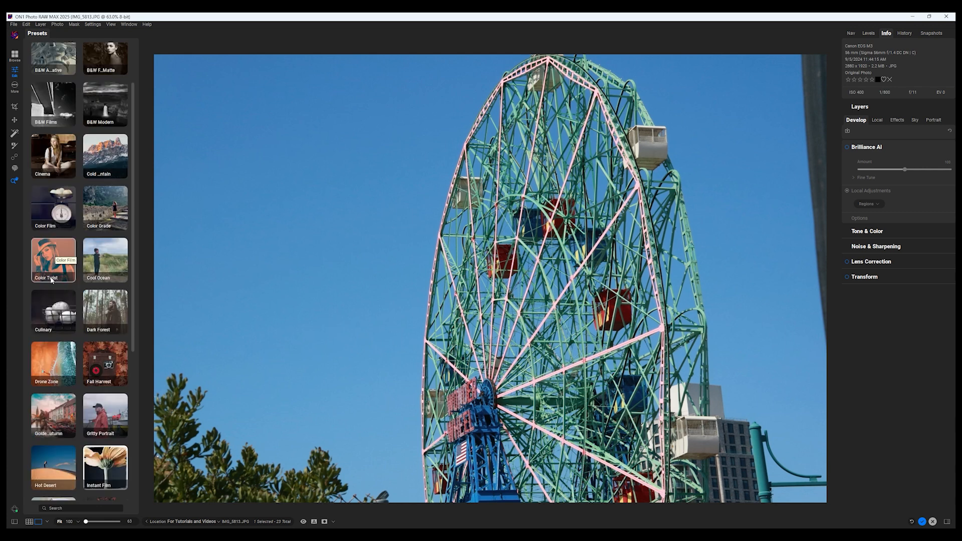
scroll(51, 280, down, 2)
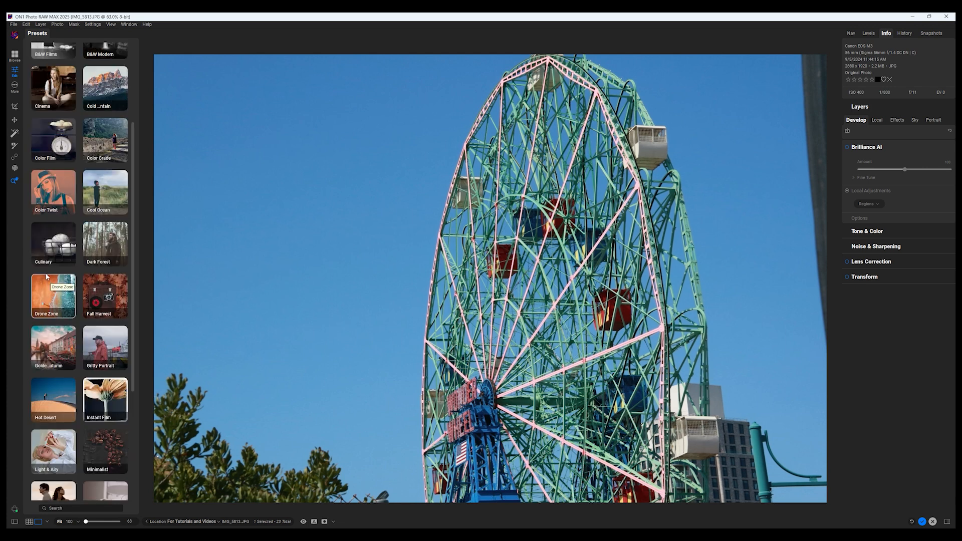
scroll(48, 277, down, 4)
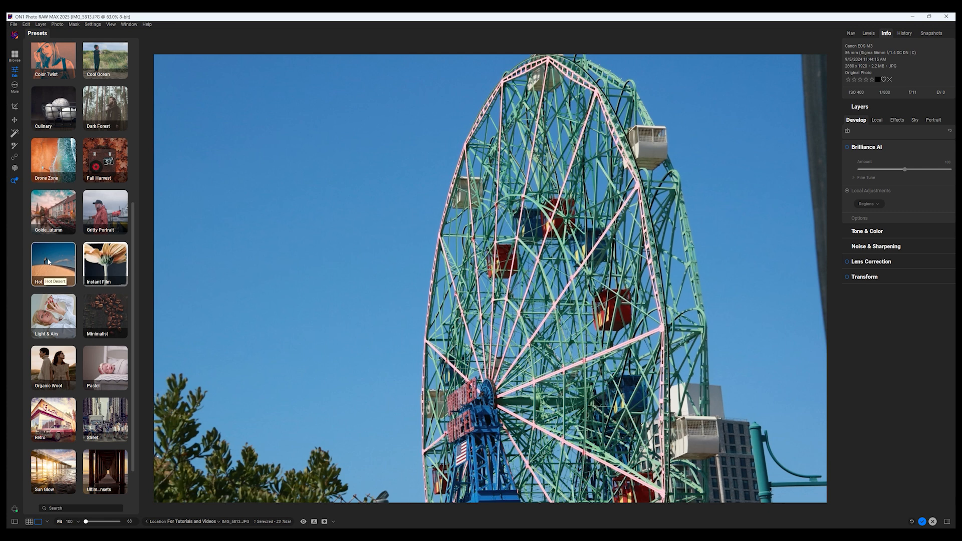
scroll(48, 261, down, 2)
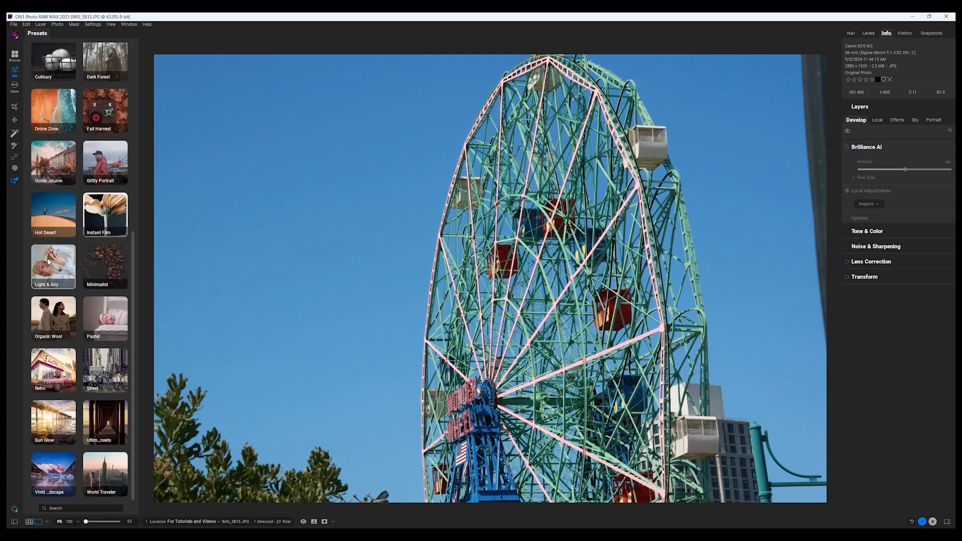
click(54, 375)
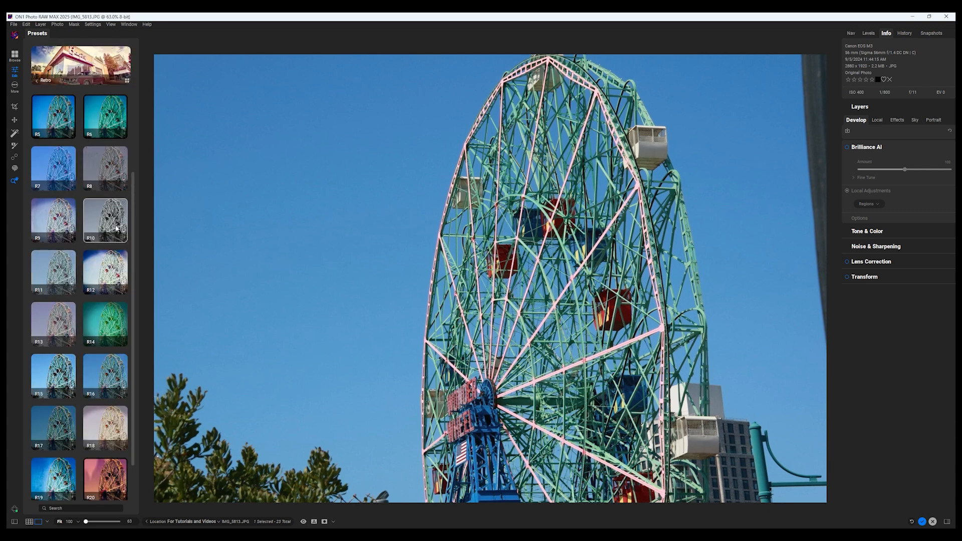
Preview Retro presets such as R9, R14, R12 and R8 on the photo, then return to the preset categories
click(51, 216)
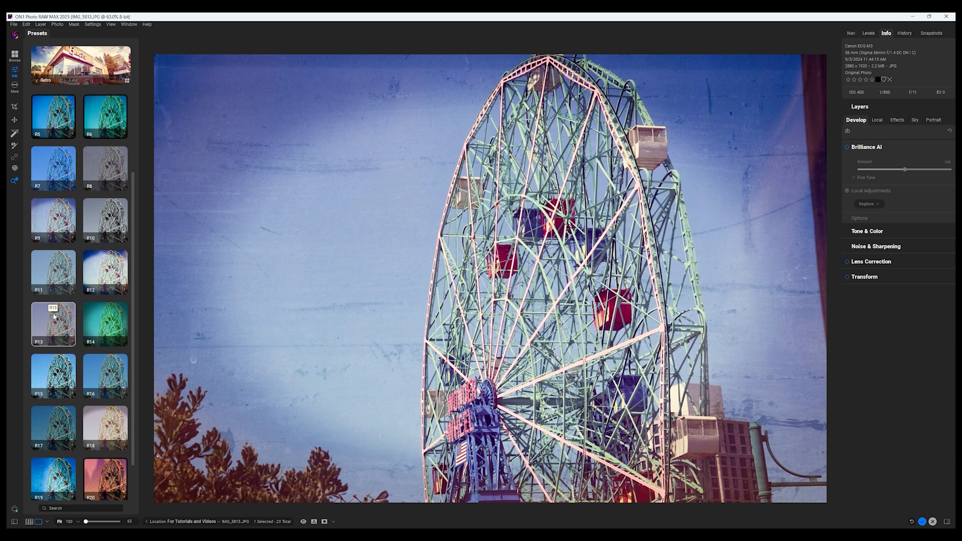
click(85, 323)
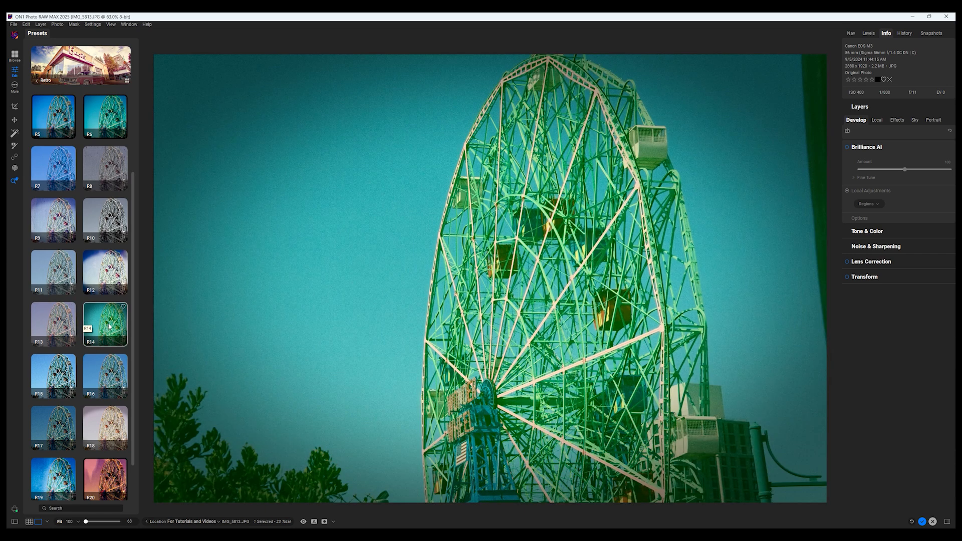
click(117, 271)
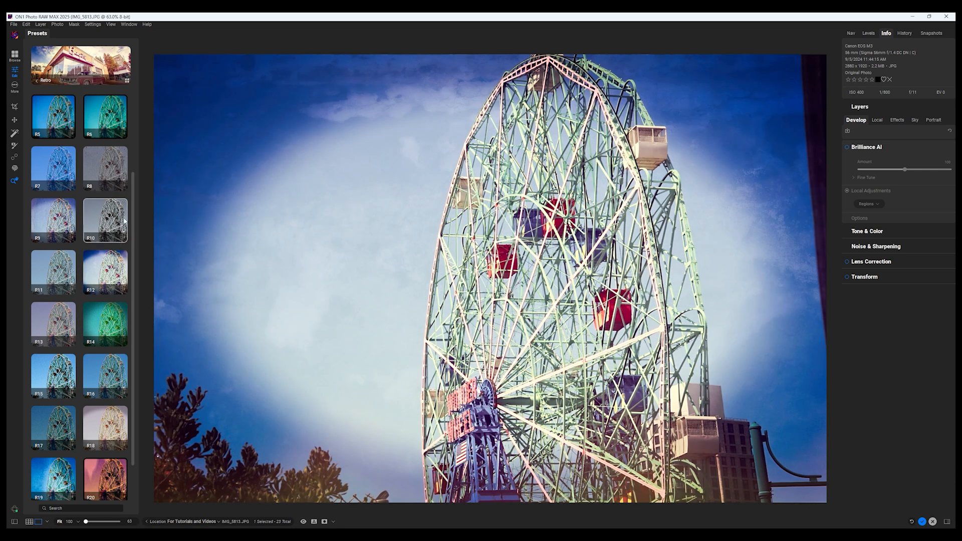
click(116, 169)
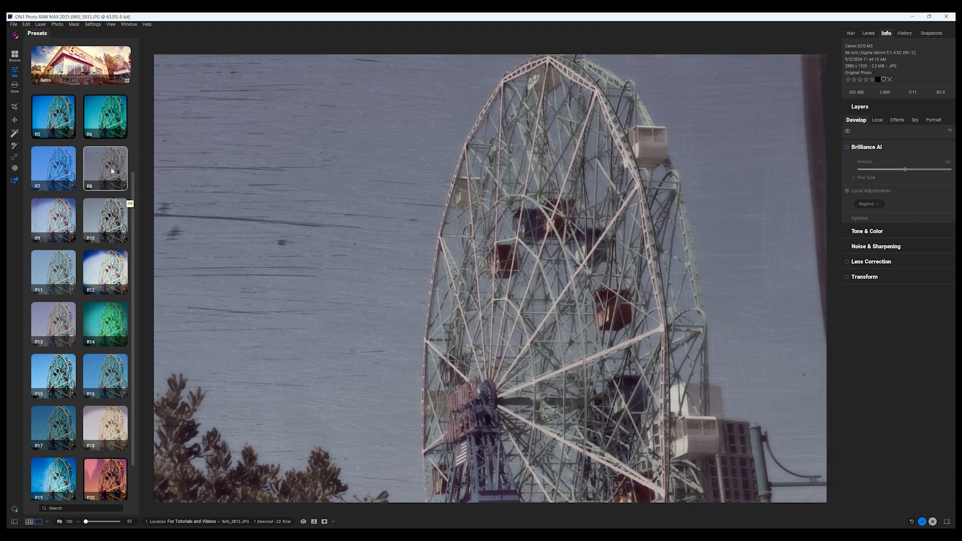
scroll(112, 171, down, 1)
click(103, 430)
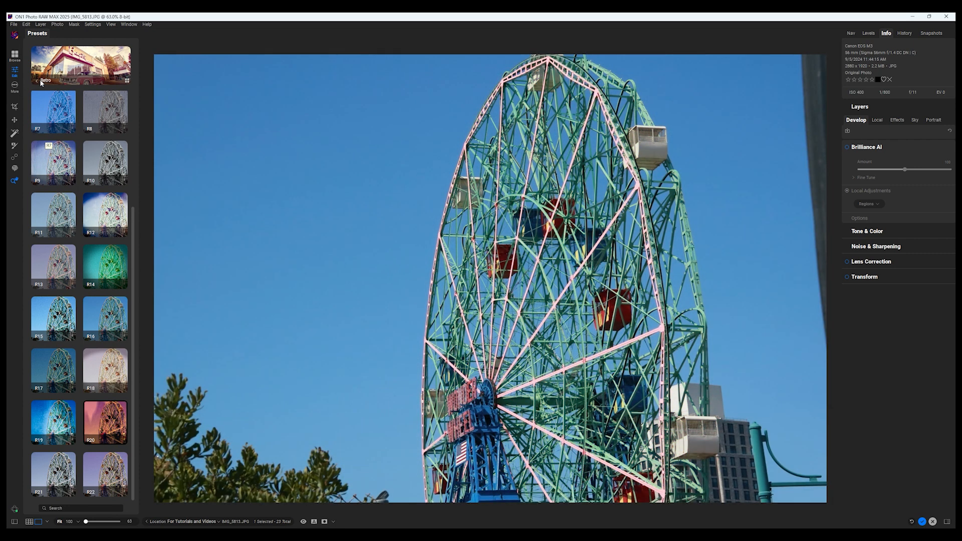
click(39, 82)
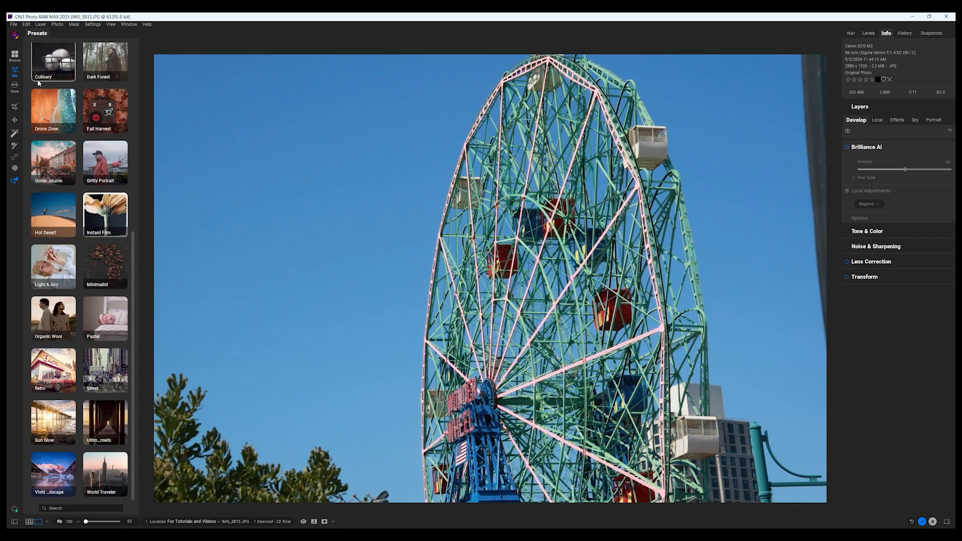
Examine the presets in the Instant Film and World Traveler categories without applying any of them
click(100, 208)
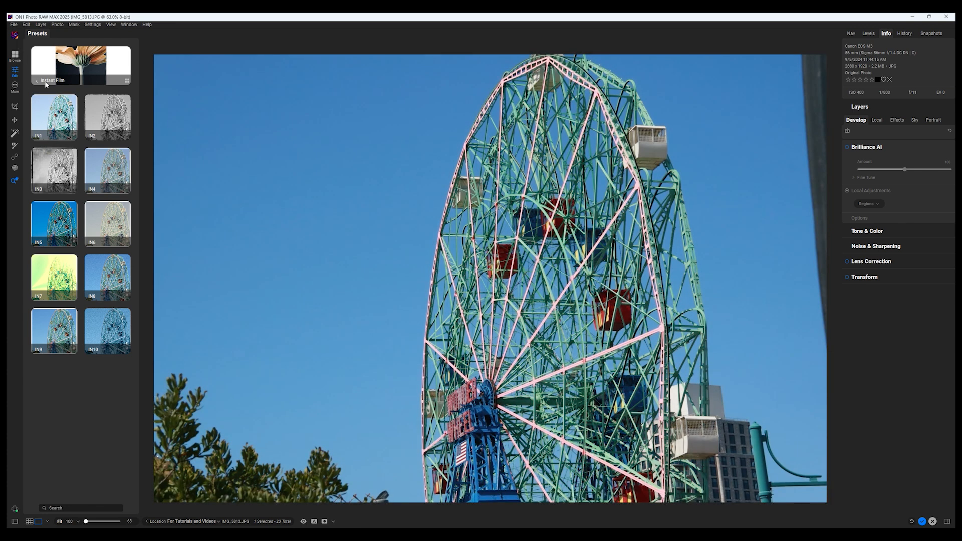
click(46, 84)
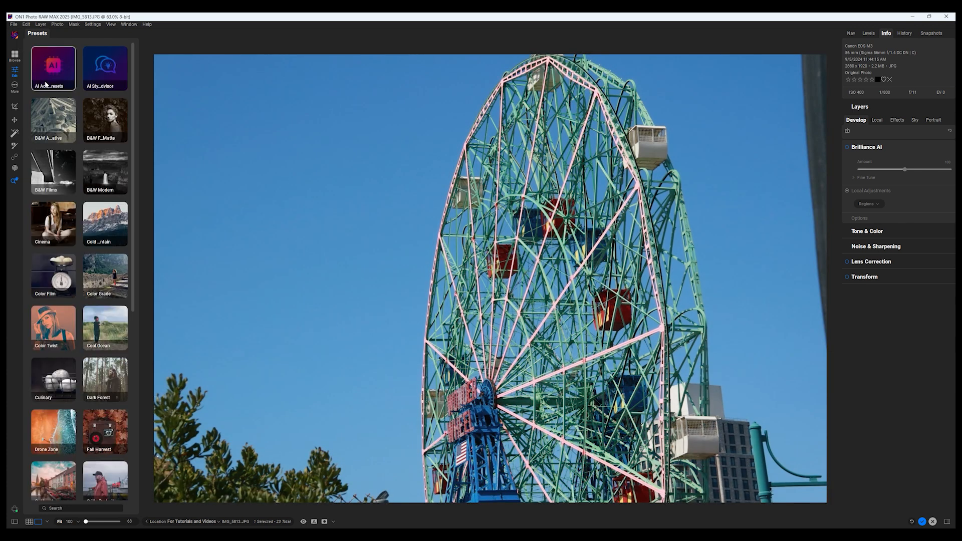
scroll(65, 324, down, 5)
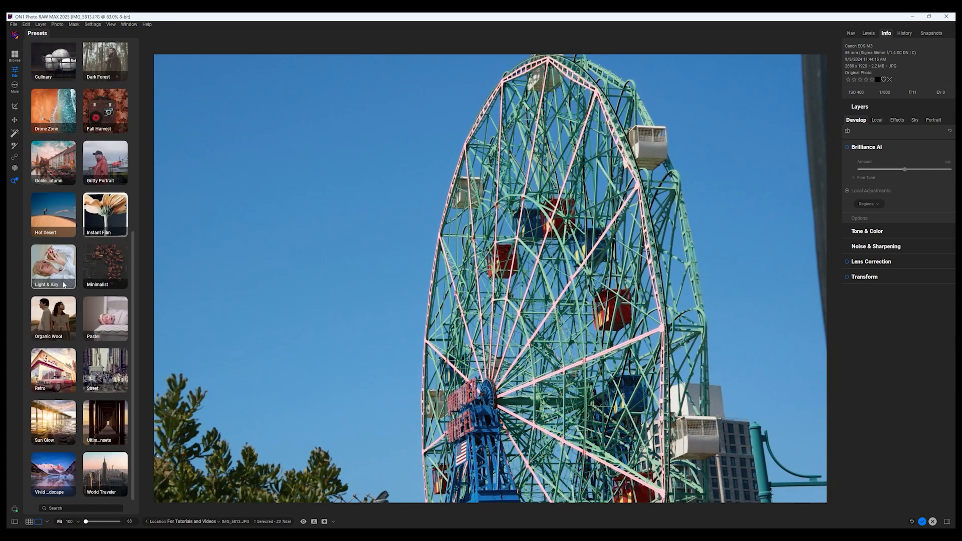
click(108, 470)
click(116, 223)
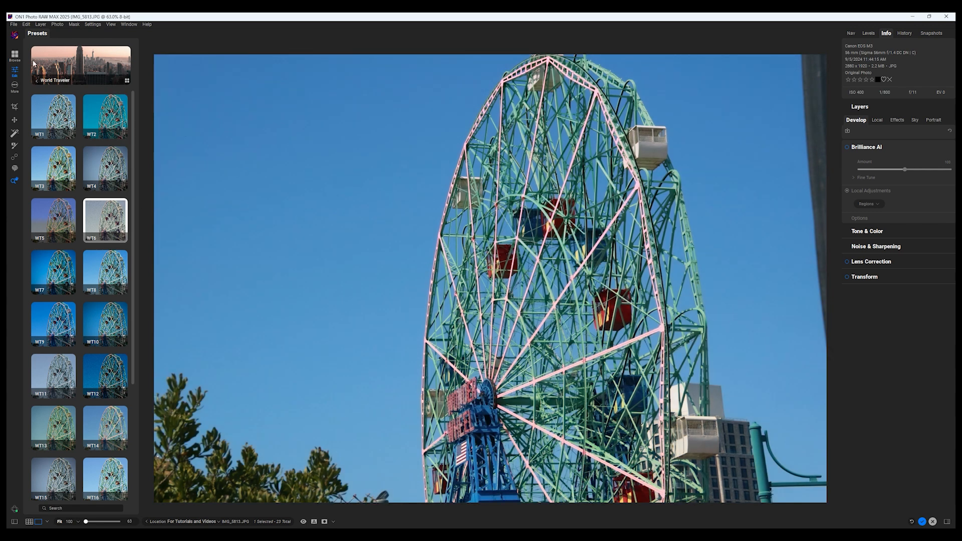
click(43, 84)
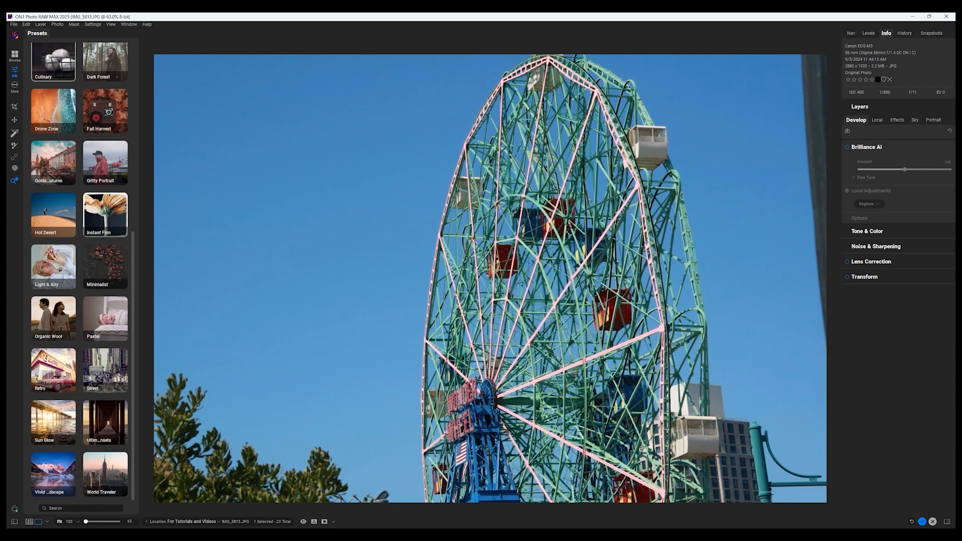
scroll(67, 129, up, 1)
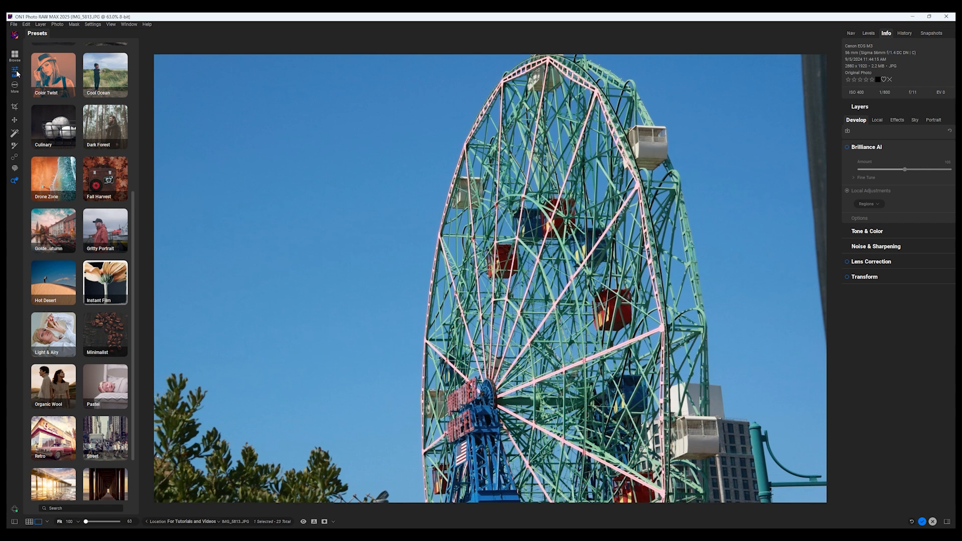
scroll(50, 131, up, 4)
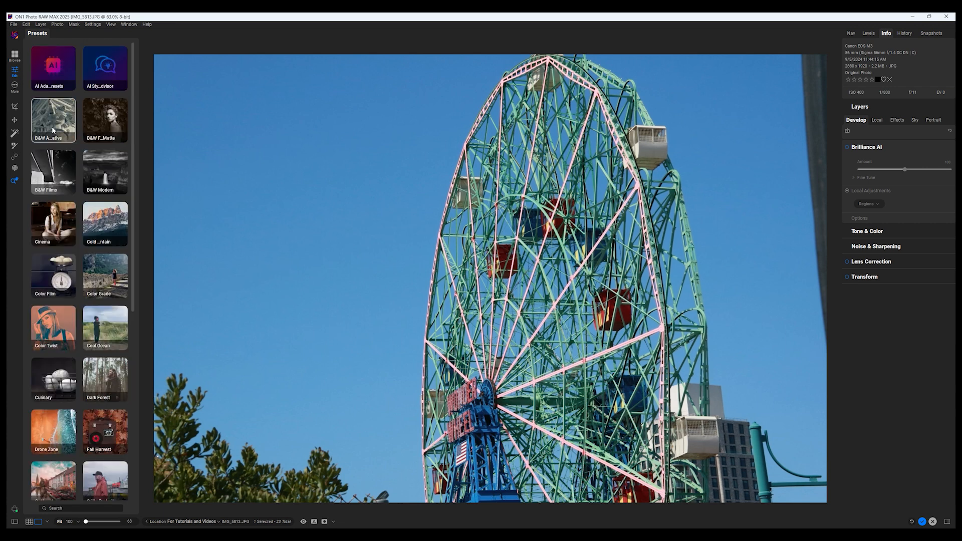
Try to heal away the teal street-lamp post beside the building with the retouch brush
click(14, 157)
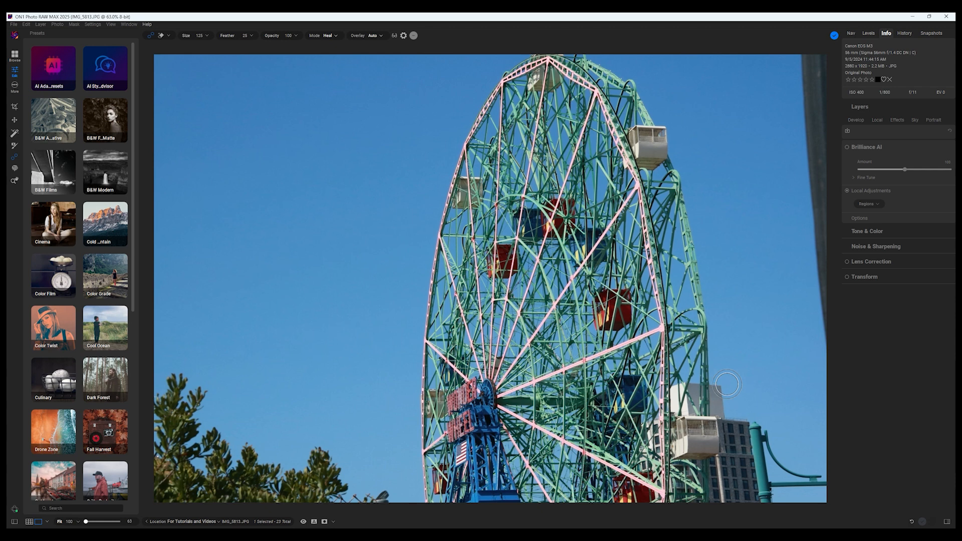
click(757, 429)
mouse_move(758, 428)
mouse_down()
mouse_move(765, 497)
mouse_move(781, 482)
mouse_move(819, 480)
mouse_move(774, 455)
mouse_up()
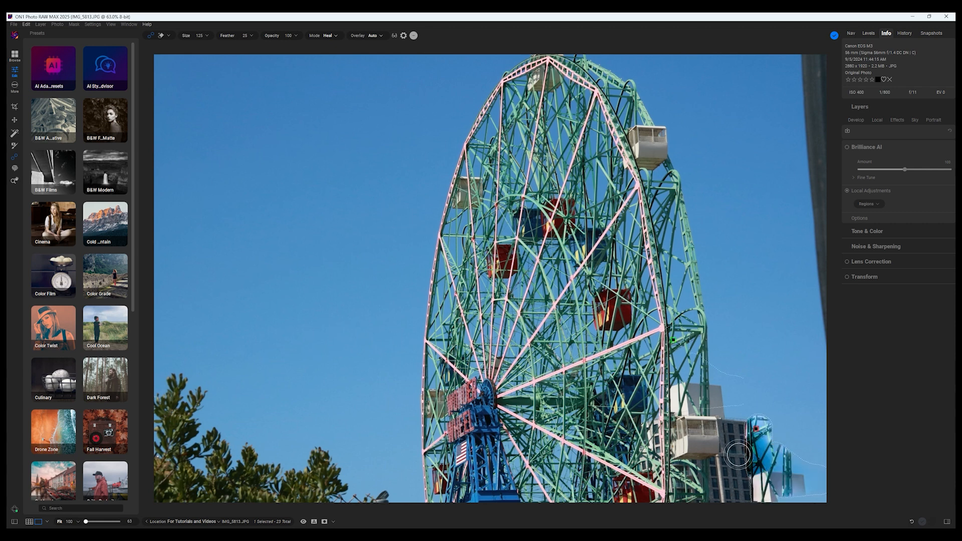
key(ctrl+z)
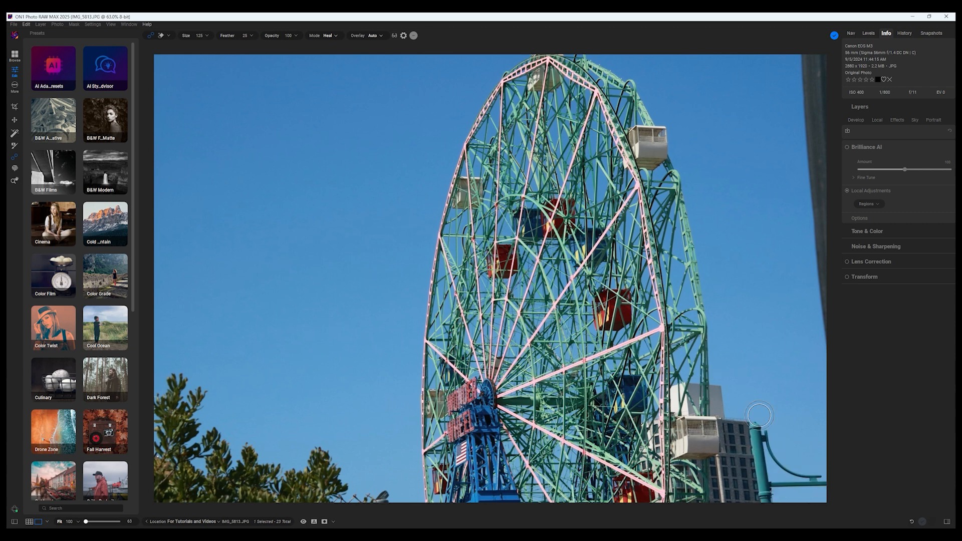
Heal away the dark pole along the photo's upper right edge, painting over its full length so sky replaces it
scroll(773, 390, down, 1)
scroll(773, 395, up, 5)
scroll(773, 414, down, 4)
scroll(610, 422, down, 2)
scroll(611, 423, up, 3)
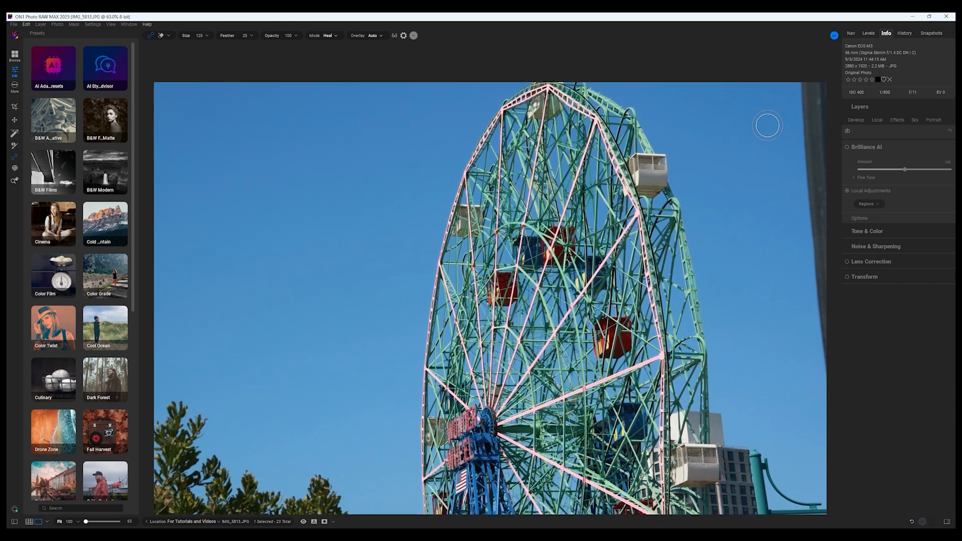
drag(799, 80, 825, 357)
drag(818, 135, 822, 80)
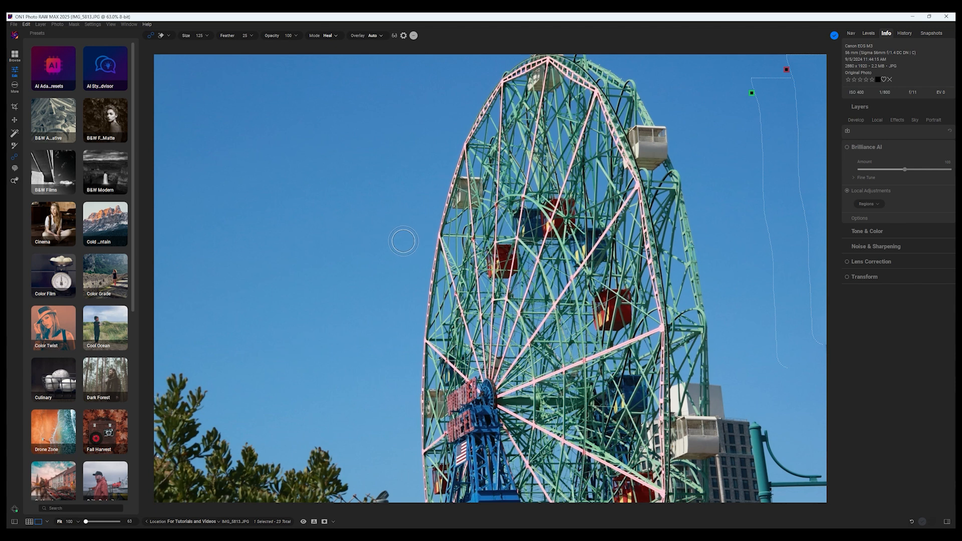
scroll(364, 283, up, 2)
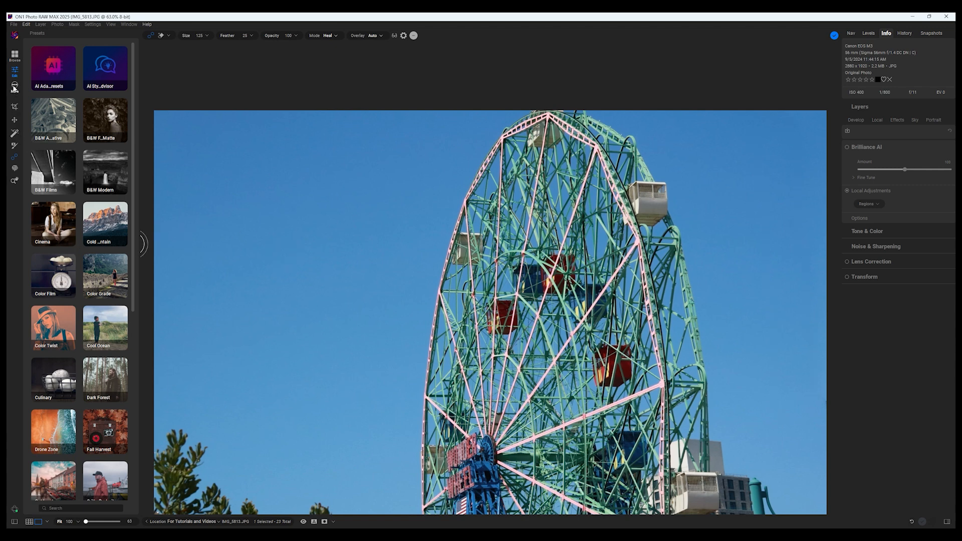
click(14, 86)
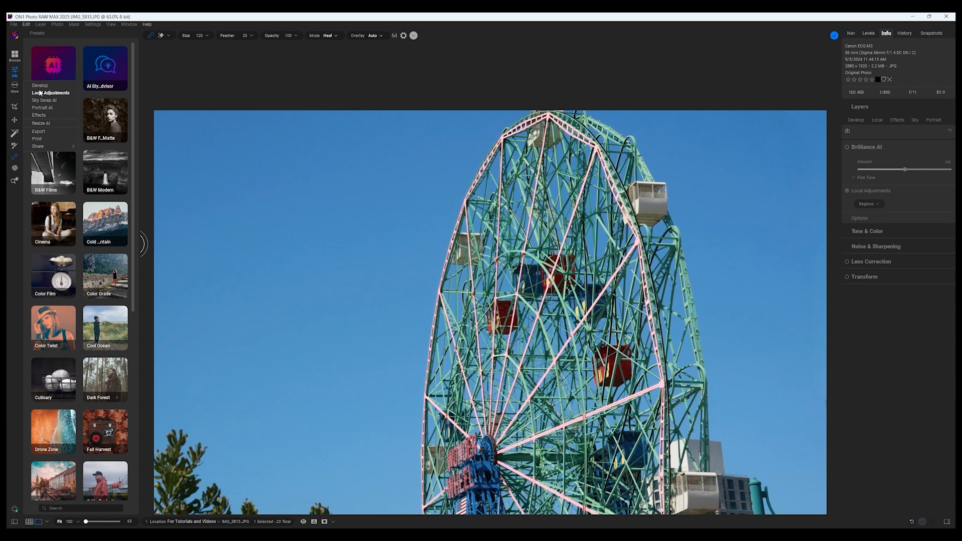
click(40, 86)
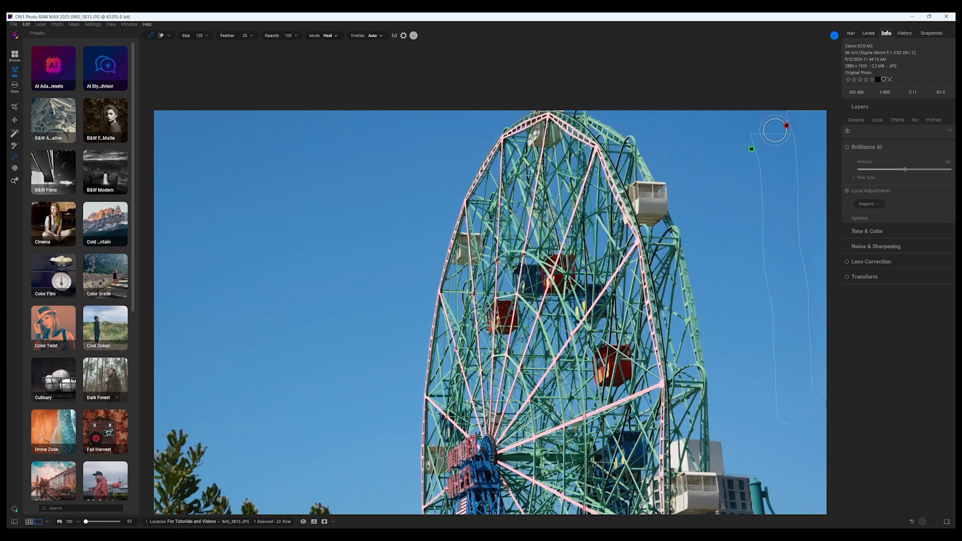
scroll(454, 295, down, 3)
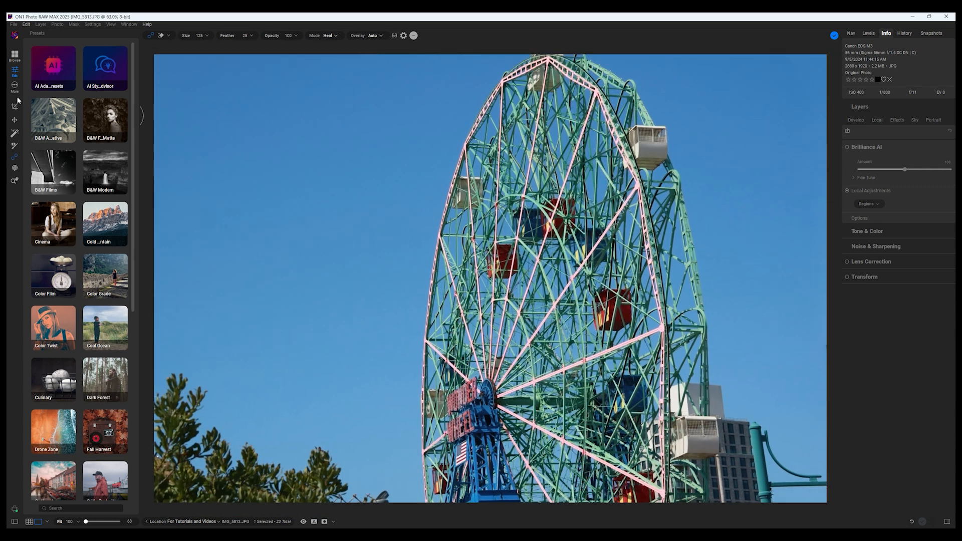
Try Brilliance AI with a much lower Amount and a slightly reduced Sky adjustment, then switch it off
click(16, 121)
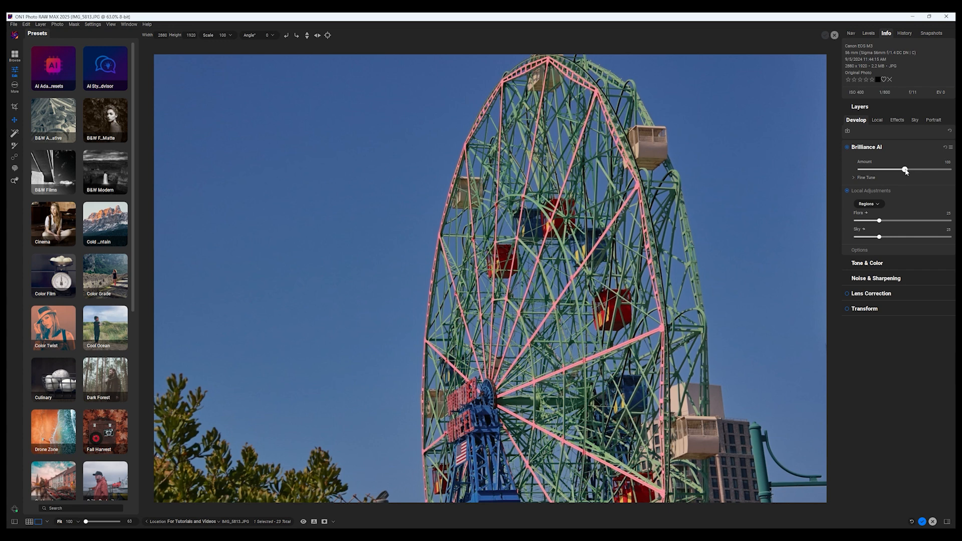
drag(905, 171, 868, 173)
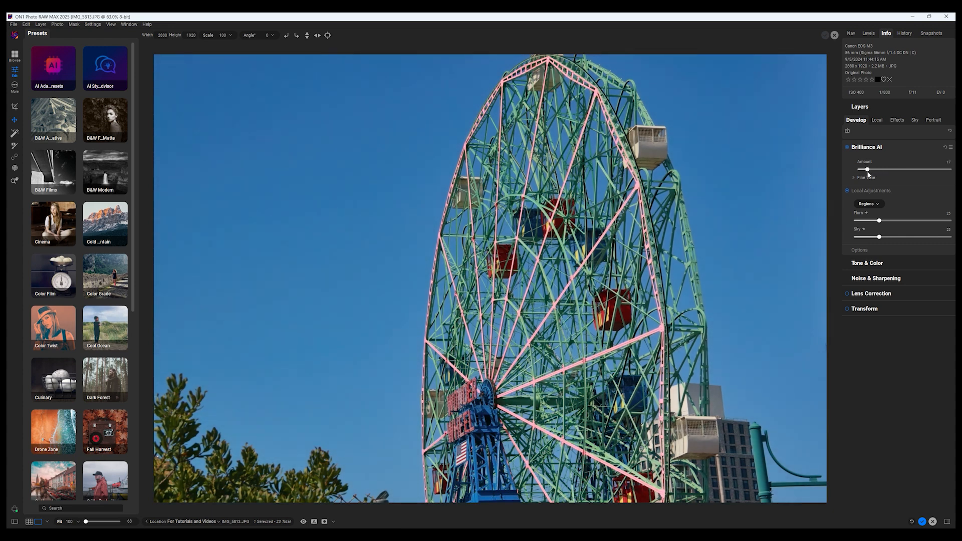
mouse_move(879, 237)
mouse_down()
mouse_move(908, 237)
mouse_move(876, 239)
mouse_up()
click(847, 147)
Raise the photo's Contrast in the Tone & Color adjustments to about 45
click(870, 263)
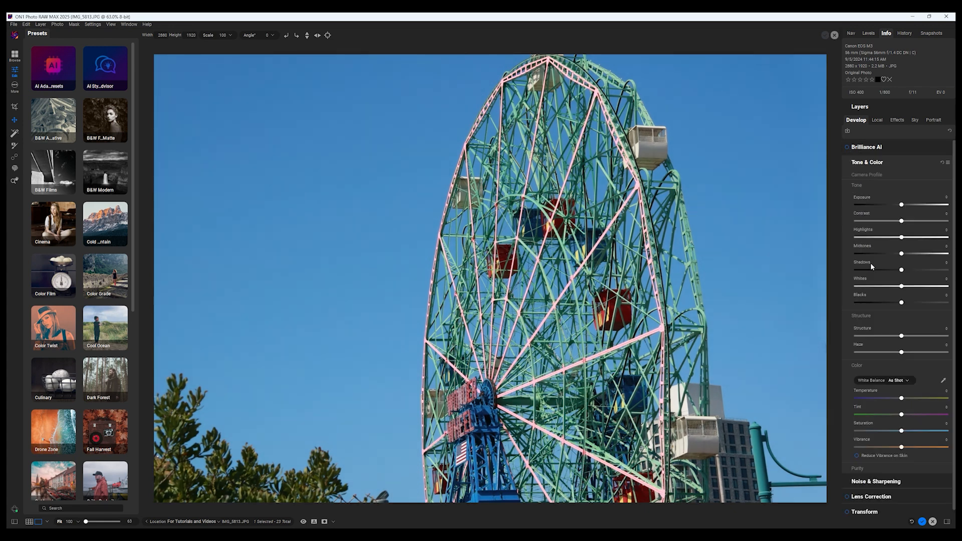
drag(902, 222, 922, 223)
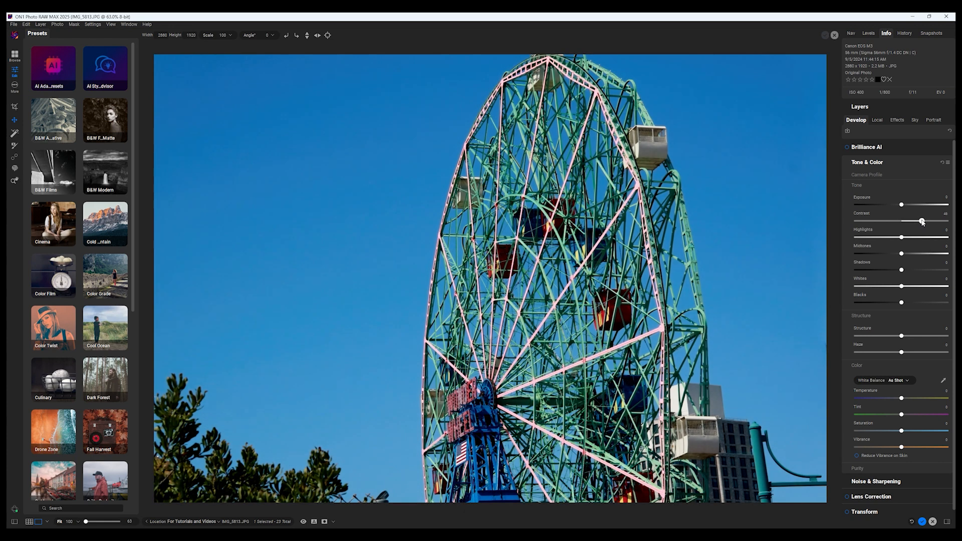
Raise the Structure adjustment slightly in the photo's Tone & Color settings
scroll(909, 248, down, 1)
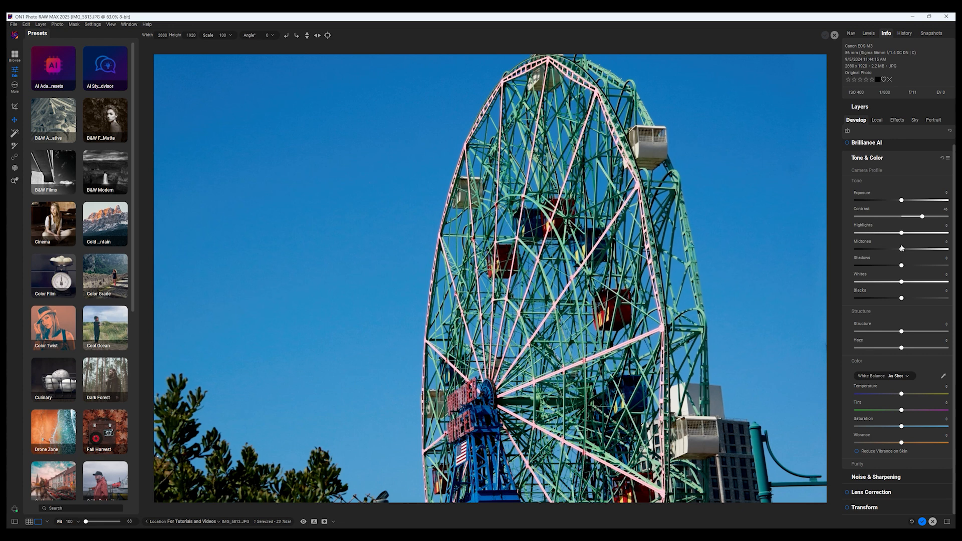
drag(907, 332, 914, 333)
Try NoNoise AI noise reduction on the Ferris wheel photo, then return the noise mode to Classic
click(858, 477)
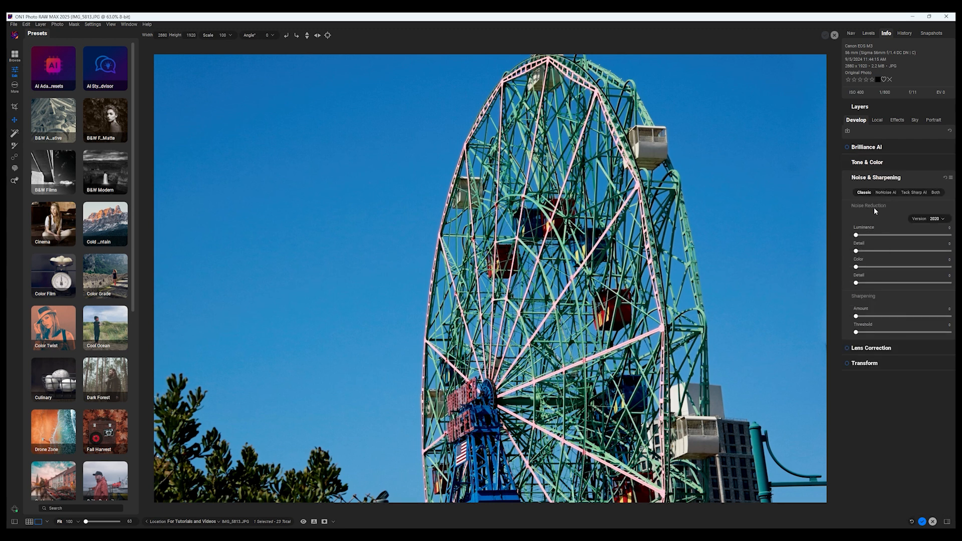
click(886, 194)
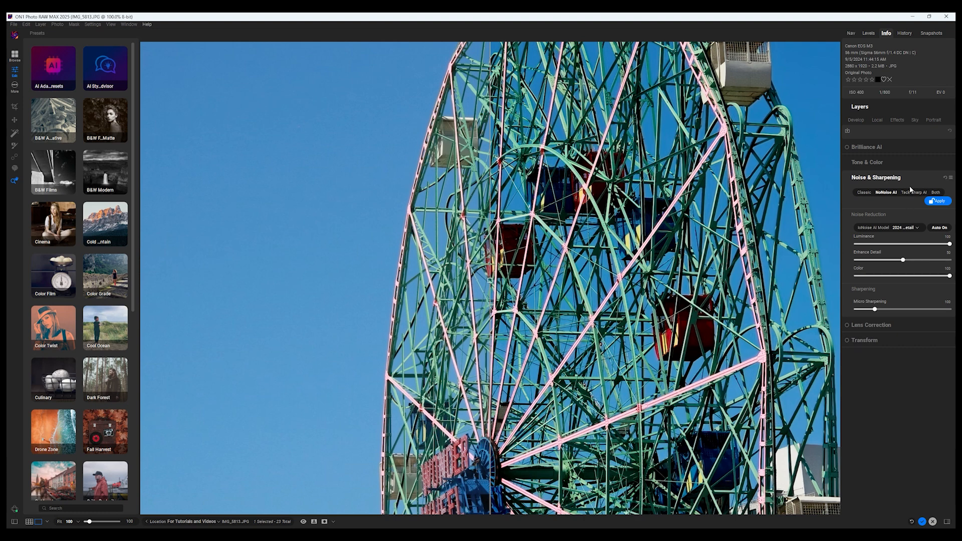
click(863, 193)
Look through the Lens Correction and Transform options and view the top of the Ferris wheel
click(866, 348)
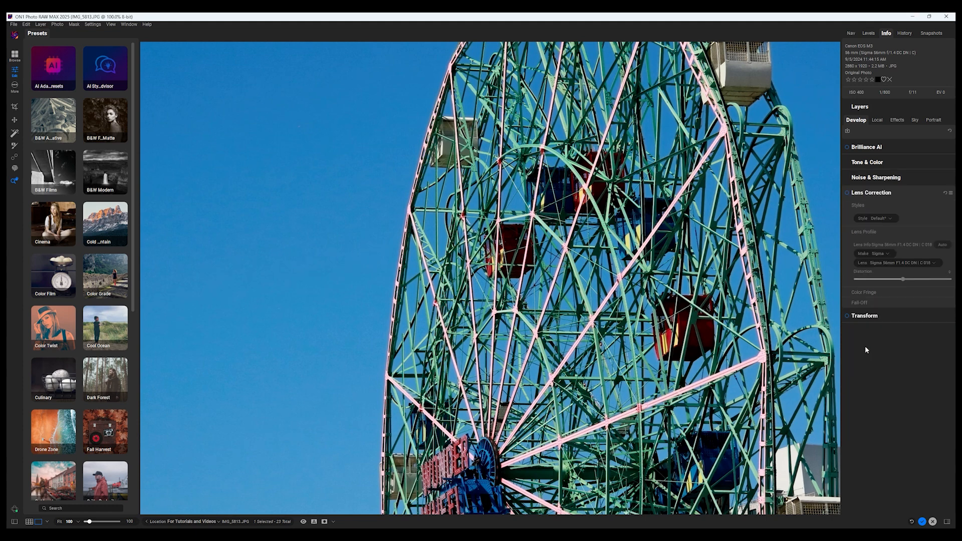
click(865, 317)
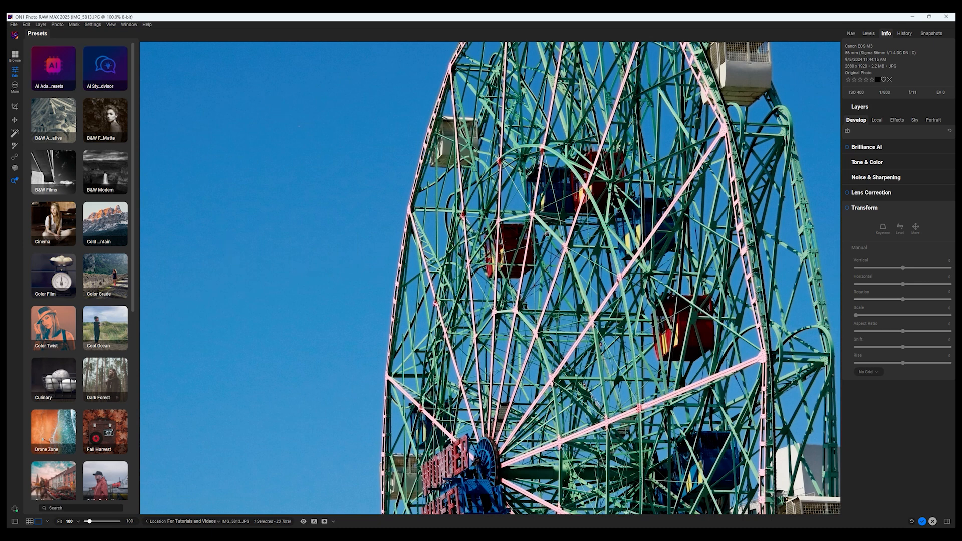
scroll(546, 233, up, 3)
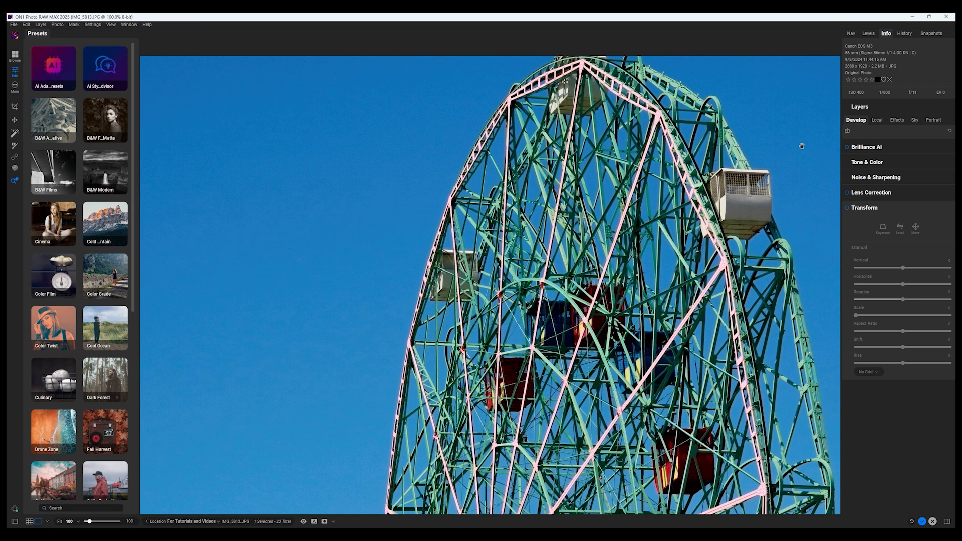
Try the Storm style of Sky Swap AI on the Ferris wheel photo and inspect the whole image
click(914, 121)
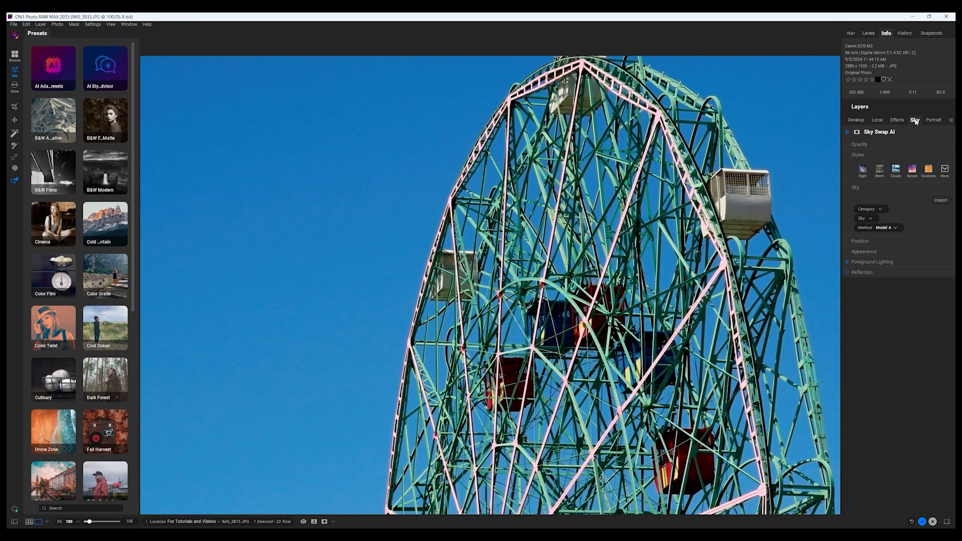
click(881, 172)
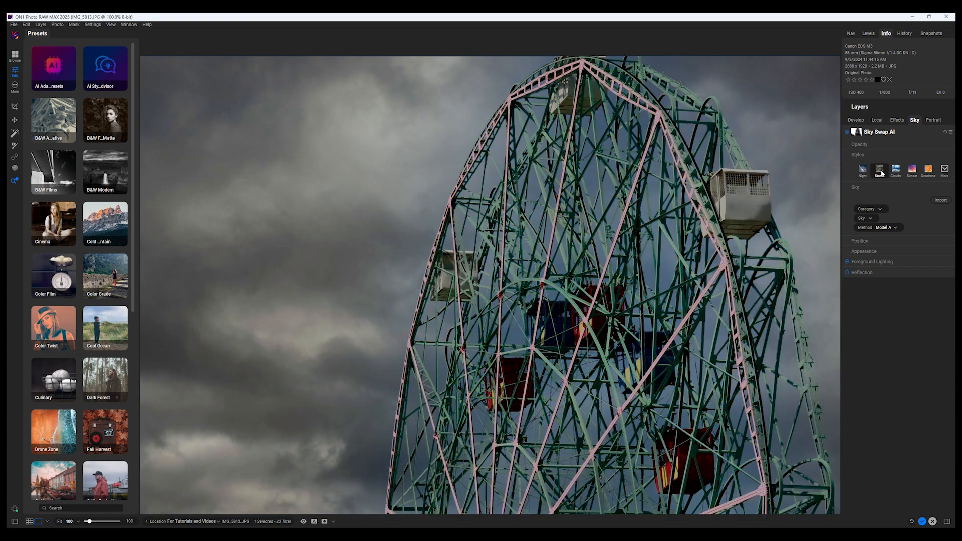
scroll(840, 234, down, 10)
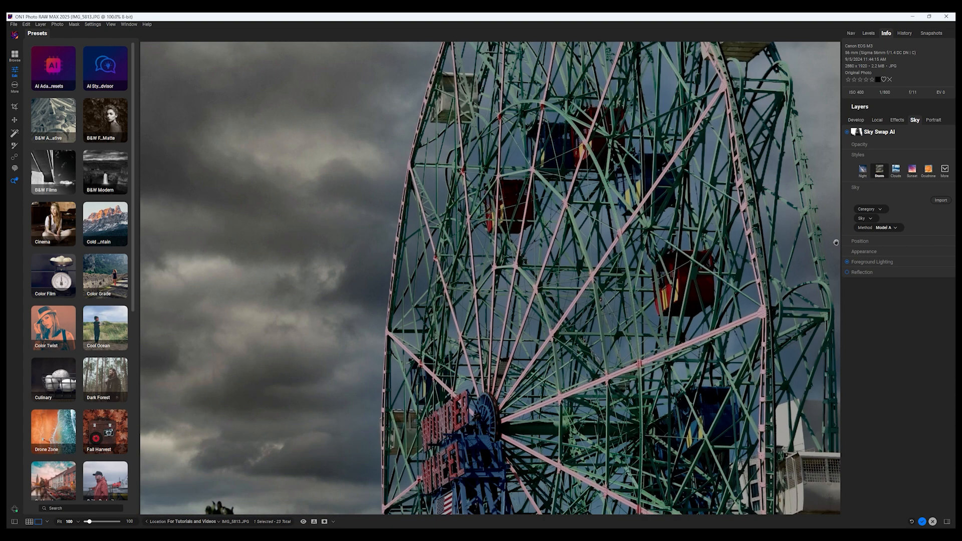
scroll(837, 242, up, 2)
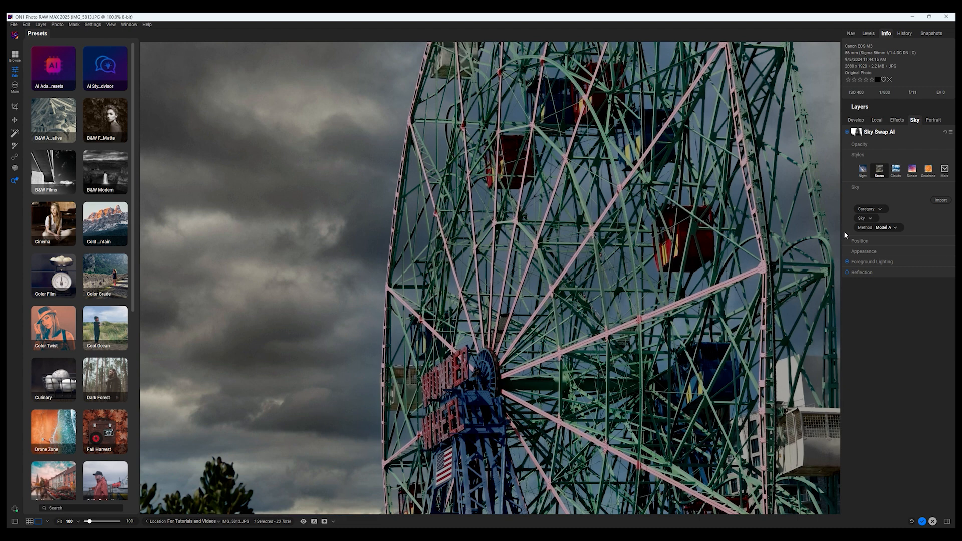
click(59, 522)
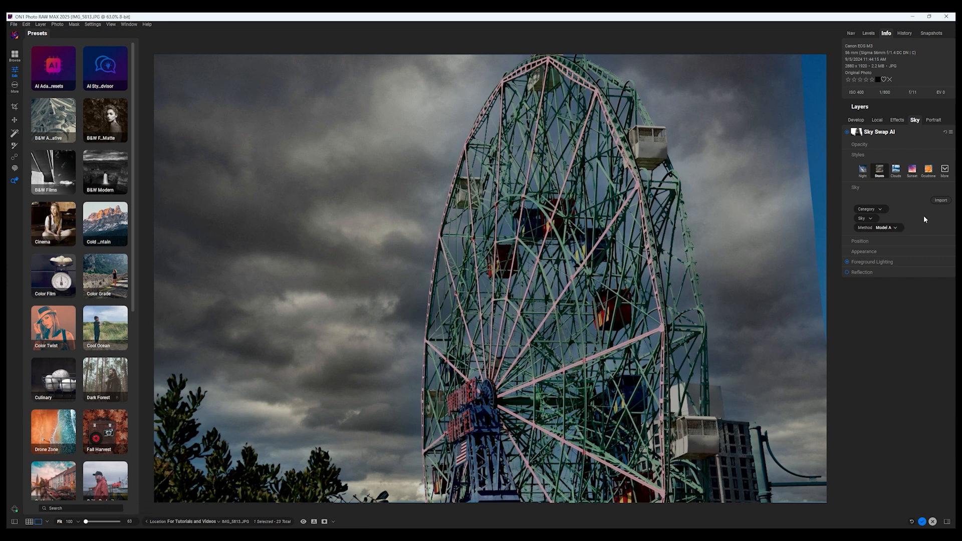
Try the Night, Sunset and orange-cloud sky styles, then settle on Sunset for the sky replacement
click(863, 171)
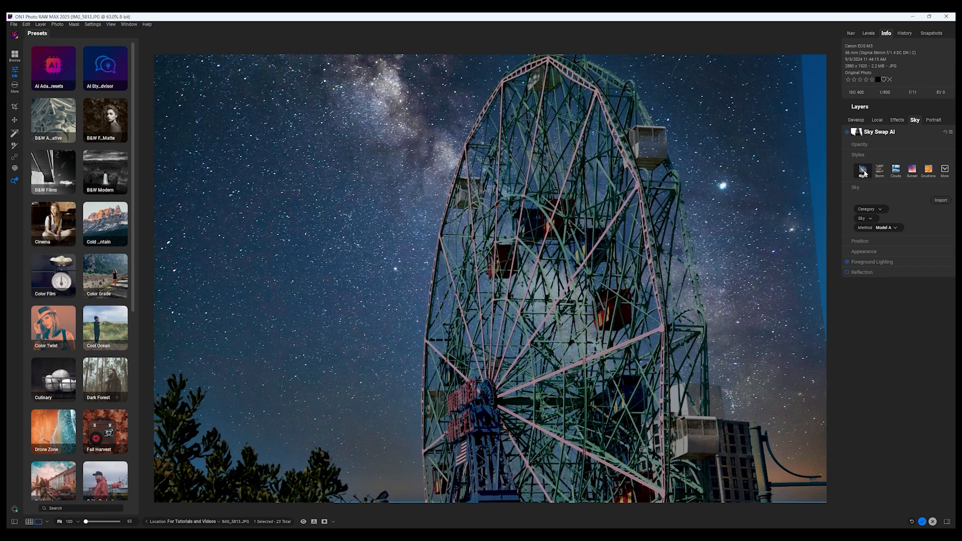
click(914, 172)
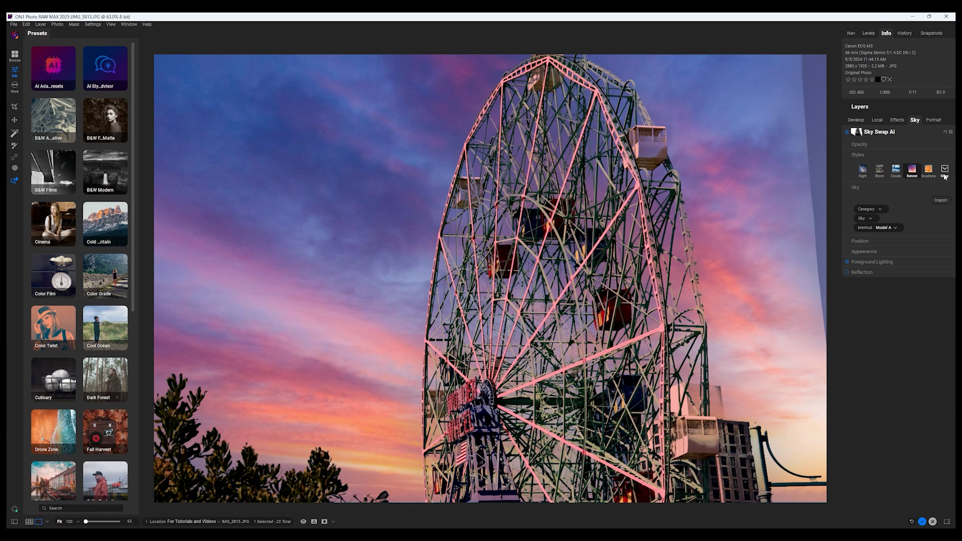
click(929, 172)
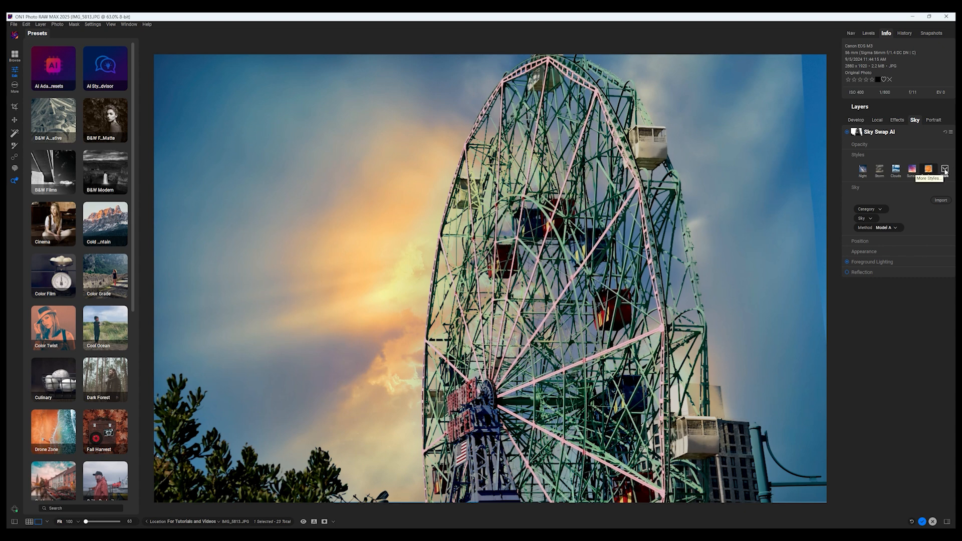
click(945, 170)
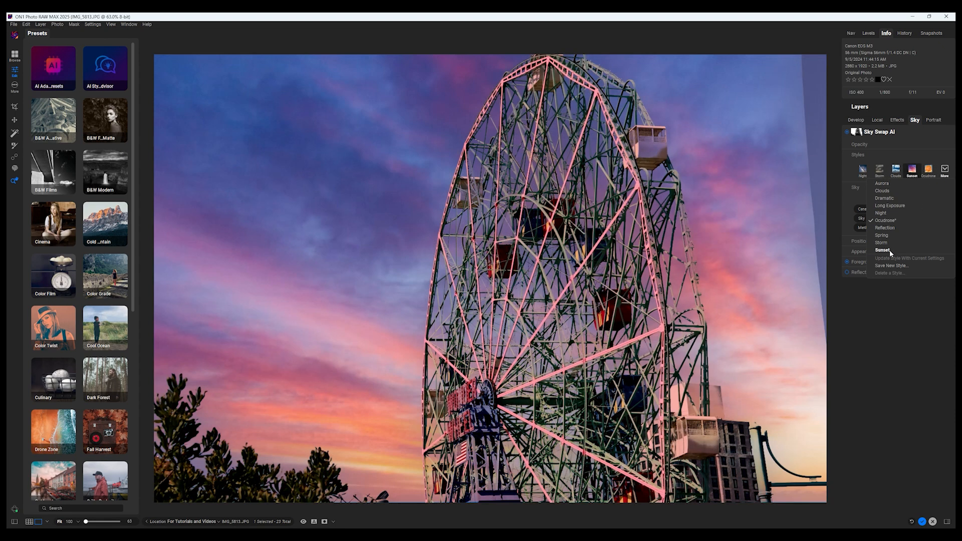
click(890, 252)
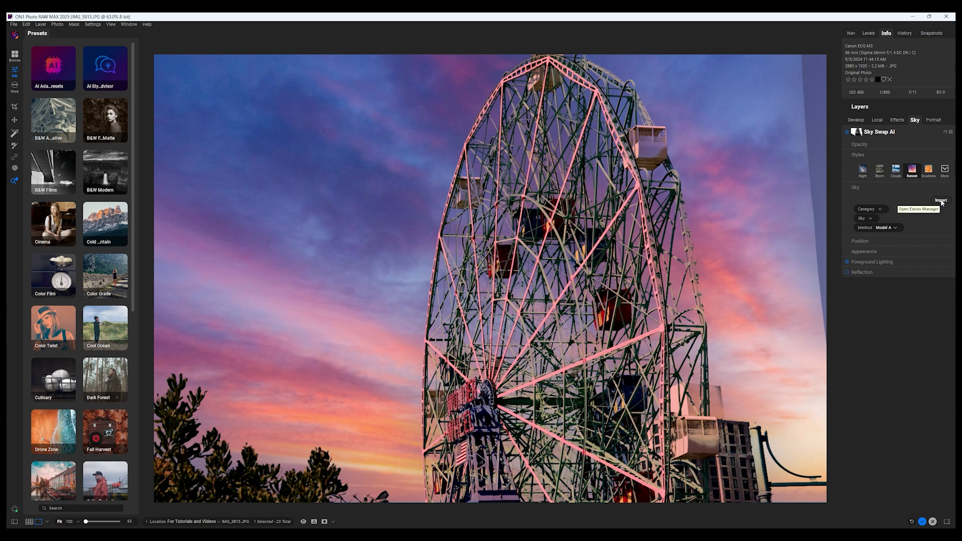
Examine the Appearance and Position settings of the replaced sky
click(860, 251)
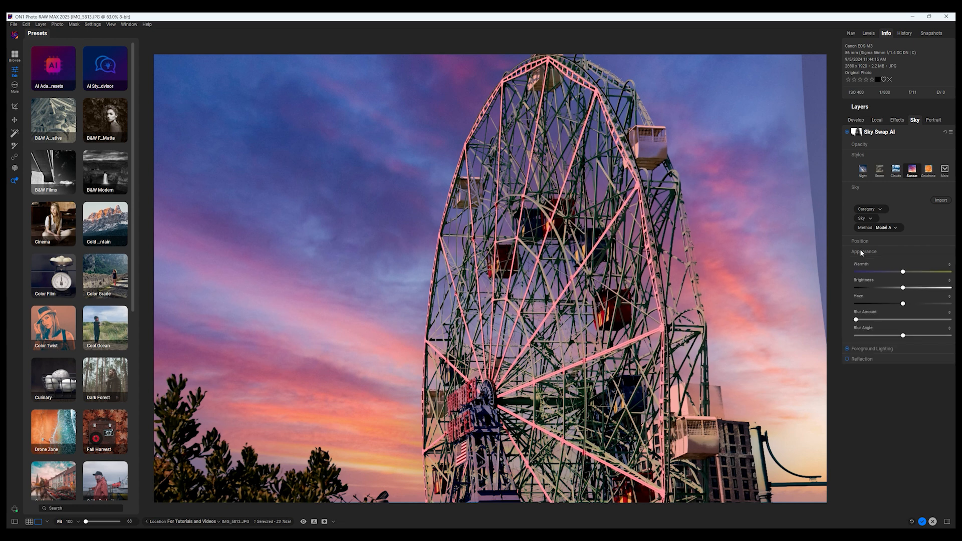
click(862, 243)
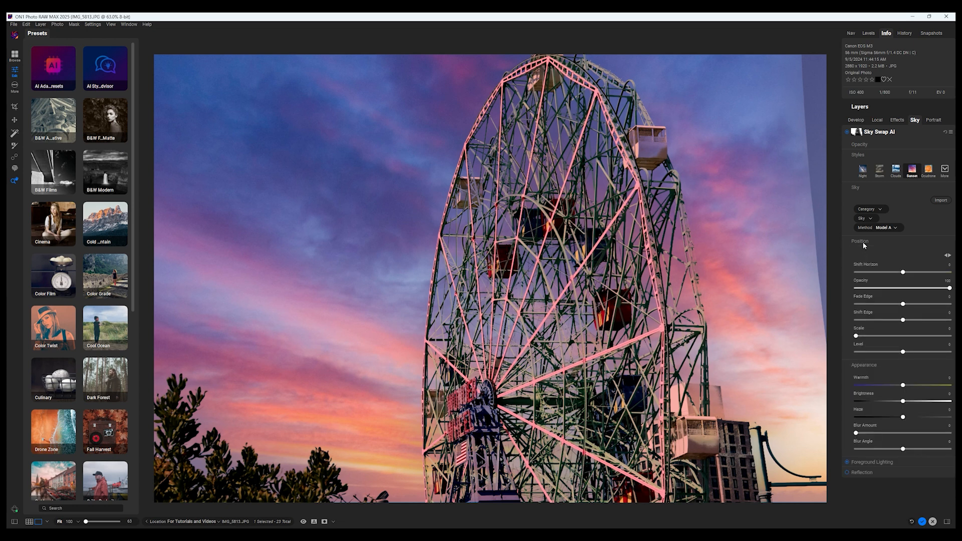
click(861, 242)
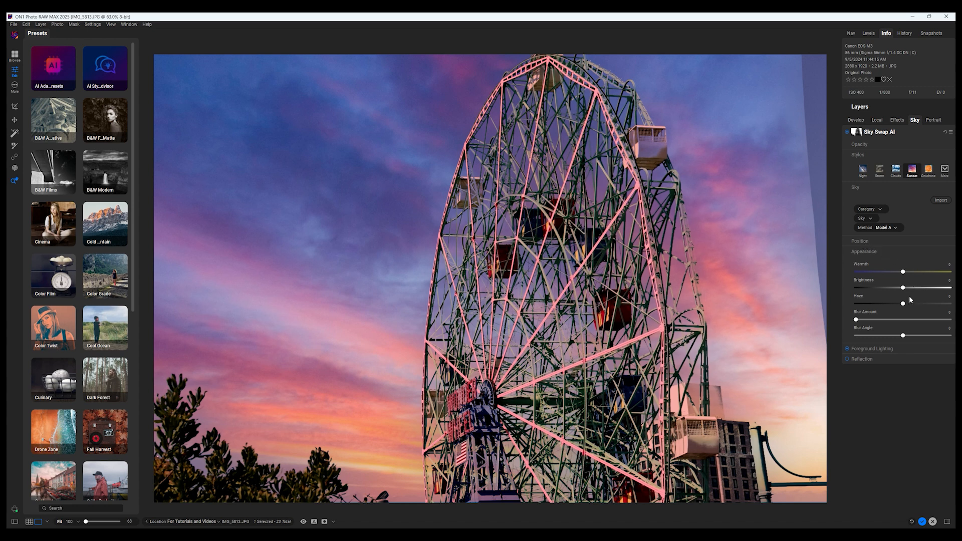
Cancel face detection on the Ferris wheel photo, open the first five-star headshot of the bearded man, and run Portrait AI on it
click(934, 120)
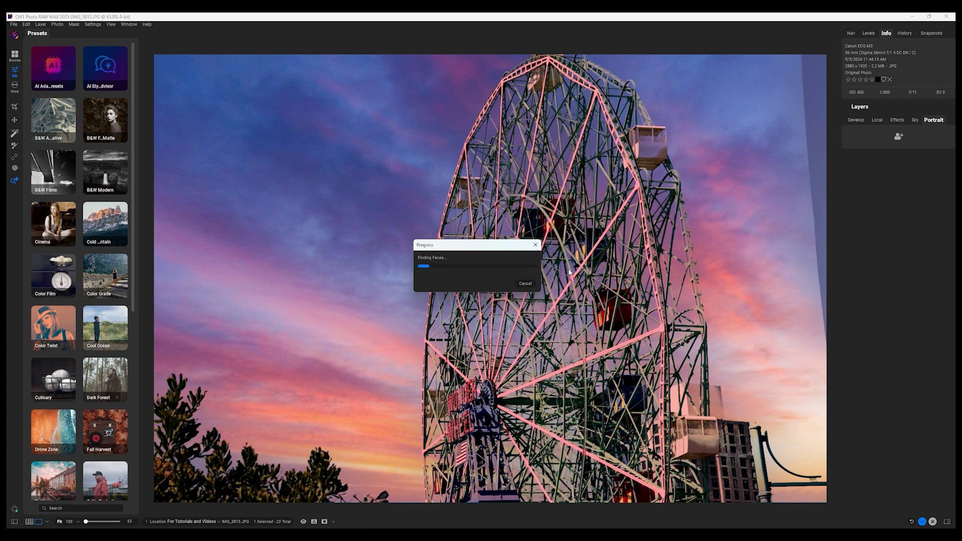
click(525, 284)
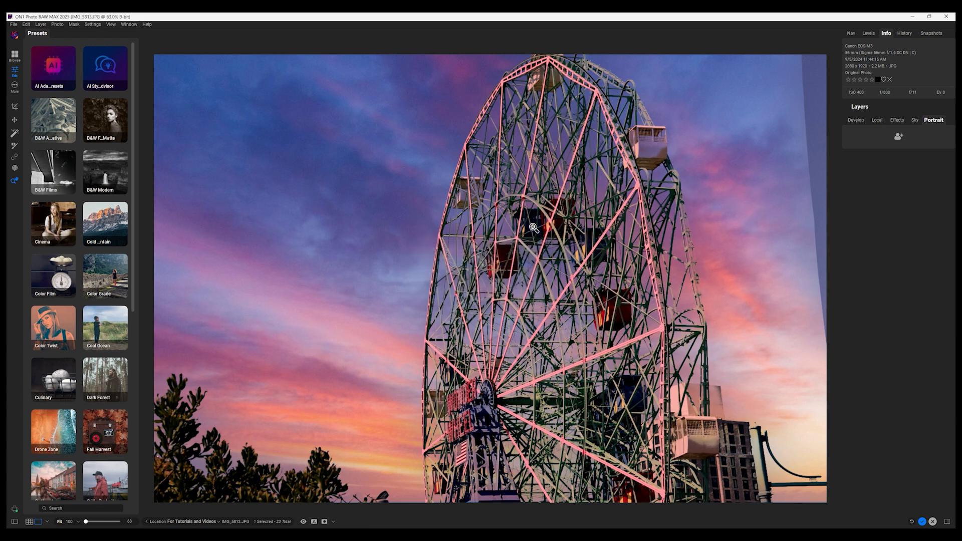
click(14, 55)
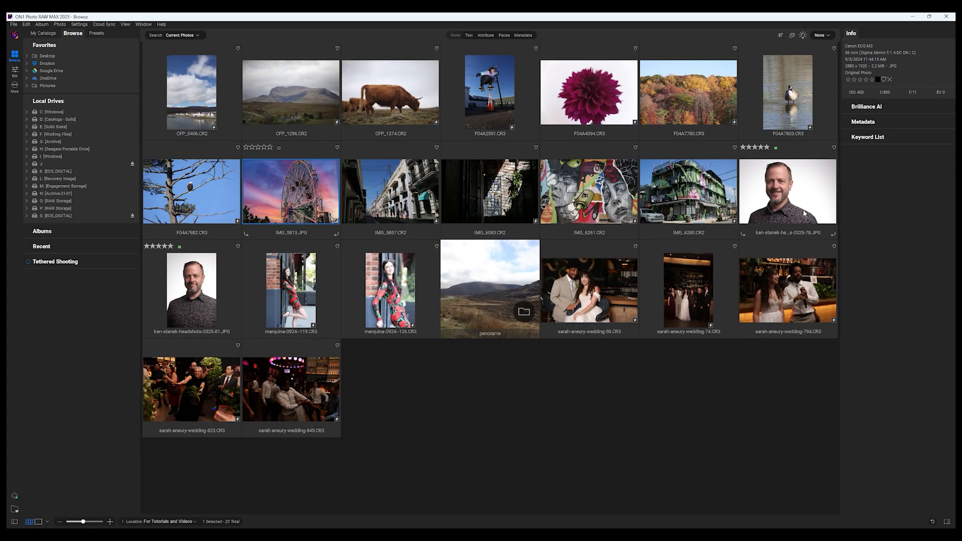
click(784, 195)
double_click(784, 194)
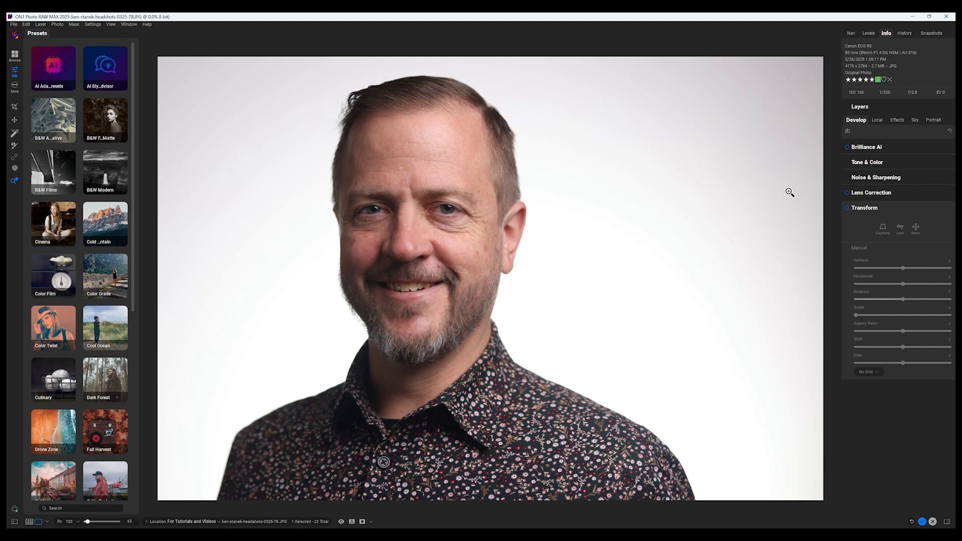
click(932, 121)
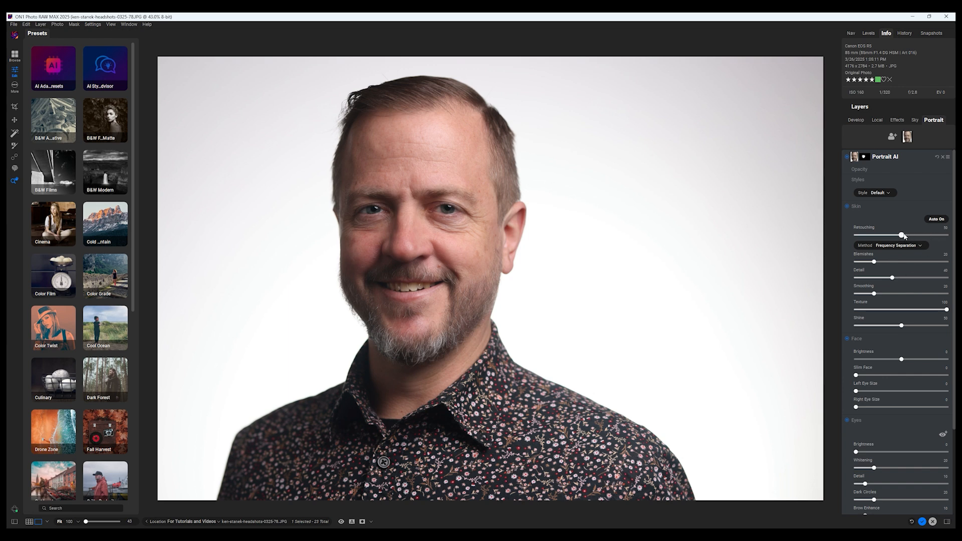
Set the portrait's skin Retouching to about 40, Detail to about 22 and Texture to about 41, with the face viewed close up
mouse_move(902, 236)
mouse_down()
mouse_move(881, 239)
mouse_move(892, 239)
mouse_up()
drag(908, 276, 876, 281)
drag(946, 310, 855, 311)
drag(86, 523, 95, 524)
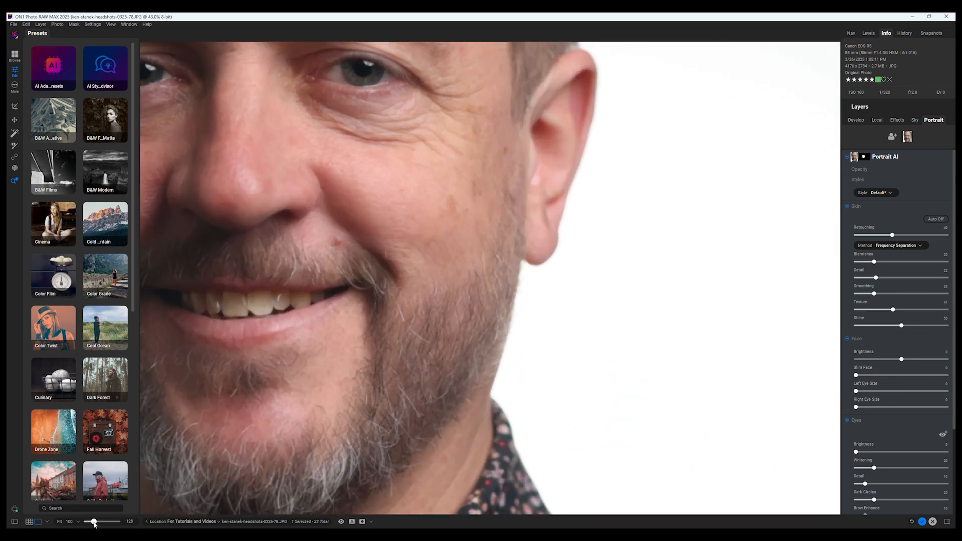
drag(358, 170, 389, 276)
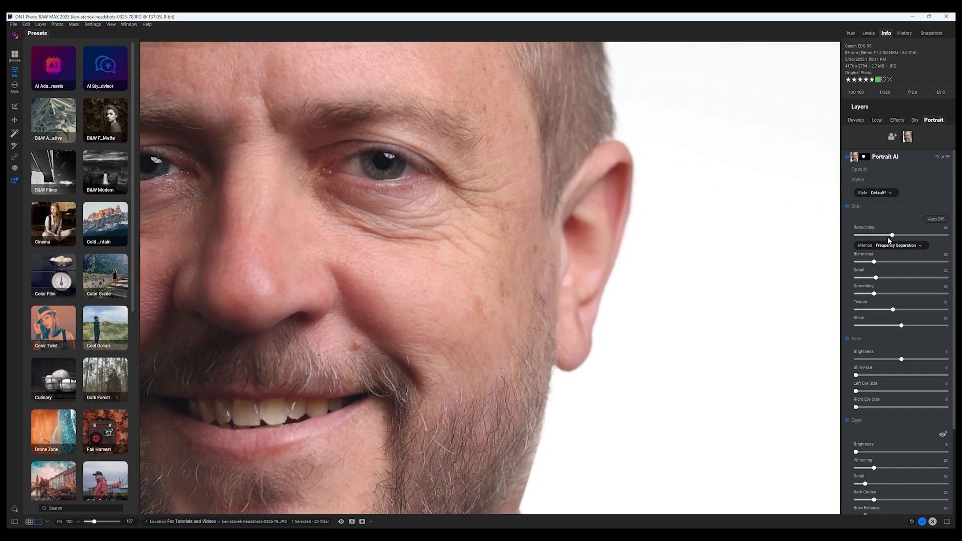
Try skin Retouching at 100, bring it back to about 38, and raise Blemishes to 100
drag(892, 236, 954, 234)
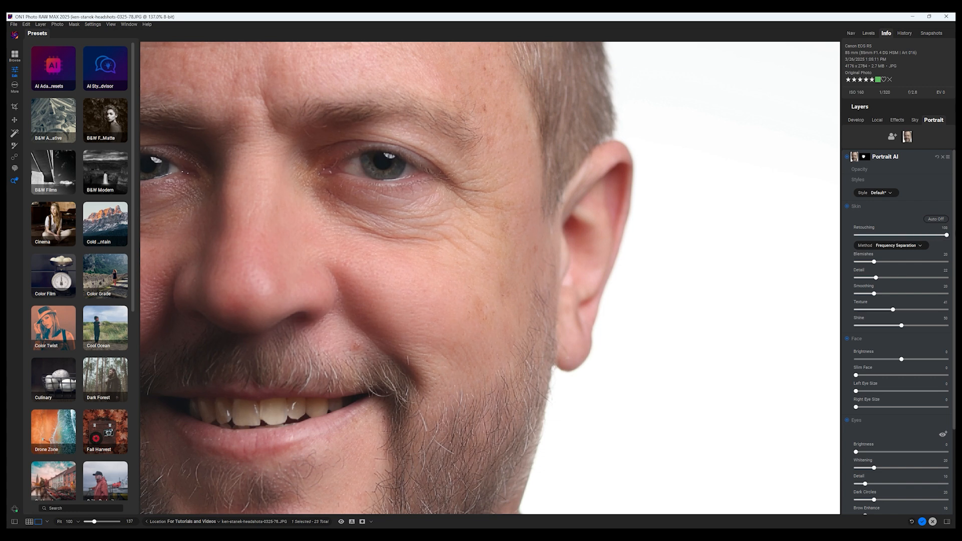
mouse_move(947, 235)
mouse_down()
mouse_move(865, 237)
mouse_move(891, 235)
mouse_up()
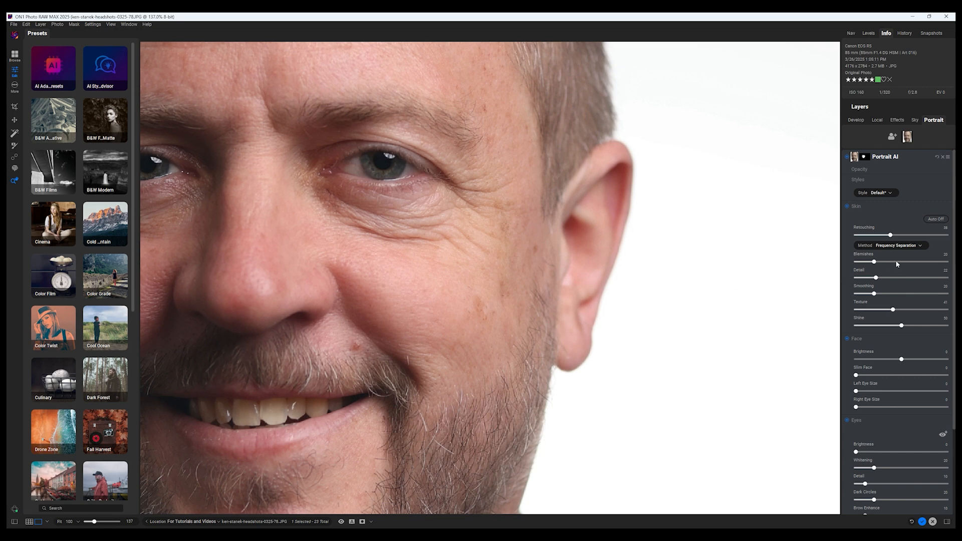
click(931, 262)
click(941, 262)
click(947, 262)
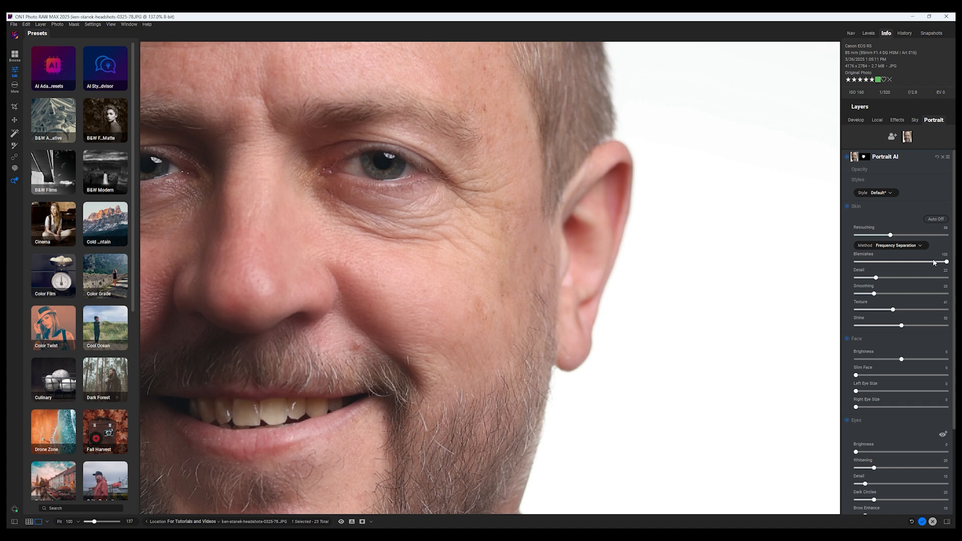
click(891, 193)
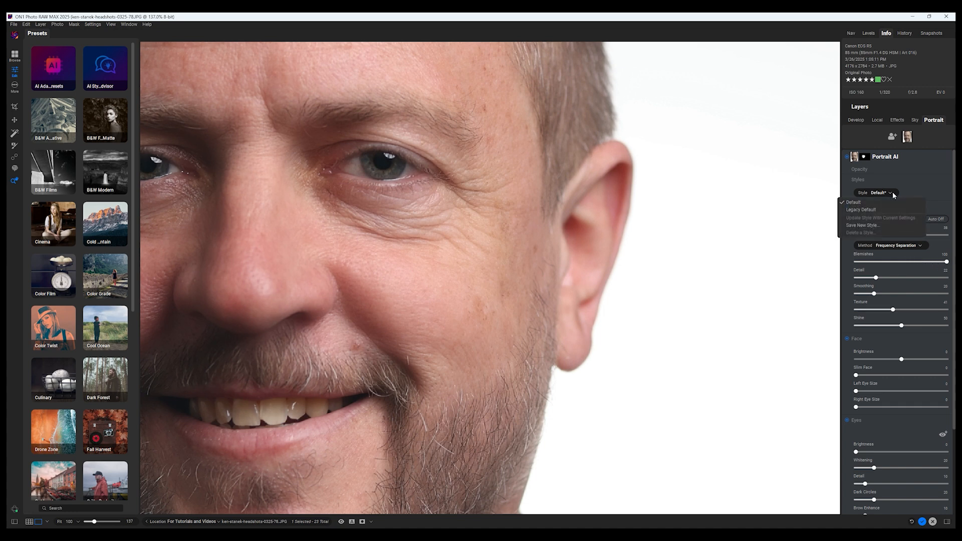
click(915, 176)
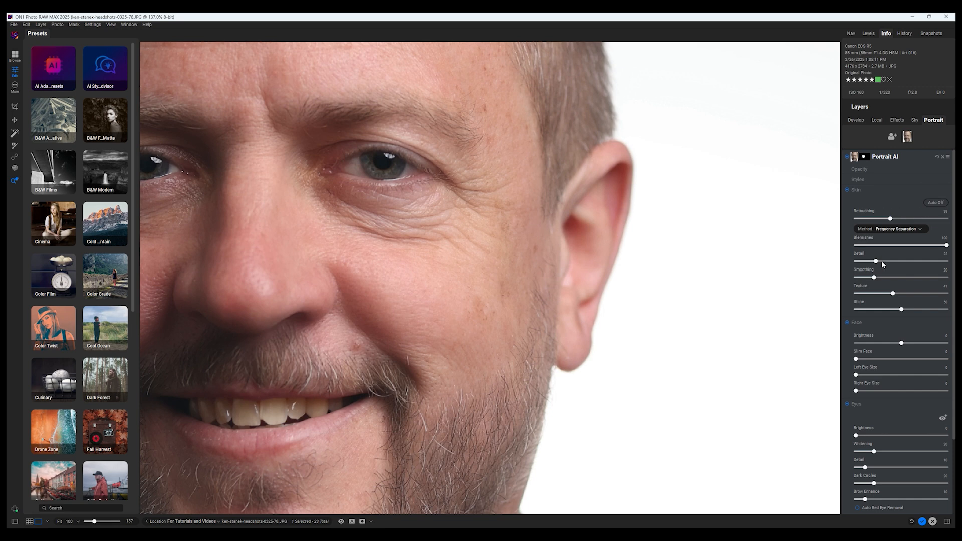
Try maximum skin Detail and Smoothing, then reduce Detail to about 54 and lower Smoothing partway
drag(878, 262, 949, 260)
drag(946, 261, 905, 263)
drag(874, 277, 947, 277)
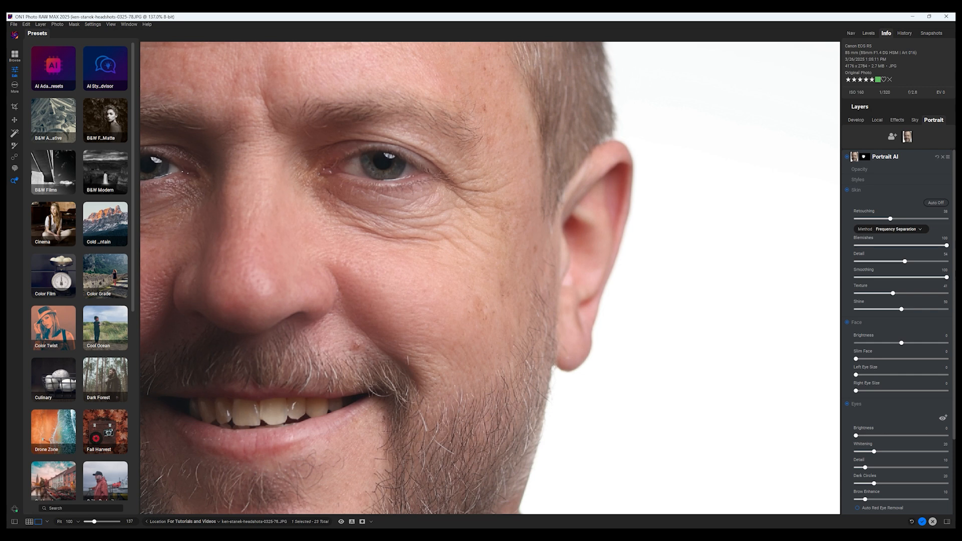
drag(946, 277, 917, 277)
Switch the skin retouching method to Surface Blur, with Retouching about 49, Blemishes about 41 and Evenness about 32
click(920, 229)
click(920, 223)
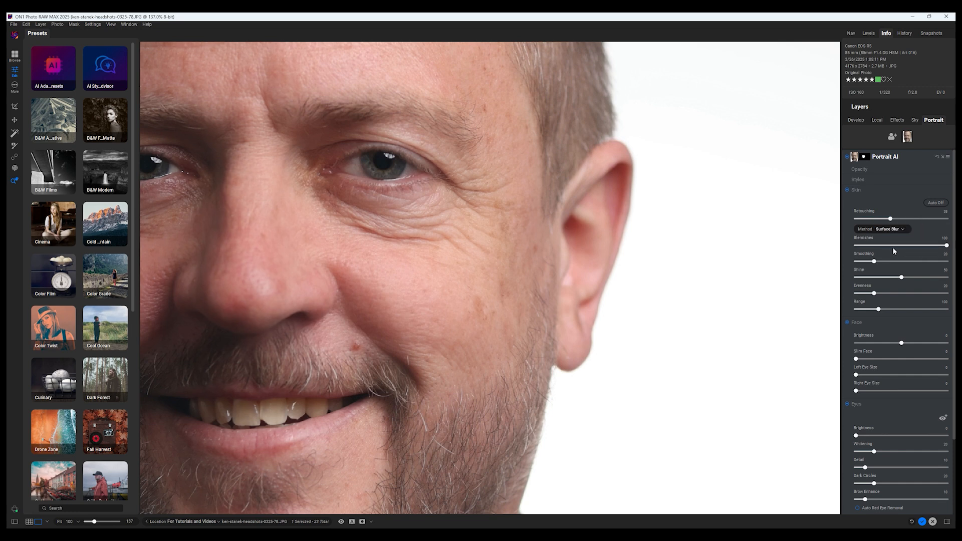
drag(890, 219, 906, 219)
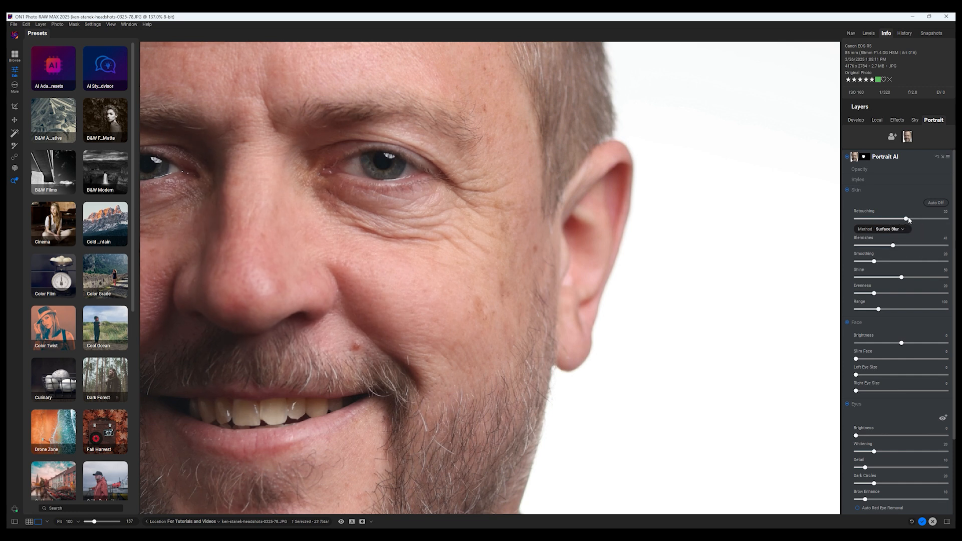
click(923, 219)
click(900, 221)
drag(874, 294, 900, 299)
scroll(882, 411, down, 1)
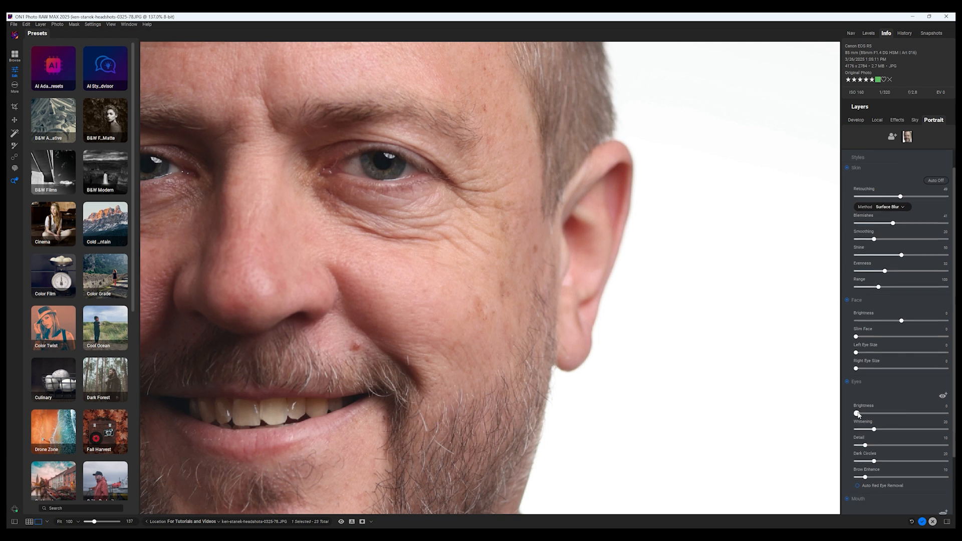
Set the eyes' Brightness to about 51, Detail to about 31, Dark Circles to about 80 and Brow Enhance to about 25
drag(857, 414, 906, 407)
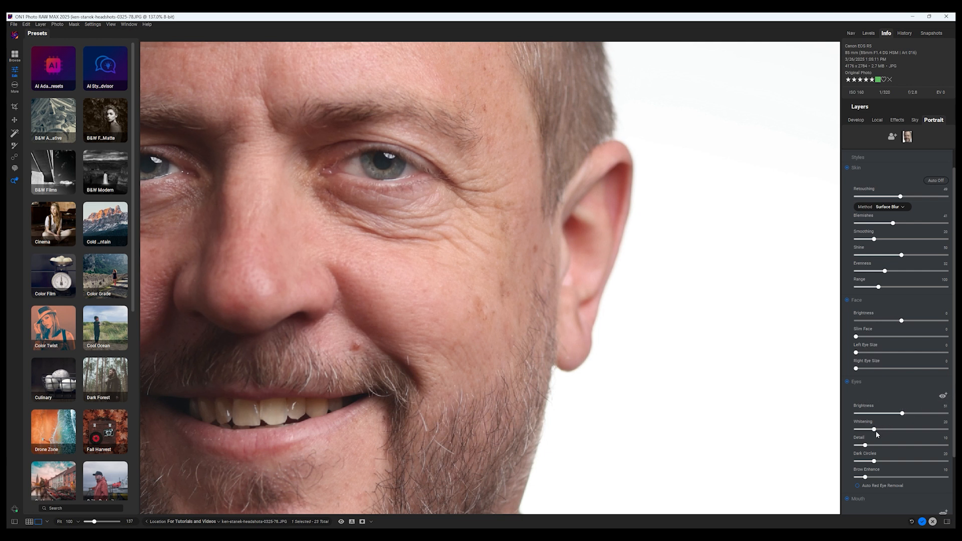
drag(865, 445, 885, 446)
drag(875, 462, 928, 462)
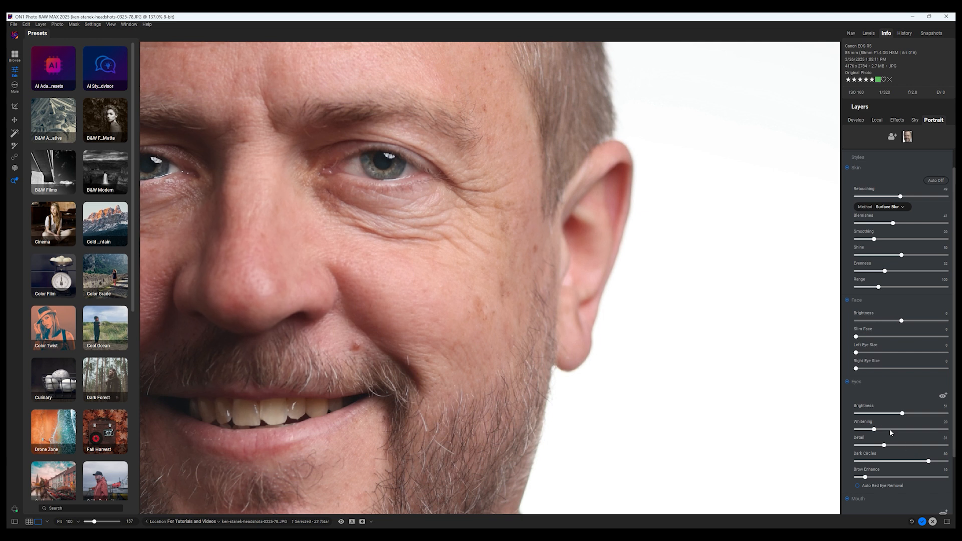
mouse_move(865, 477)
mouse_down()
mouse_move(882, 477)
mouse_move(853, 481)
mouse_move(879, 479)
mouse_up()
Set the mouth's Teeth Whitening to about 57 and Lip Vibrance to about 18
scroll(875, 477, down, 1)
scroll(878, 470, down, 1)
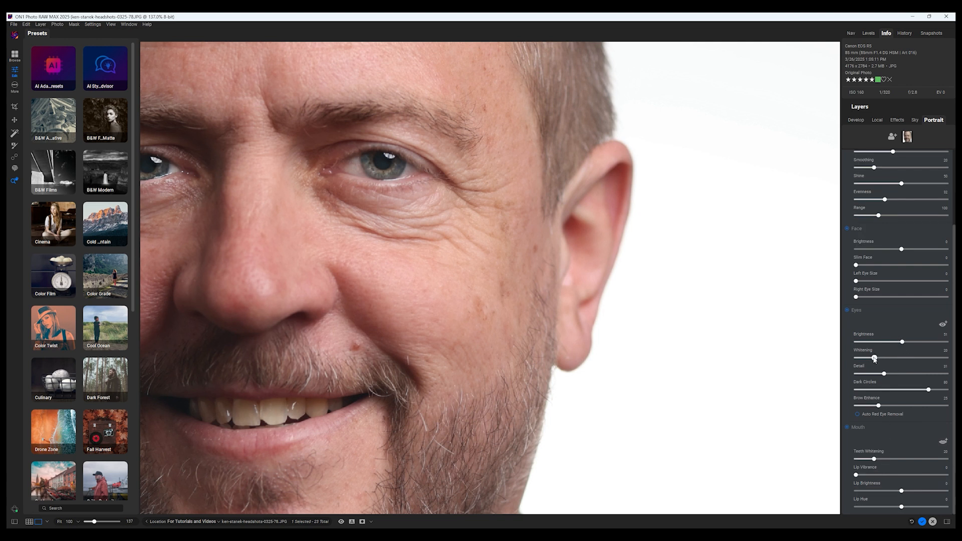
drag(875, 459, 907, 458)
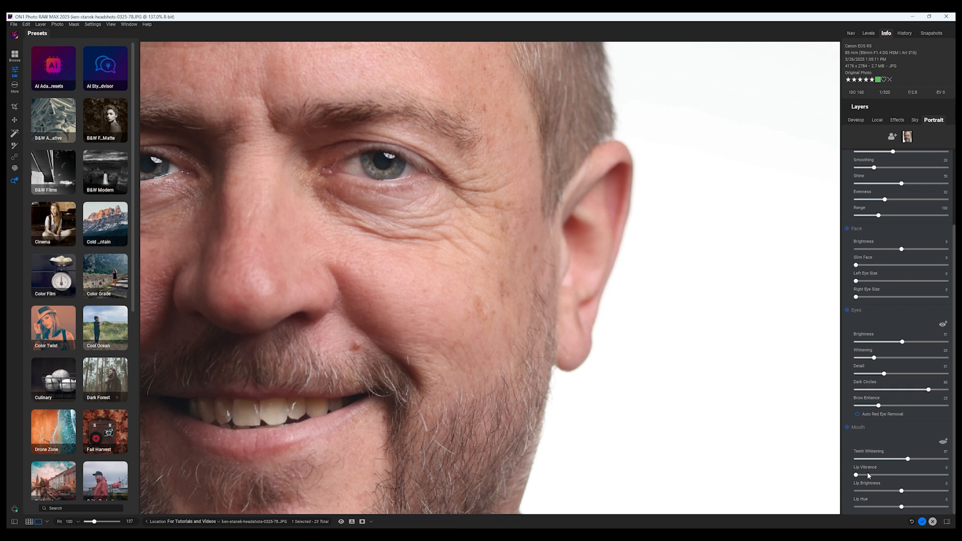
drag(856, 475, 877, 475)
scroll(949, 469, up, 2)
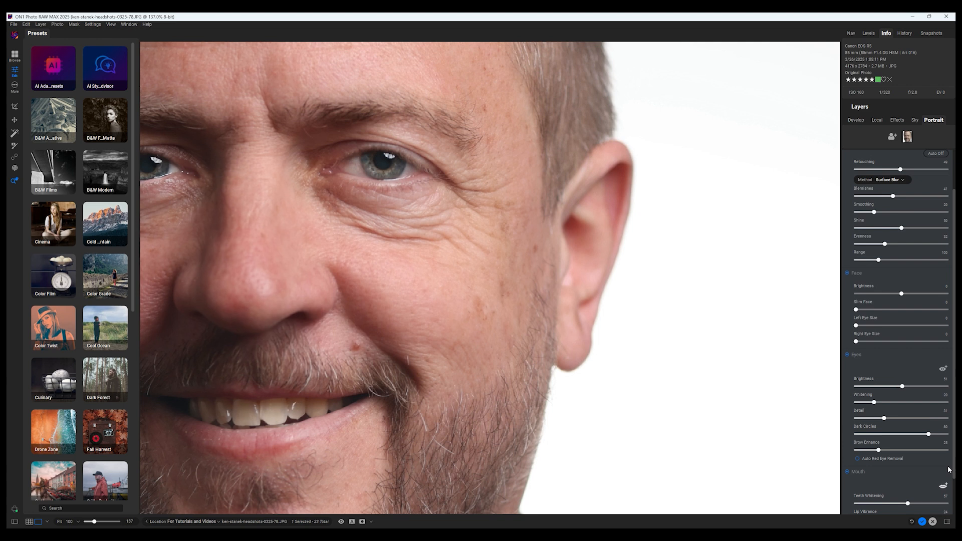
scroll(949, 469, up, 1)
scroll(921, 471, up, 1)
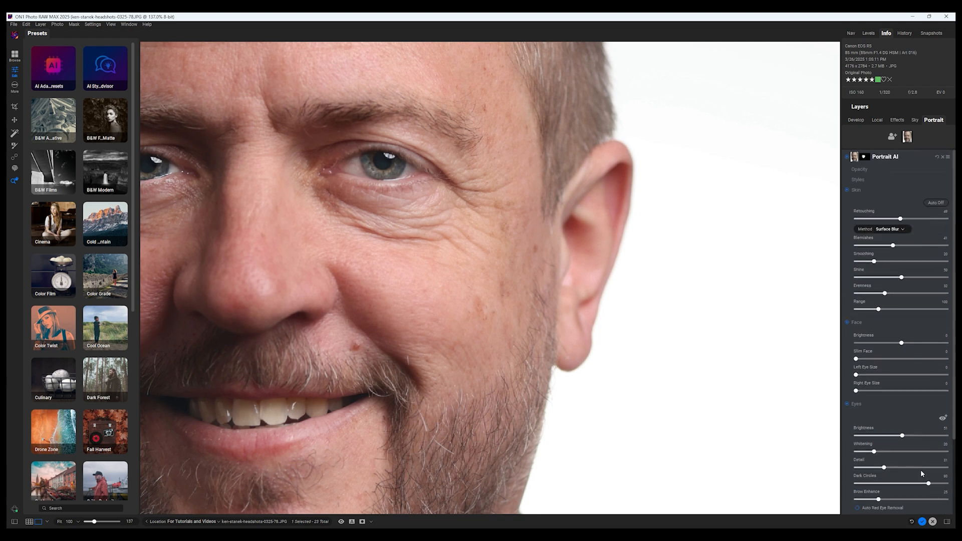
scroll(920, 471, down, 2)
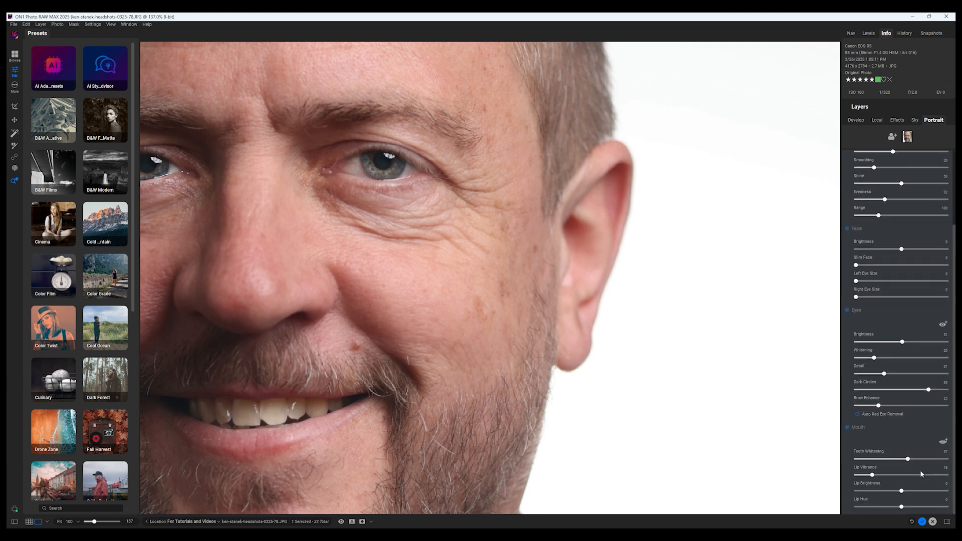
Refine the mouth outline to follow the lips and teeth more closely, and reduce Teeth Whitening to about 47
click(944, 444)
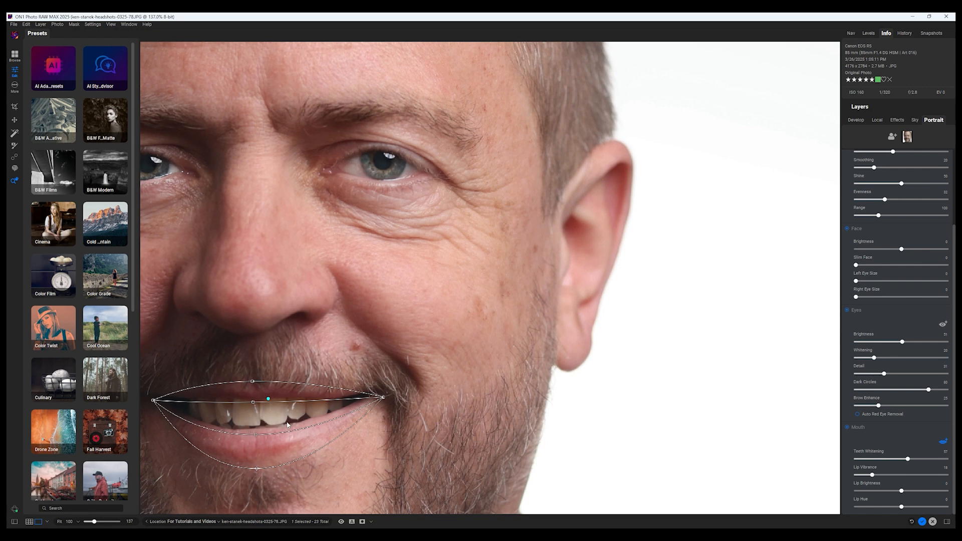
drag(255, 435, 251, 429)
drag(257, 469, 254, 462)
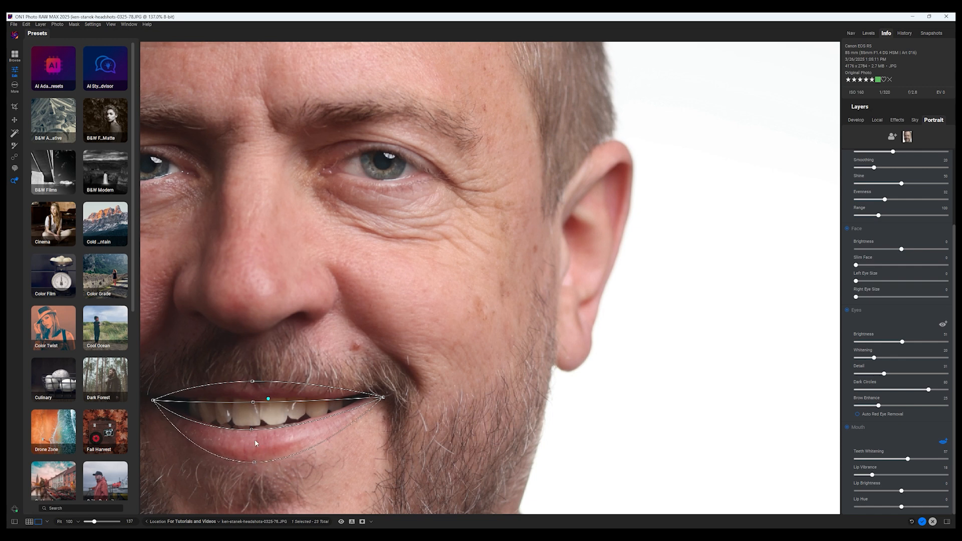
drag(253, 402, 254, 399)
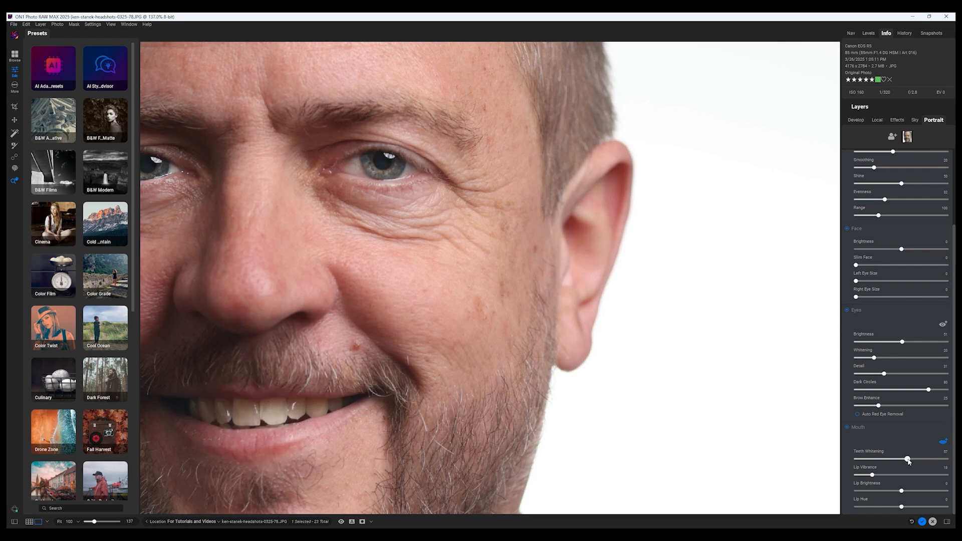
mouse_move(909, 460)
mouse_down()
mouse_move(898, 461)
mouse_move(916, 462)
mouse_up()
Adjust the lower lid and inner corner of the outline around the eye nearer the visible ear
click(941, 325)
mouse_move(267, 194)
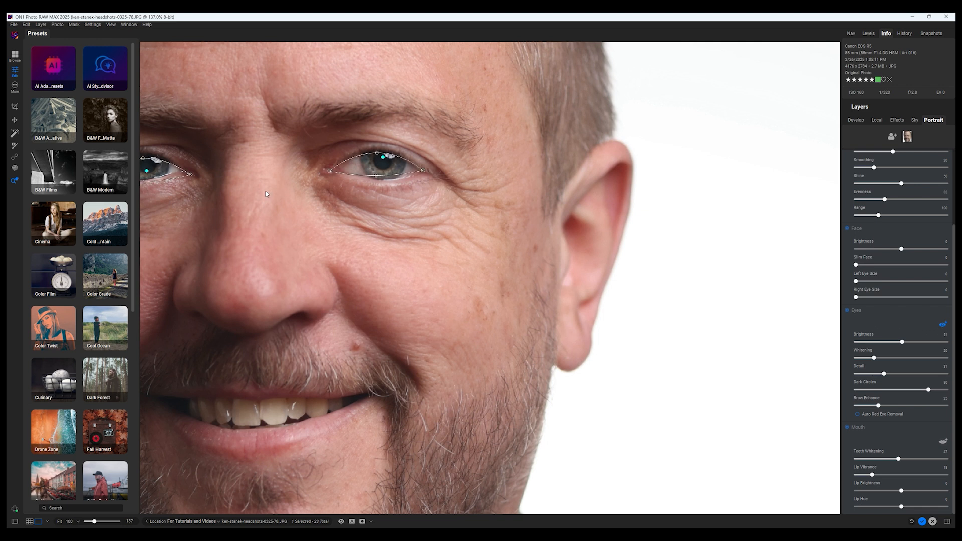
drag(375, 175, 385, 179)
drag(329, 170, 333, 168)
key(Left)
key(Left)
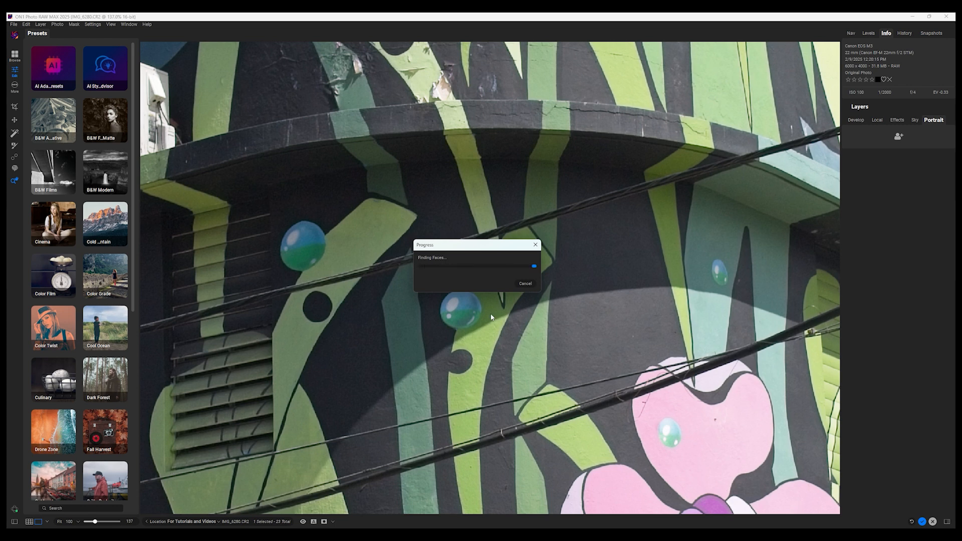
click(524, 282)
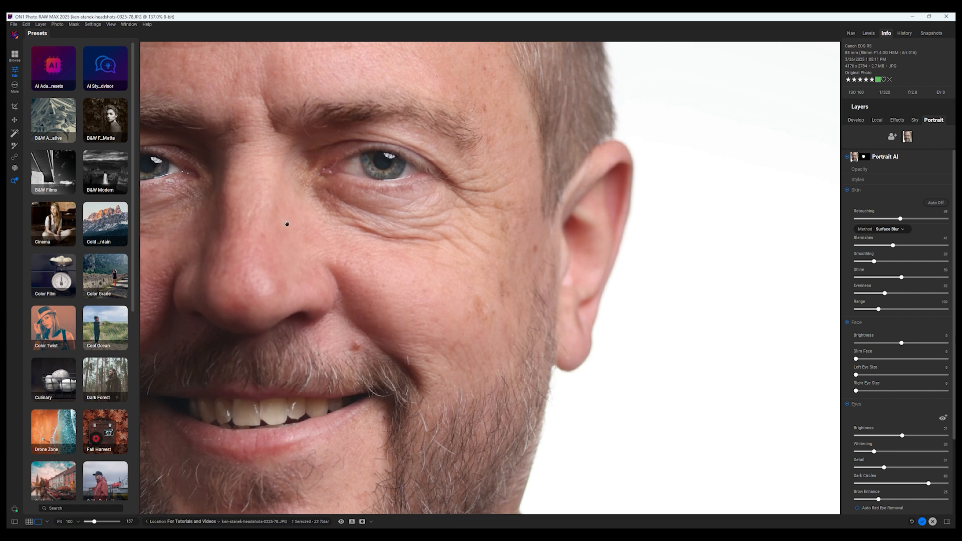
Bring both eyes of the headshot into view and adjust the inner corner and lid outline of the other eye
drag(287, 224, 434, 230)
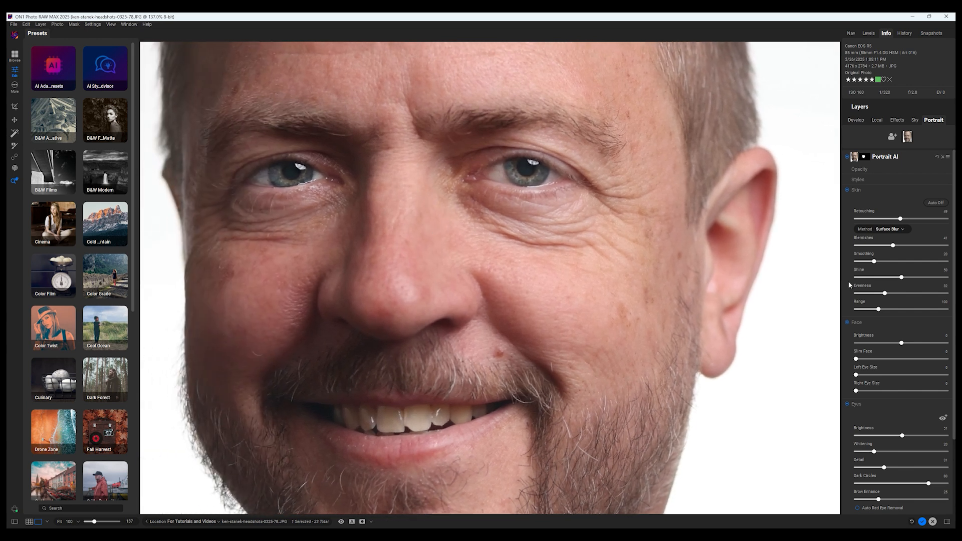
click(943, 418)
drag(333, 183, 328, 177)
drag(287, 163, 288, 185)
Expand the Portrait AI Styles and Opacity settings and reduce Opacity to about 82
click(868, 181)
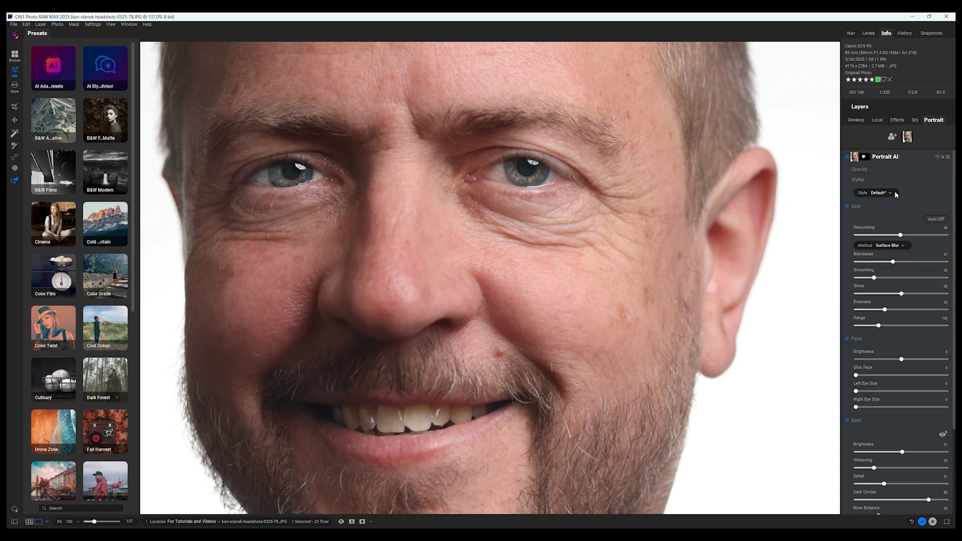
click(871, 167)
click(930, 190)
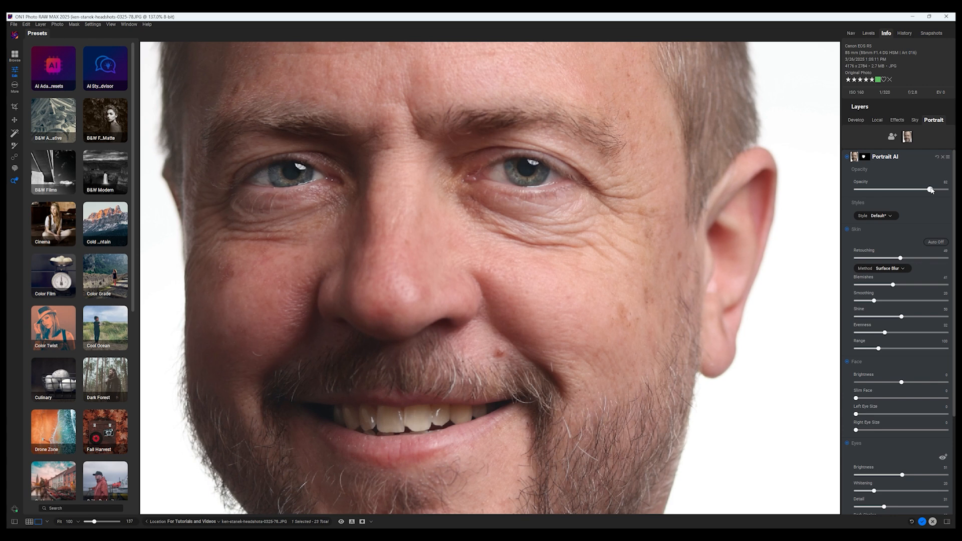
Switch the skin method to Frequency Separation, set Retouching to about 67 and Opacity to about 74, and check the style options
click(890, 268)
click(898, 272)
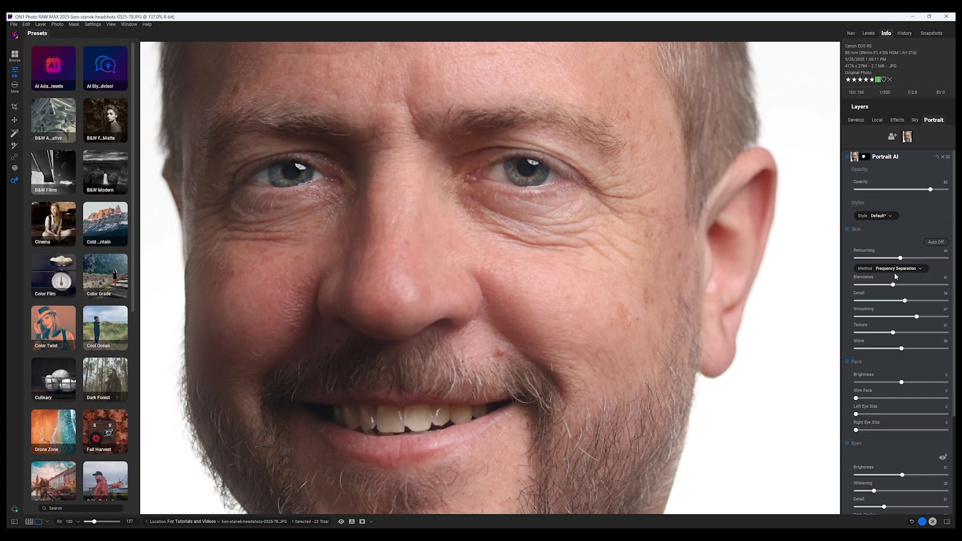
mouse_move(900, 258)
mouse_down()
mouse_move(938, 258)
mouse_move(917, 258)
mouse_up()
drag(930, 188, 920, 196)
click(891, 216)
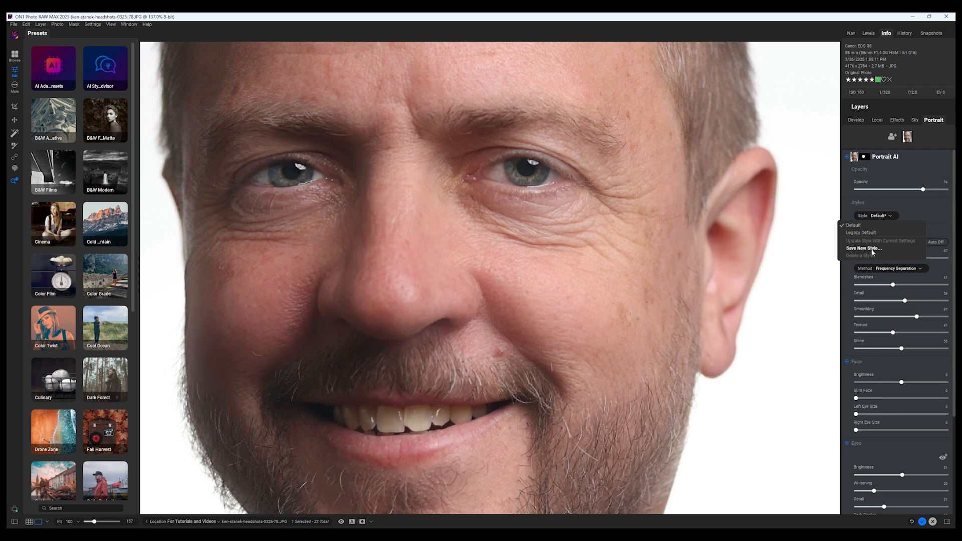
click(927, 214)
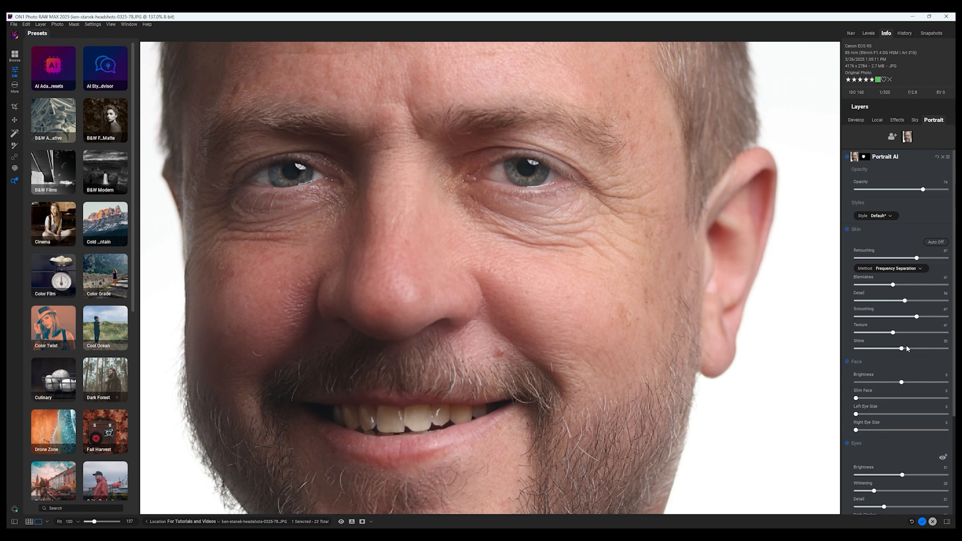
Reduce skin Shine to about 21 and try the Slim Face and eye size adjustments, leaving them at 0
drag(901, 349, 875, 349)
mouse_move(858, 398)
mouse_down()
mouse_move(924, 395)
mouse_move(852, 399)
mouse_up()
drag(856, 414, 828, 418)
scroll(901, 316, down, 2)
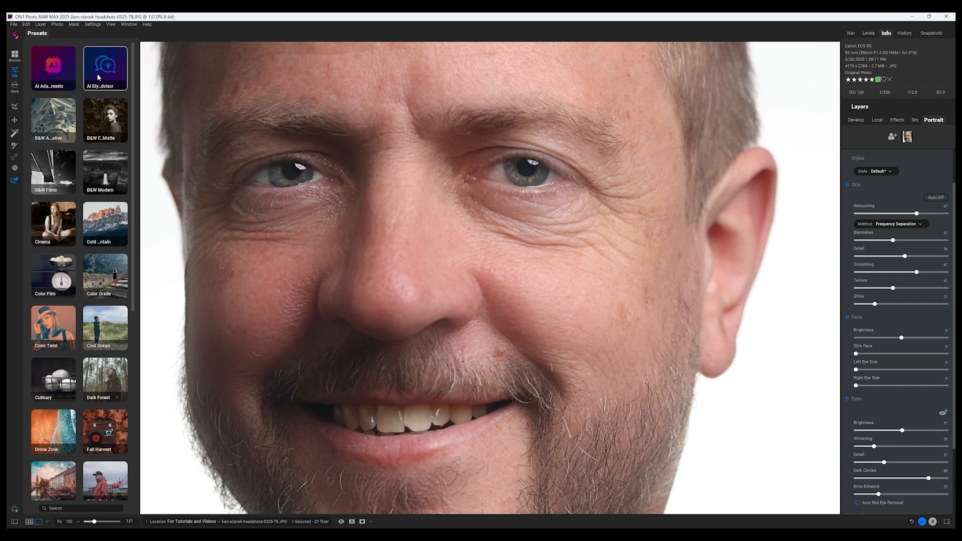
Return to the photo browser and open the portrait of the woman leaning on the brick wall for editing
click(14, 56)
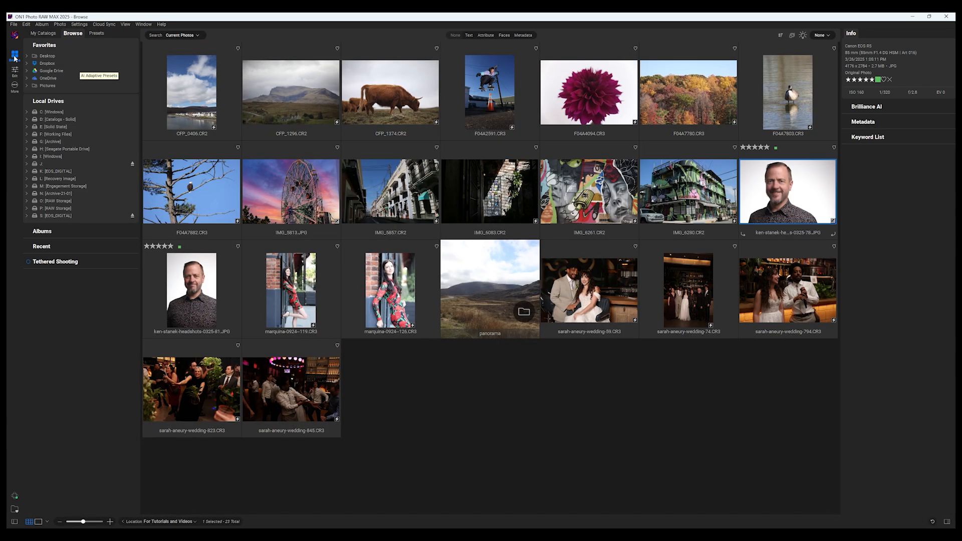
click(391, 278)
key(d)
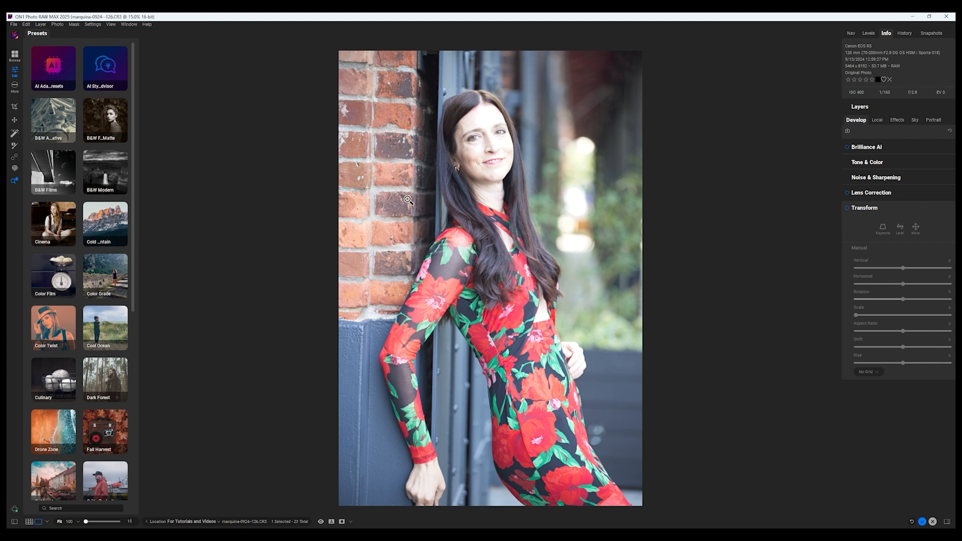
Lower the photo's Exposure to about -0.6 and Highlights to about -44, and warm the Temperature to about 7200
click(850, 165)
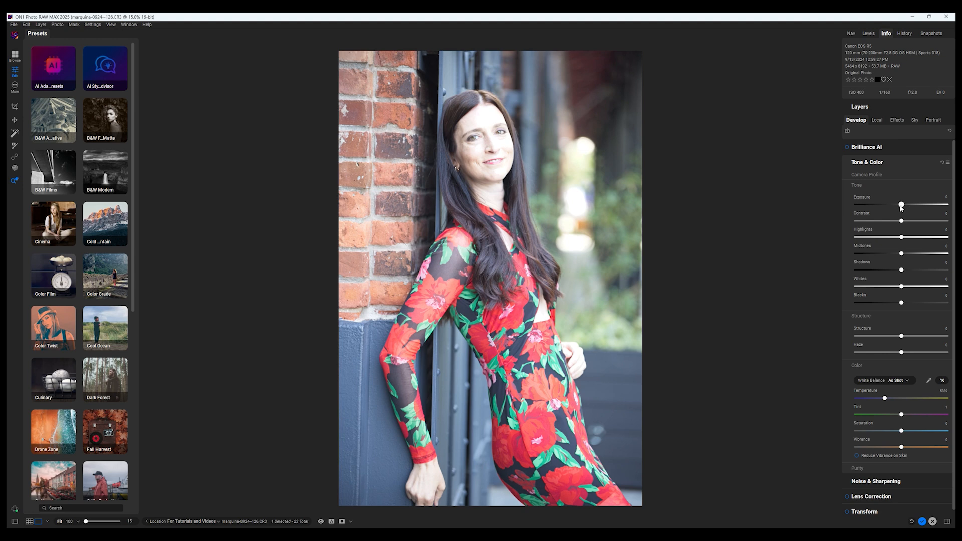
drag(901, 206, 896, 204)
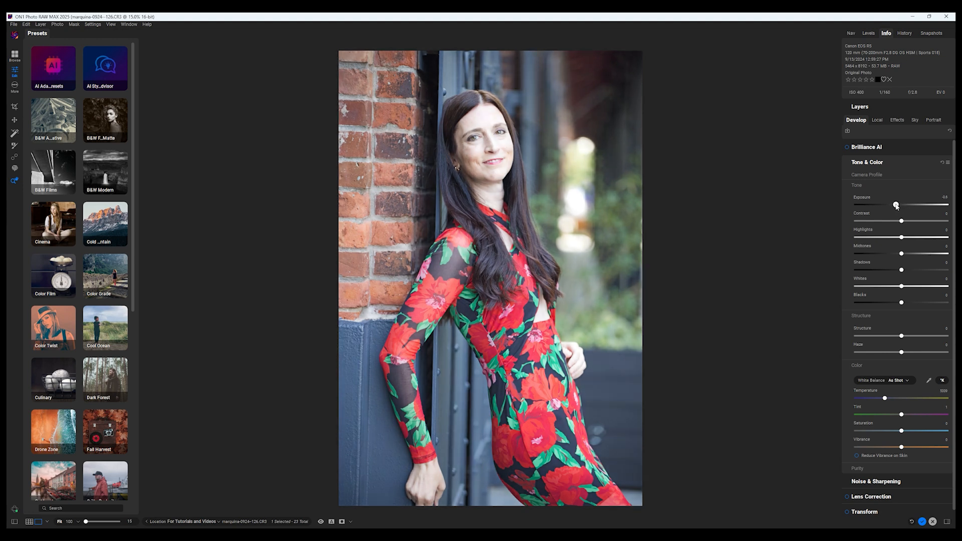
drag(901, 237, 881, 239)
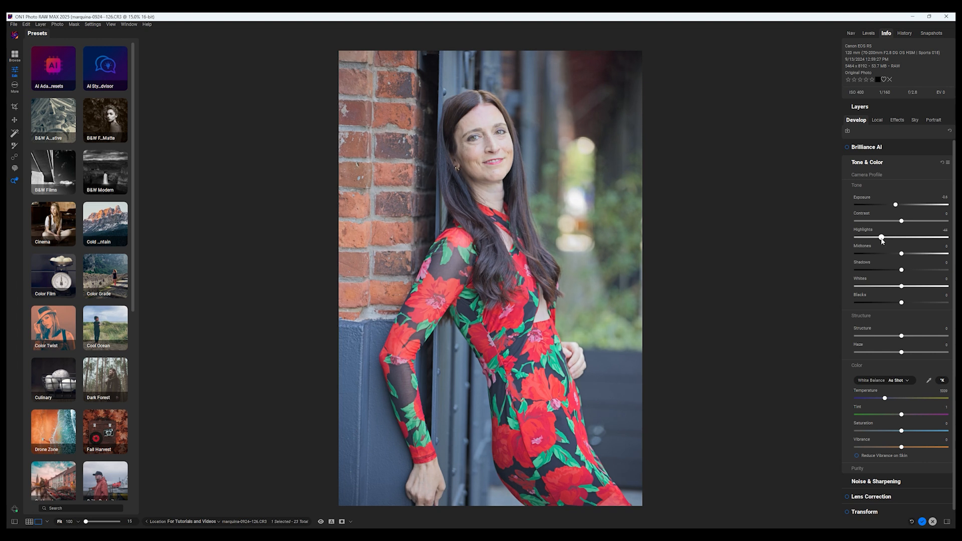
drag(885, 399, 898, 400)
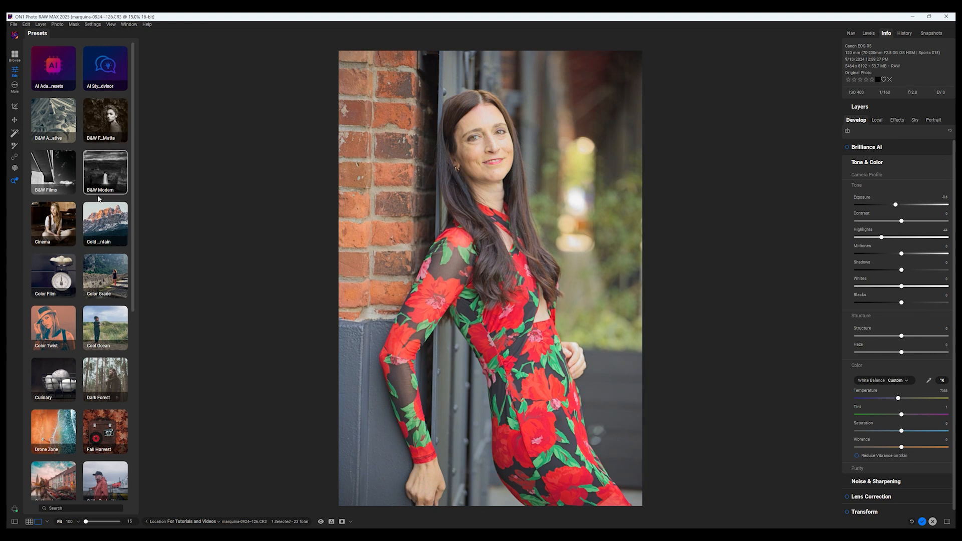
Look through the full list of preset categories, from AI Adaptive Presets to World Traveler
scroll(90, 258, down, 1)
scroll(90, 258, down, 2)
scroll(90, 258, down, 1)
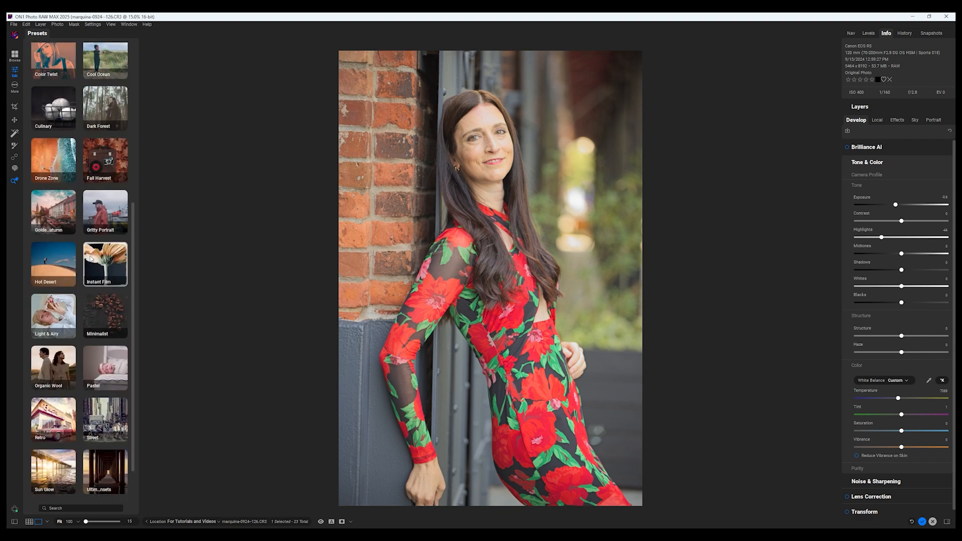
scroll(88, 258, down, 1)
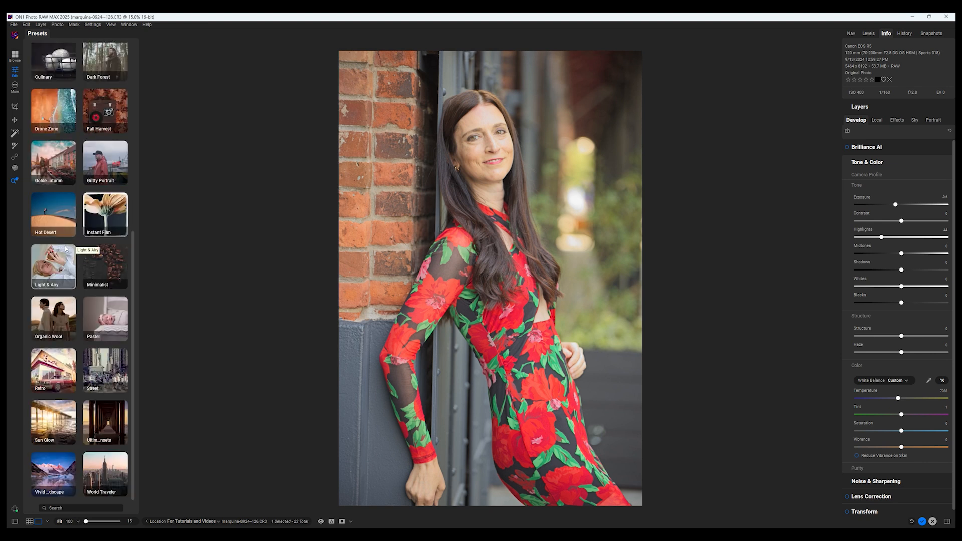
scroll(79, 276, up, 2)
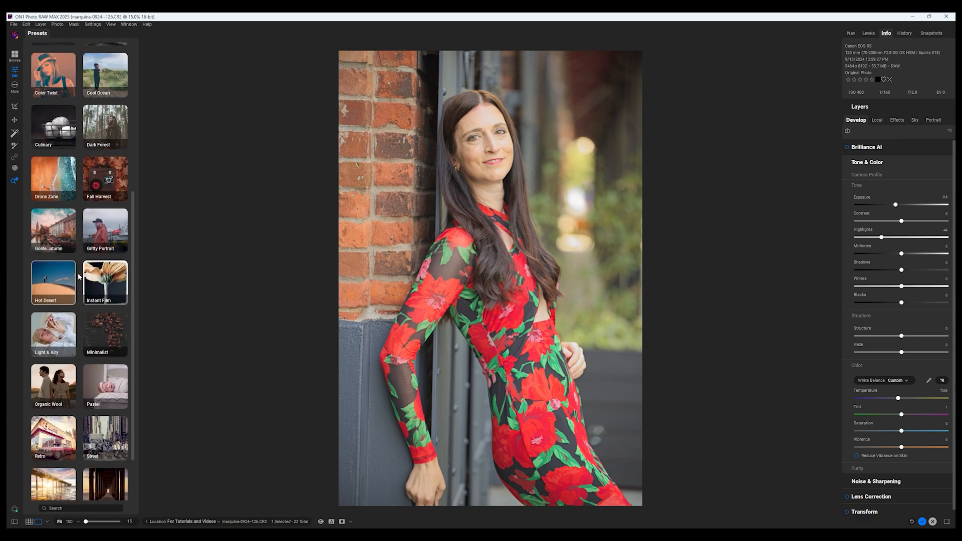
scroll(79, 276, up, 4)
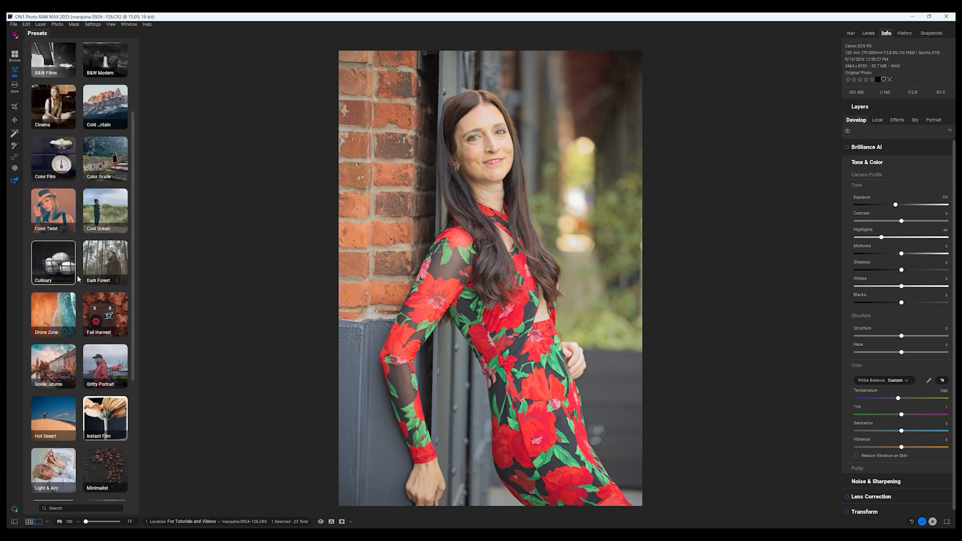
scroll(79, 279, up, 3)
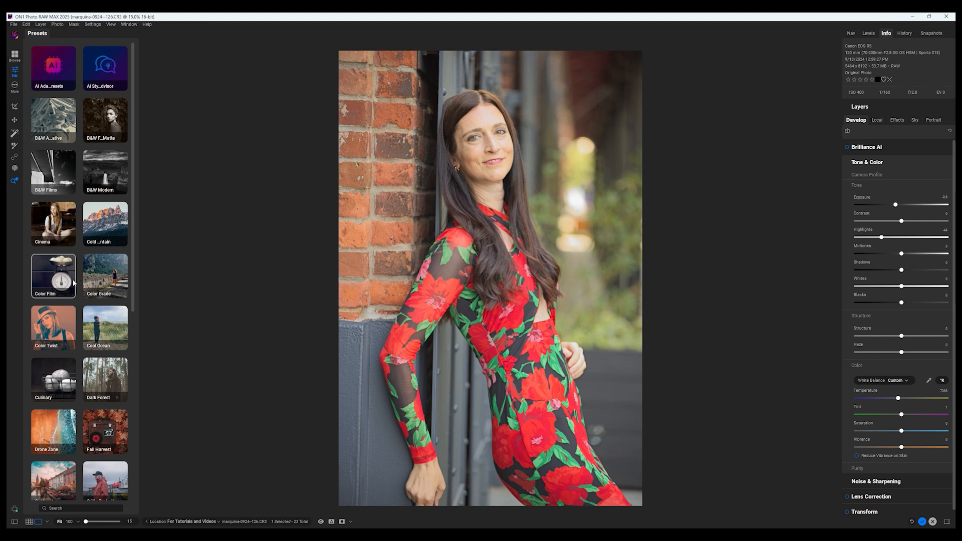
Try a toned black-and-white preset from the B&W Faded & Matte category, then return to the preset categories
click(102, 126)
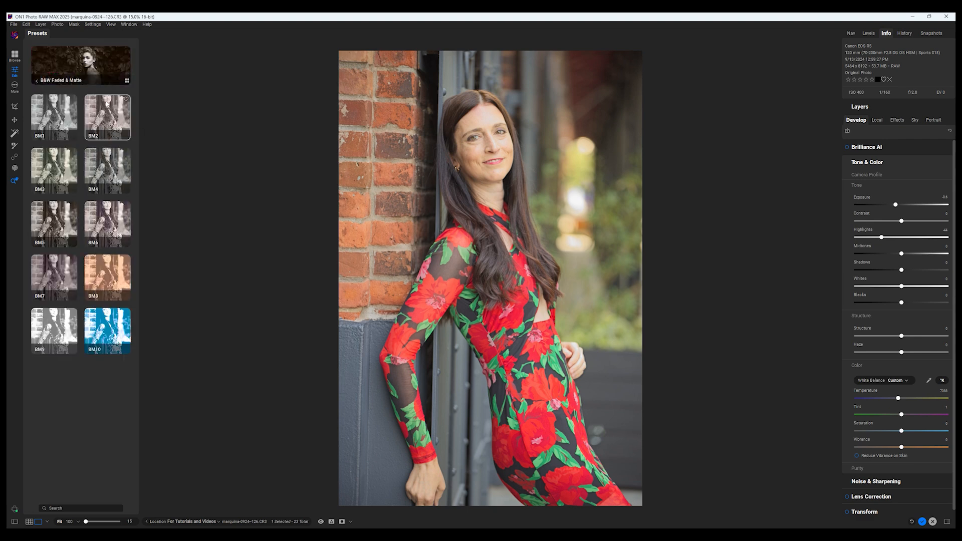
click(107, 215)
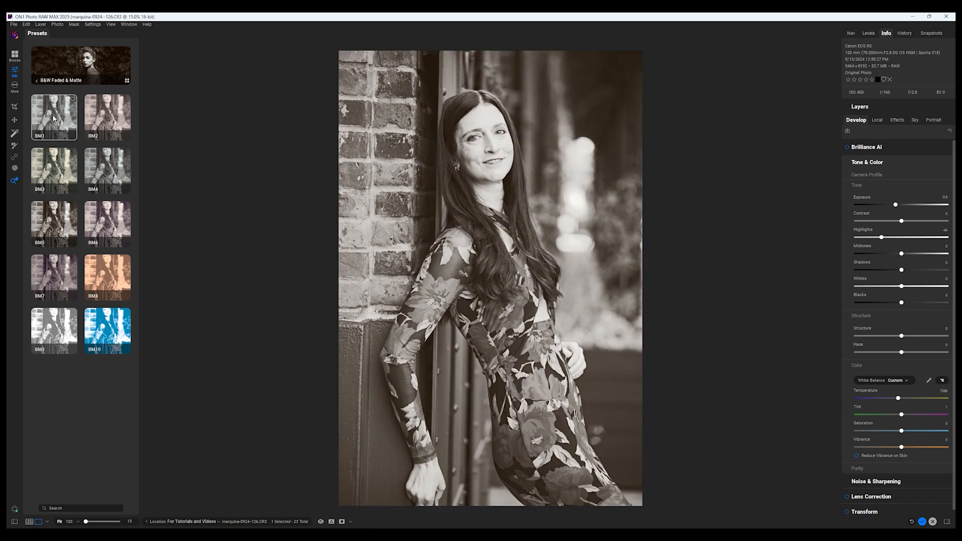
click(37, 81)
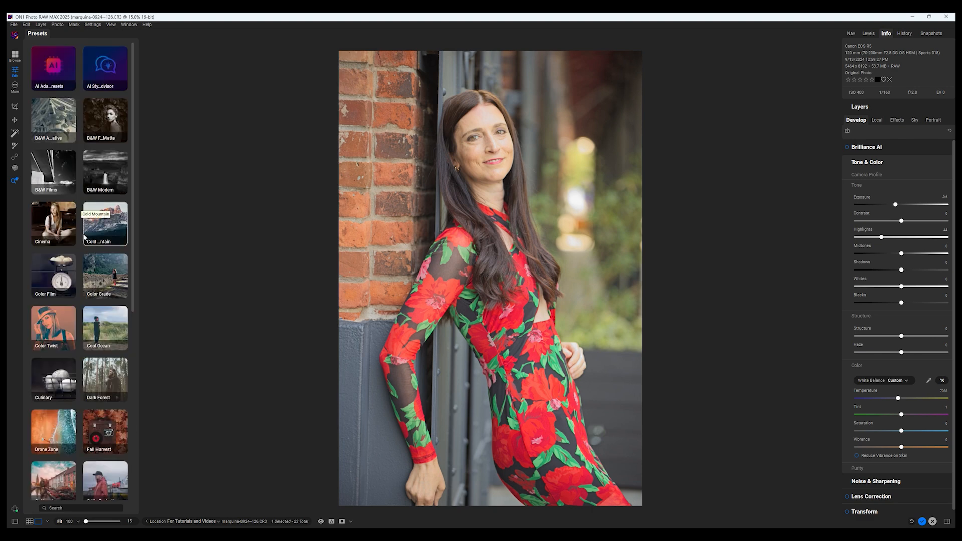
Open the Color Film presets and try the CF7 64T look on the portrait
click(55, 284)
click(55, 284)
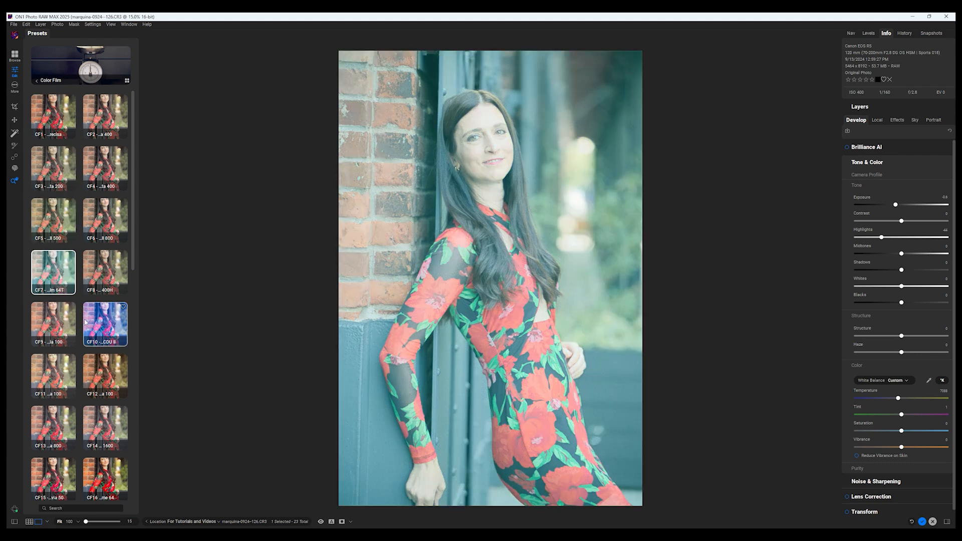
Browse the preset categories, preview the Gritty Portrait presets, and return to the category list
click(37, 82)
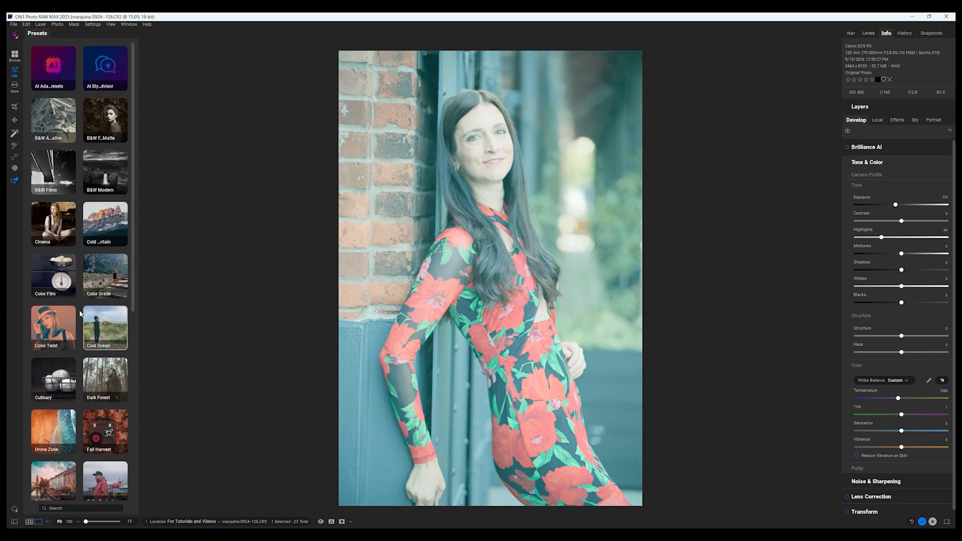
scroll(78, 316, down, 3)
scroll(78, 317, down, 3)
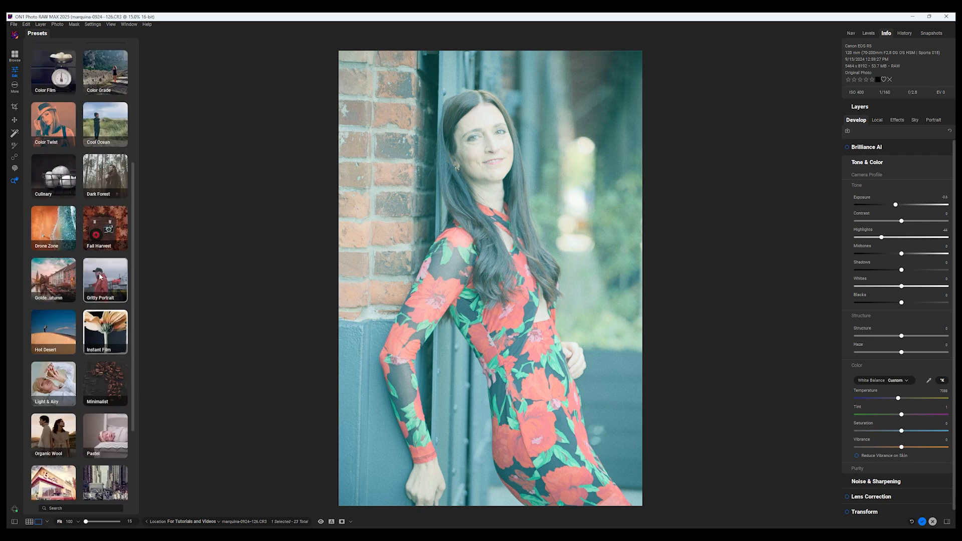
scroll(105, 285, down, 2)
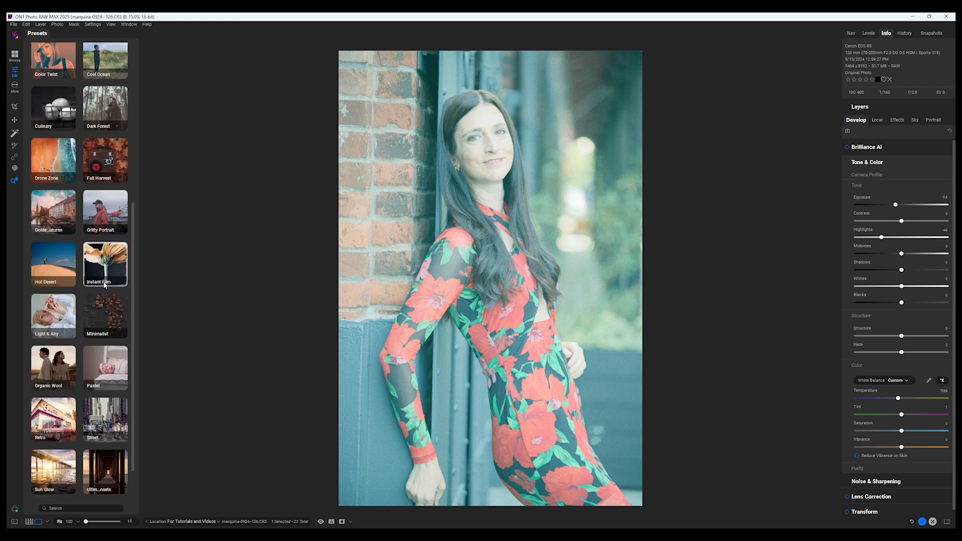
click(106, 218)
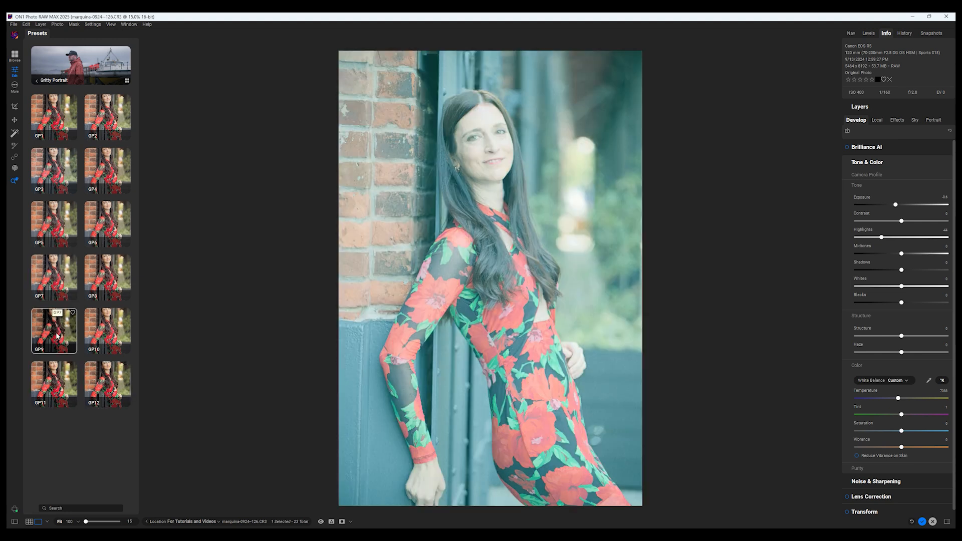
click(38, 82)
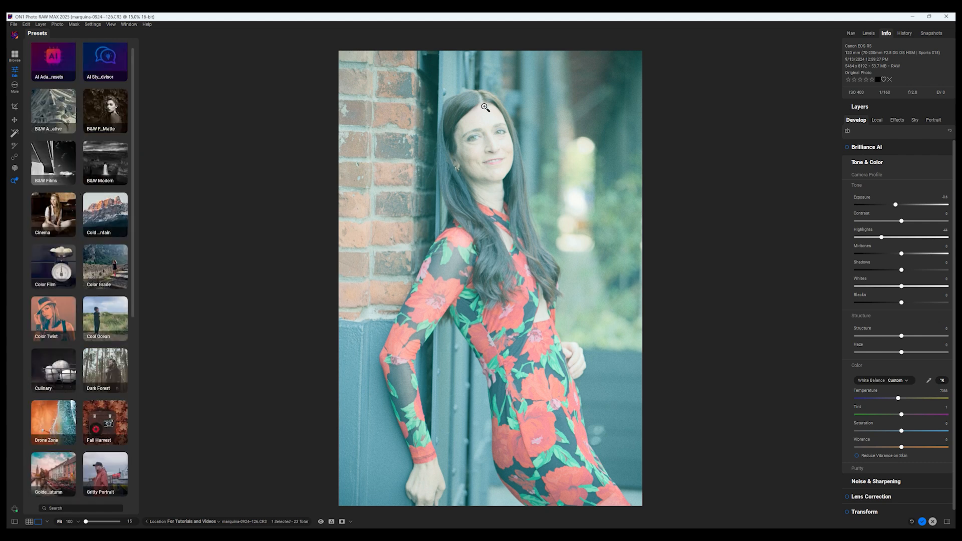
Expand the Layers section and look over the photo's Tone & Color and Brilliance AI settings in Develop
click(868, 110)
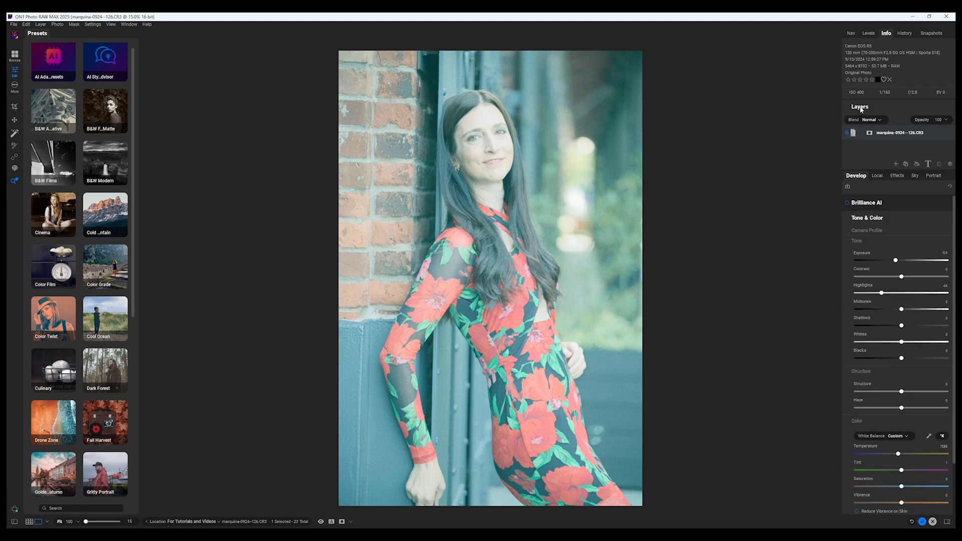
click(894, 177)
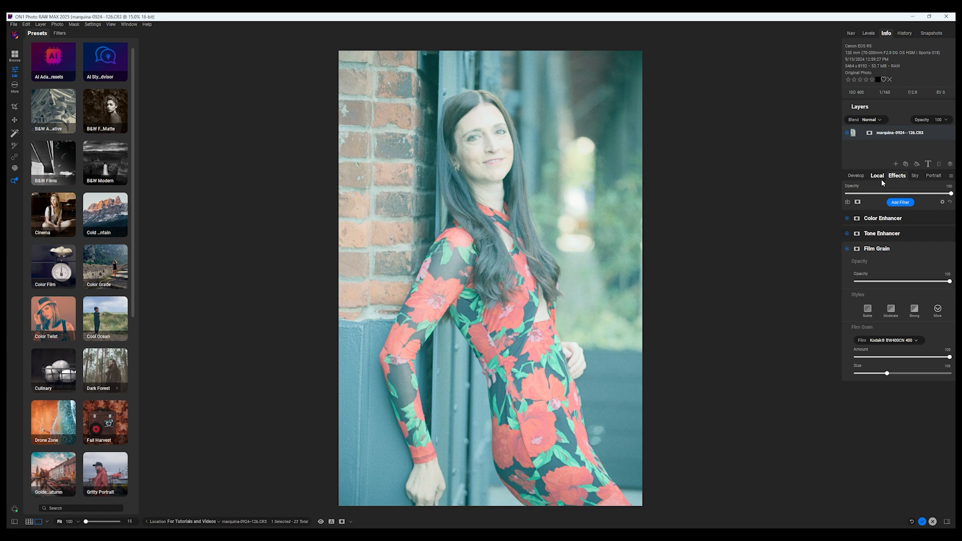
mouse_move(933, 176)
mouse_down()
mouse_move(900, 180)
mouse_move(915, 179)
mouse_up()
click(856, 176)
scroll(884, 241, down, 2)
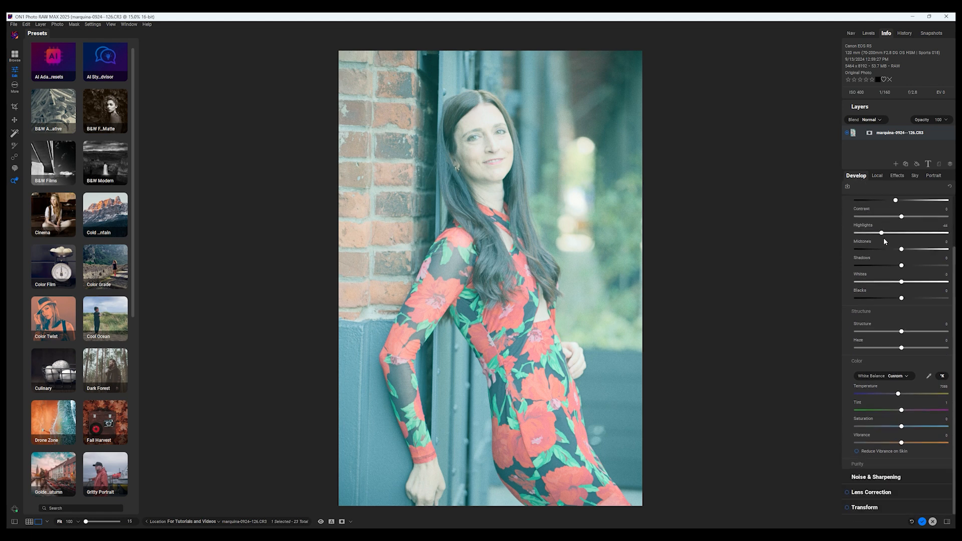
scroll(883, 241, up, 2)
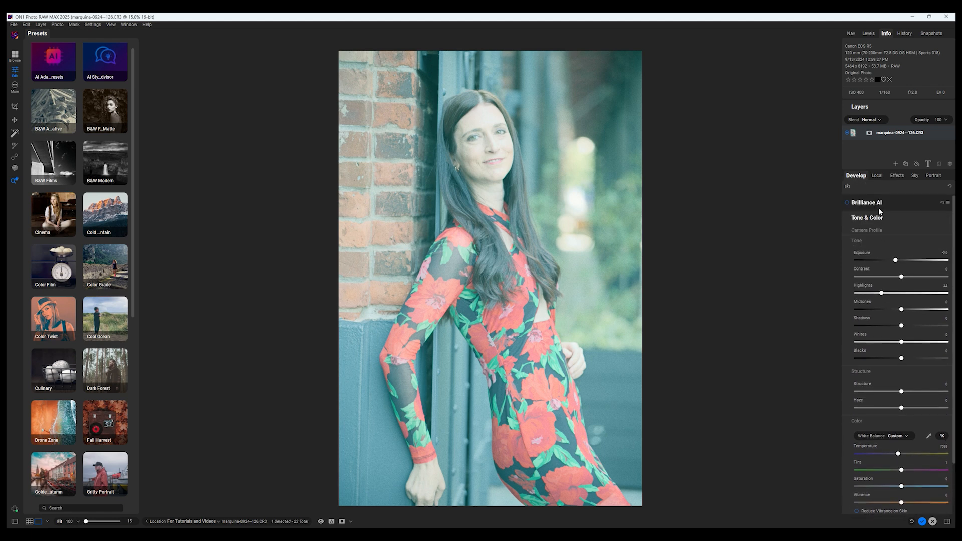
click(909, 203)
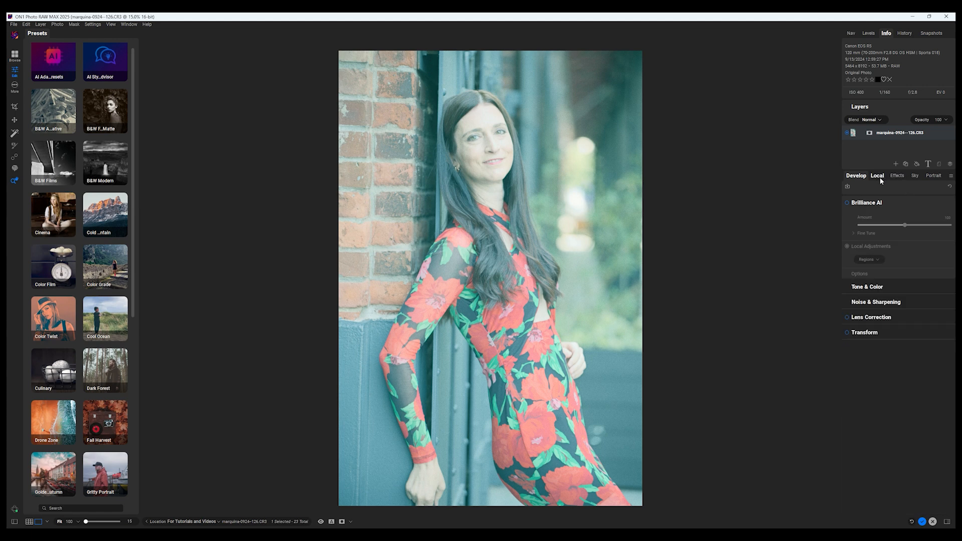
Examine the filters that the applied preset added in Effects, including the Color Enhancer settings
click(896, 175)
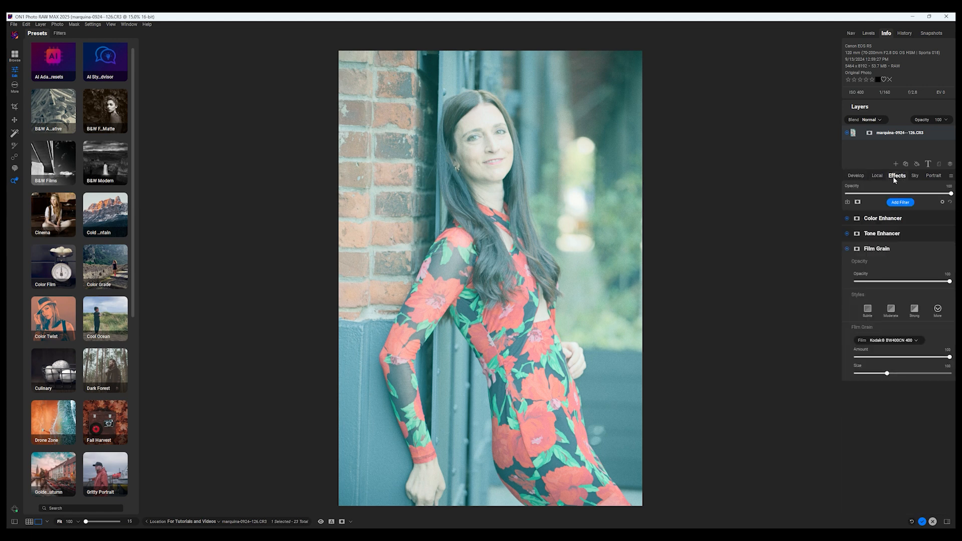
mouse_move(950, 194)
mouse_down()
mouse_move(823, 200)
mouse_move(953, 202)
mouse_up()
click(912, 217)
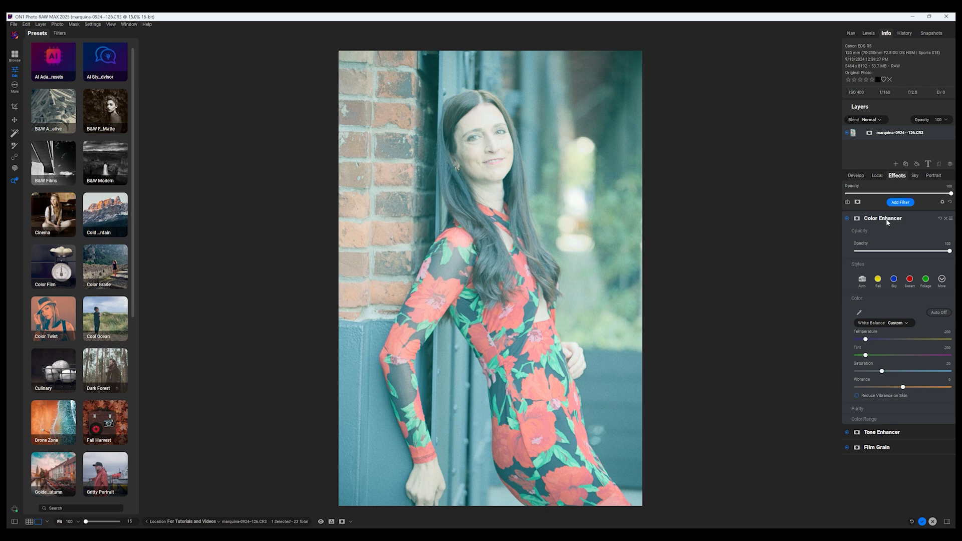
click(885, 219)
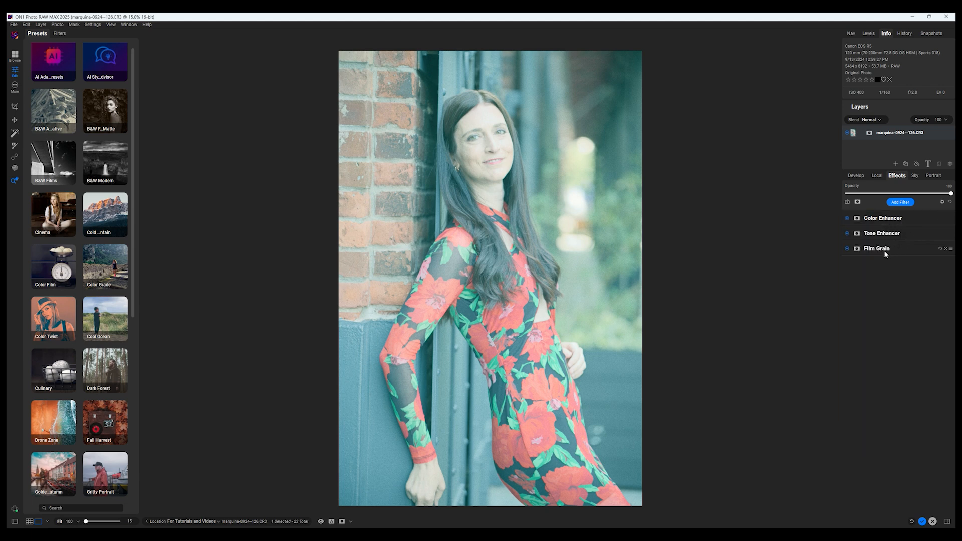
Try the CG10 preset from the Color Grade category on the portrait, then return to the categories
click(103, 272)
click(103, 273)
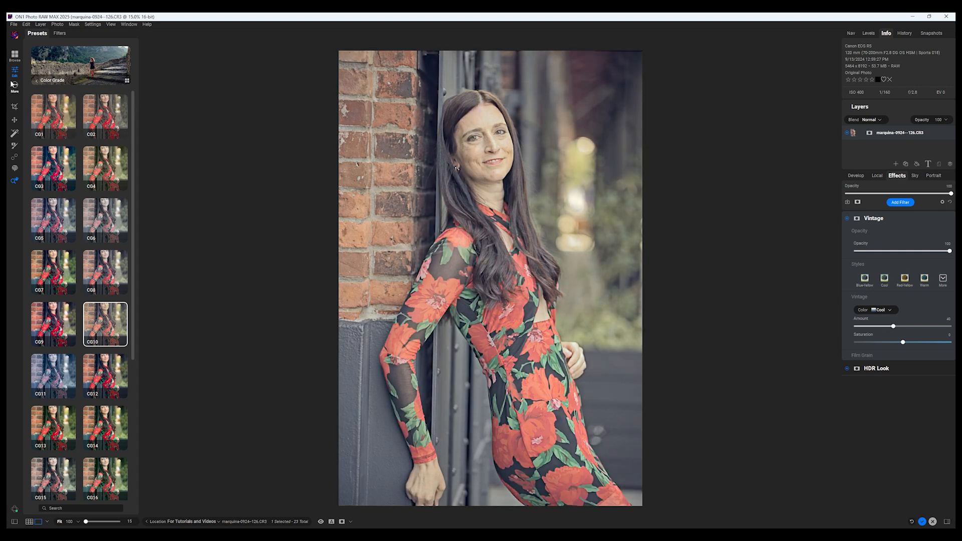
click(37, 80)
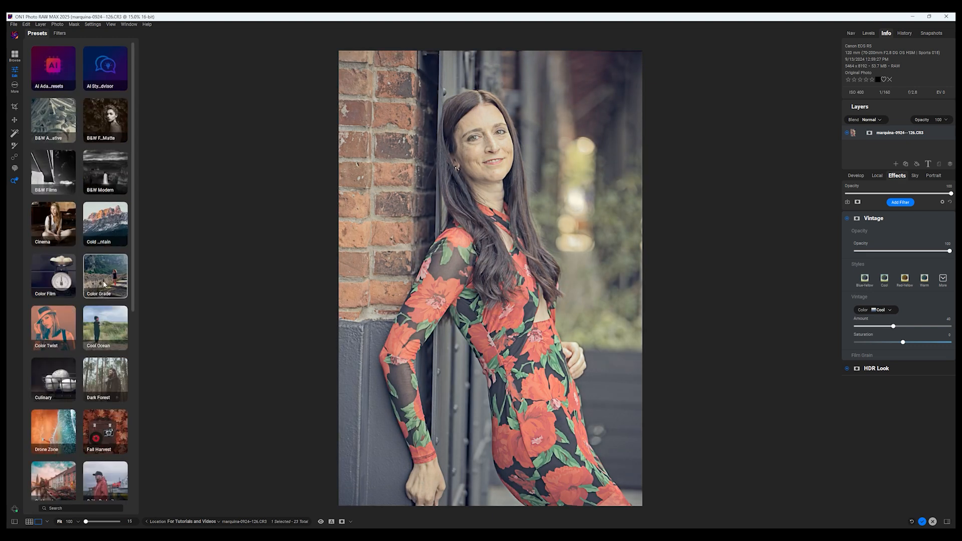
Preview the Organic Wool presets and return to the preset categories
scroll(91, 313, down, 4)
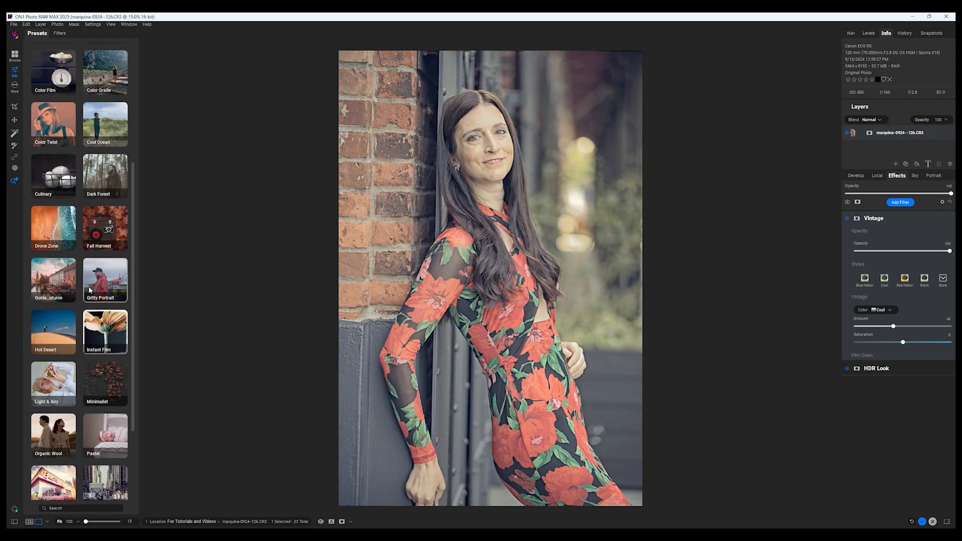
scroll(98, 261, down, 2)
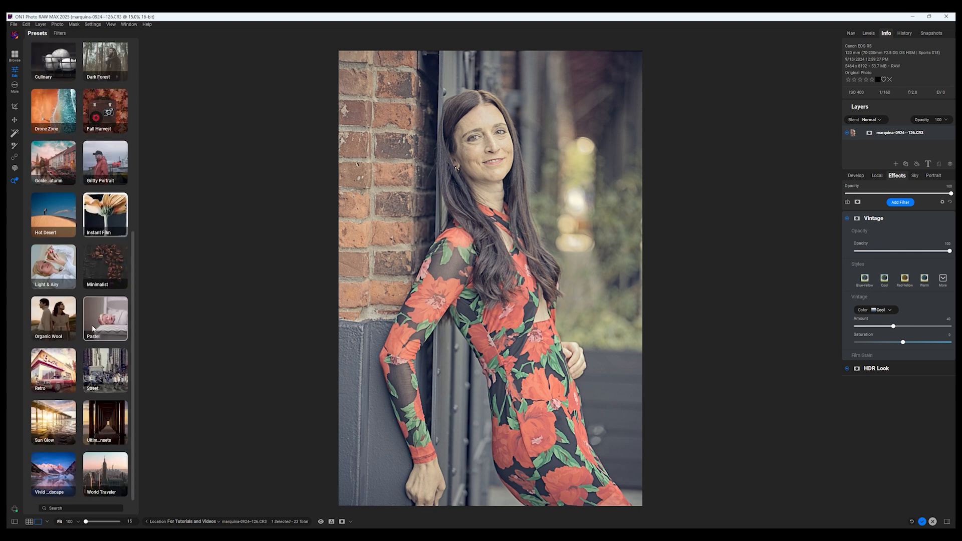
click(54, 318)
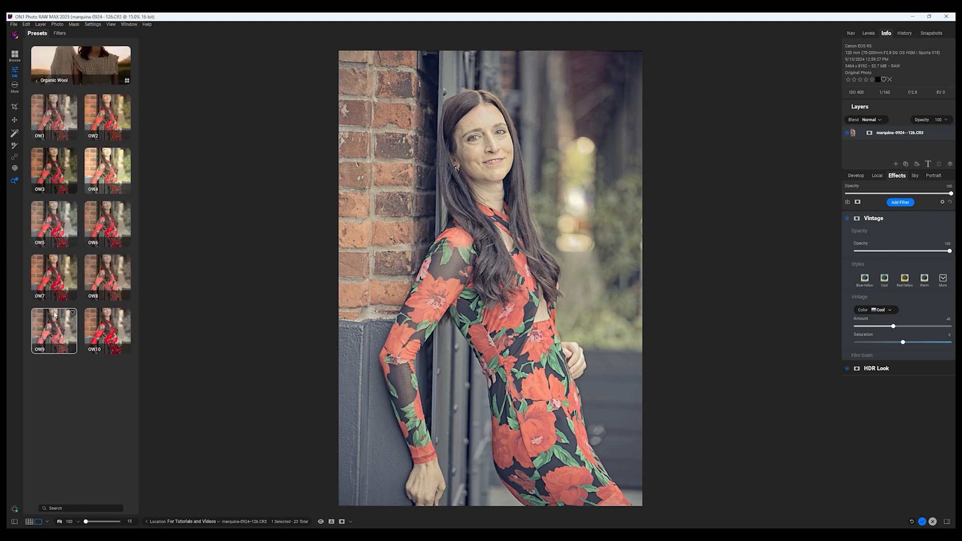
click(37, 80)
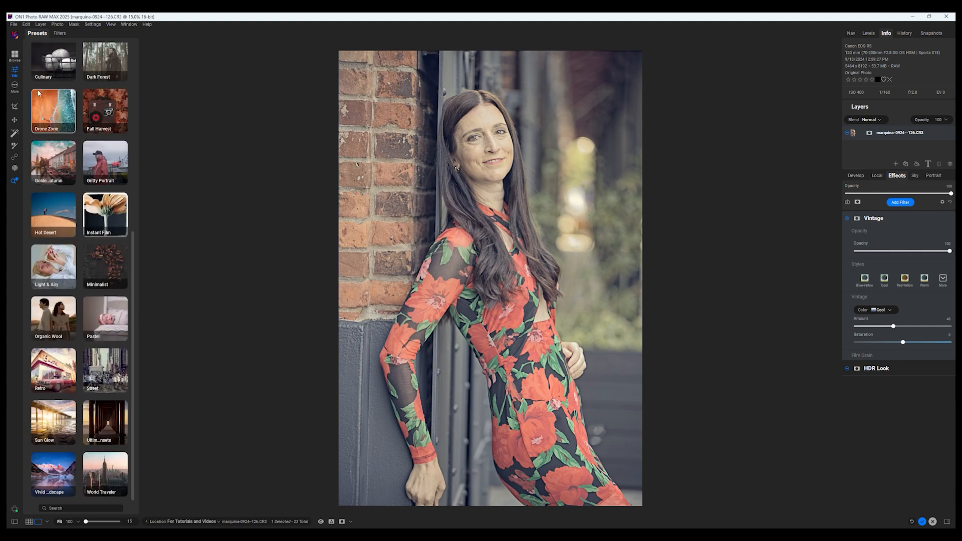
Preview the Light & Airy presets on the portrait, then reset Effects to remove the applied preset's filters
click(59, 261)
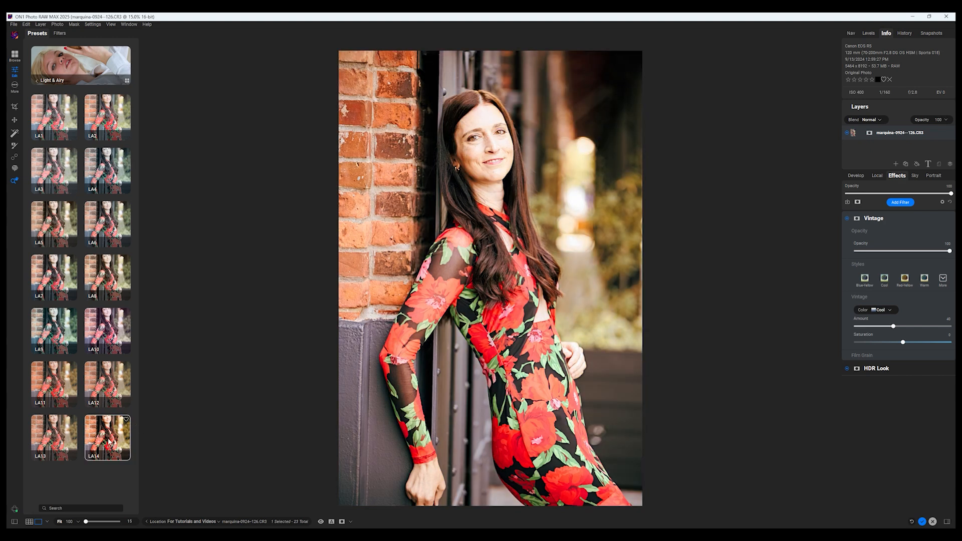
click(38, 82)
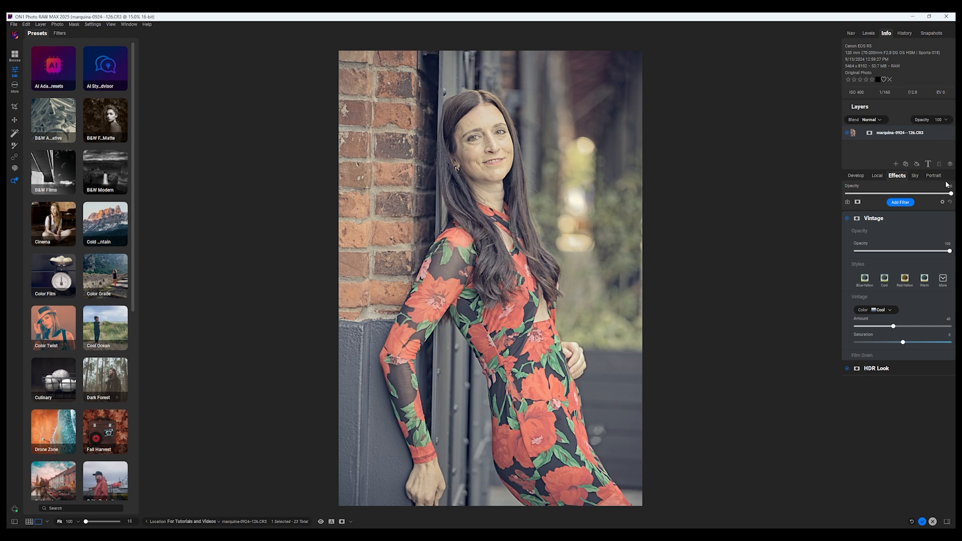
click(950, 203)
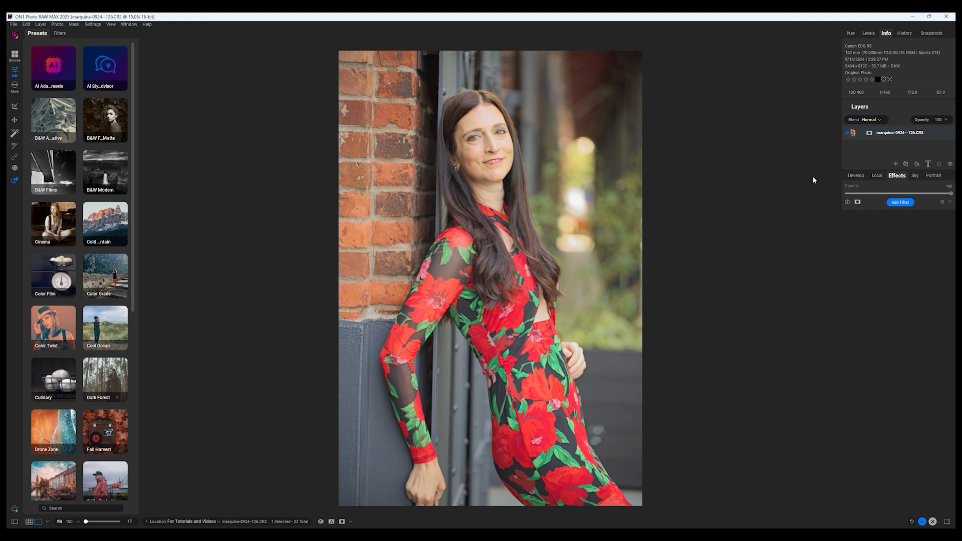
Add a local adjustment to the photo, check the Masking, Text and Blending properties, and dismiss them
click(878, 178)
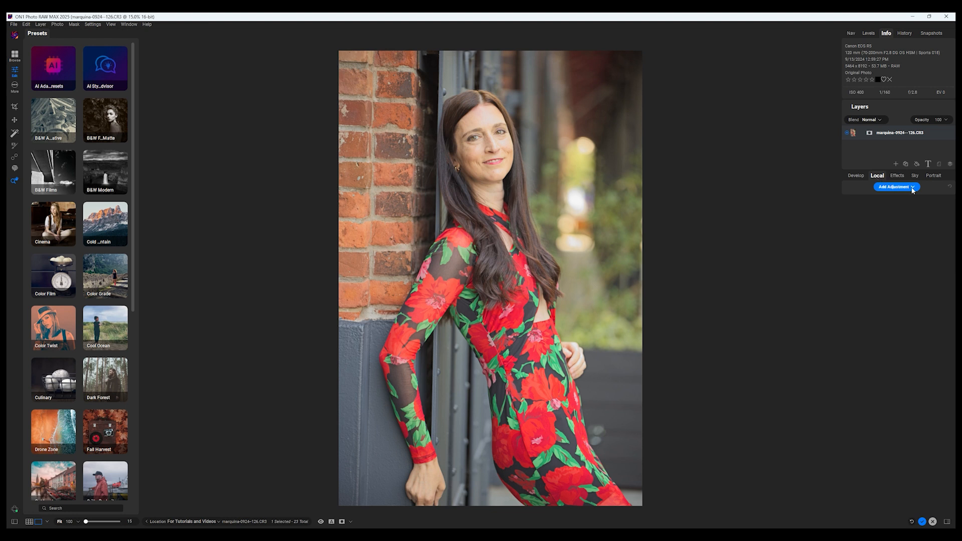
click(897, 187)
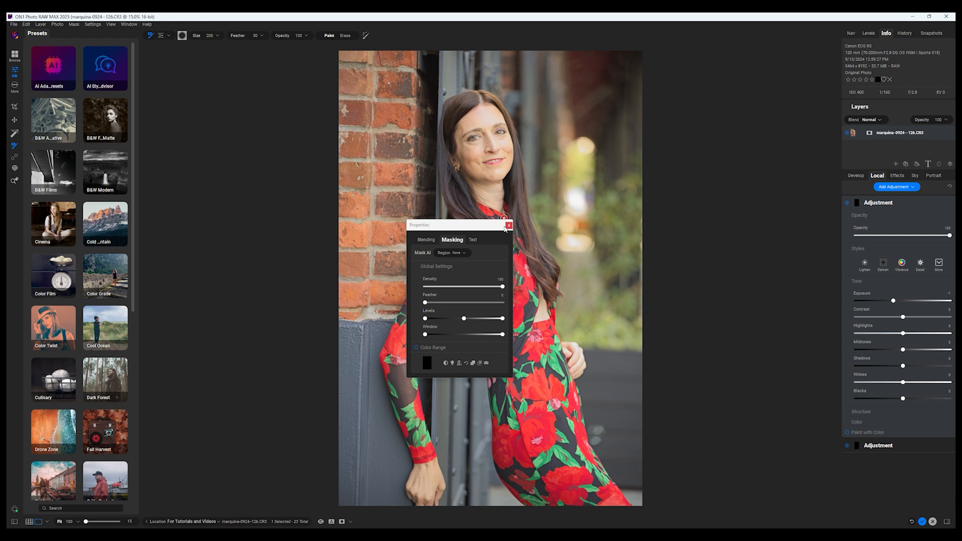
click(471, 241)
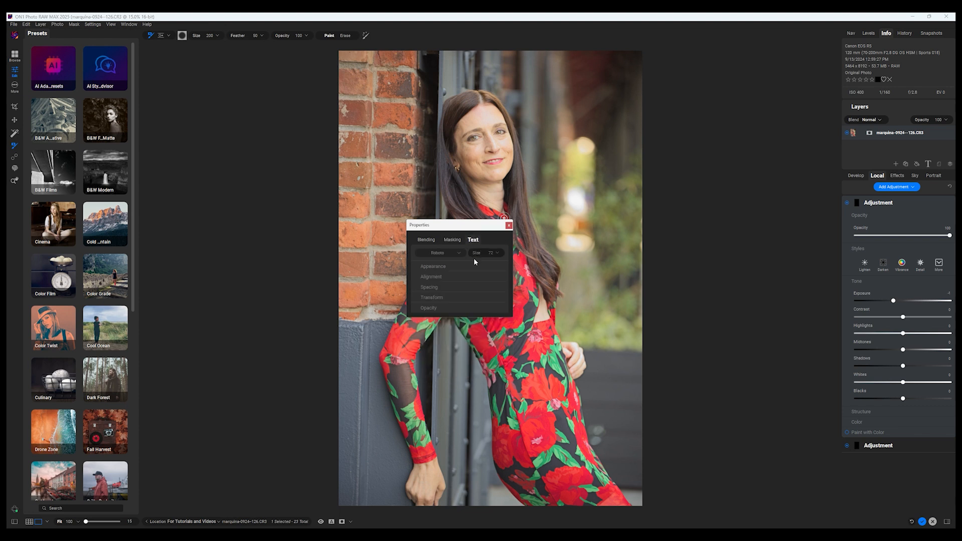
click(426, 240)
click(509, 225)
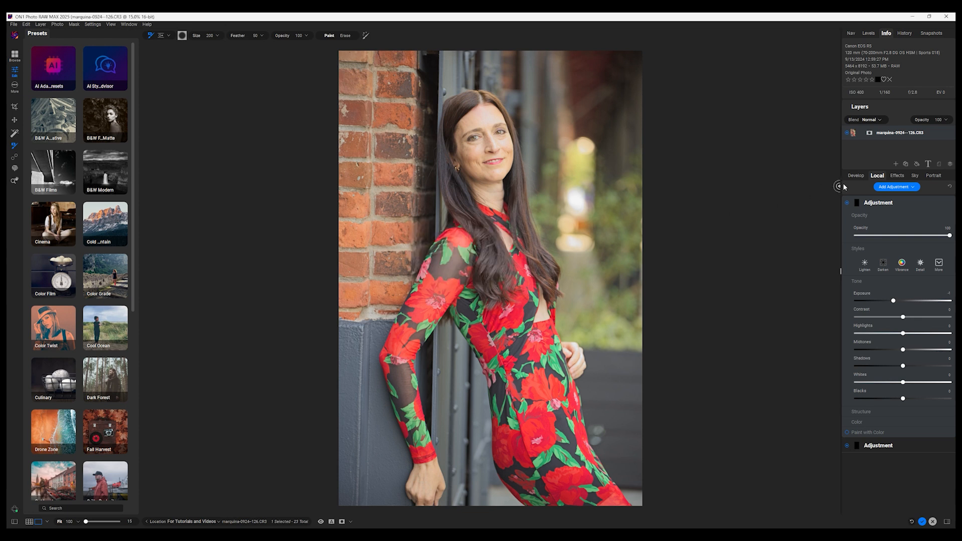
Lower the photo's Highlights to about -71 in Develop and slightly fine-tune the white balance and Structure
click(856, 176)
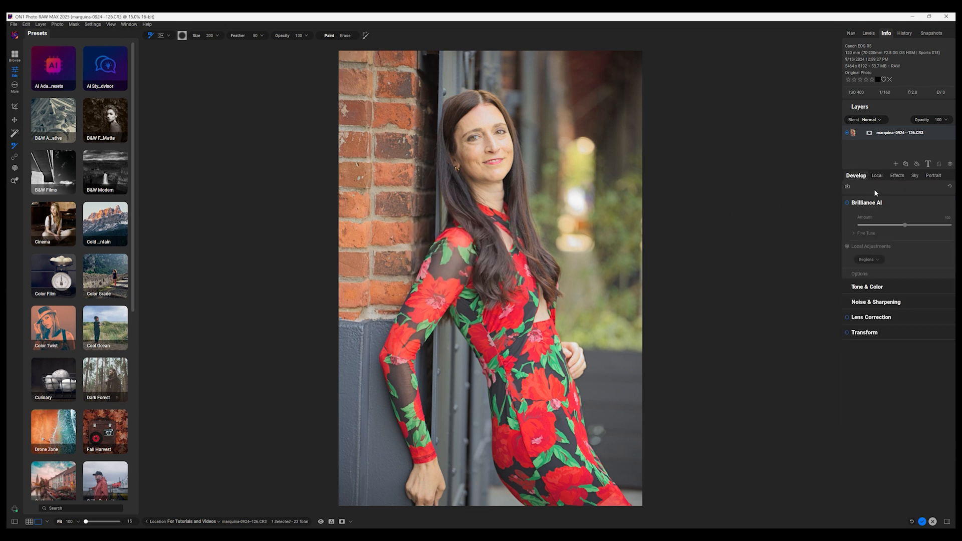
click(861, 288)
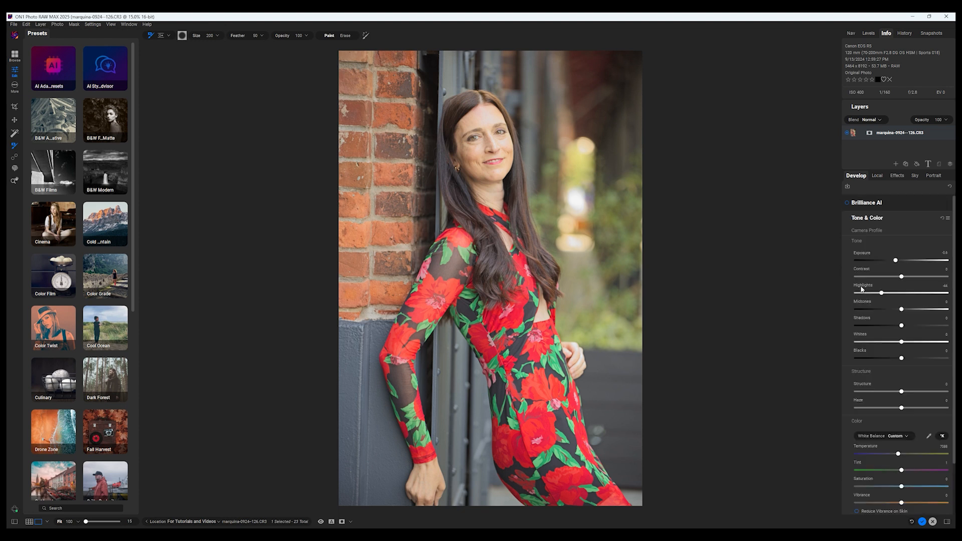
drag(889, 293, 869, 296)
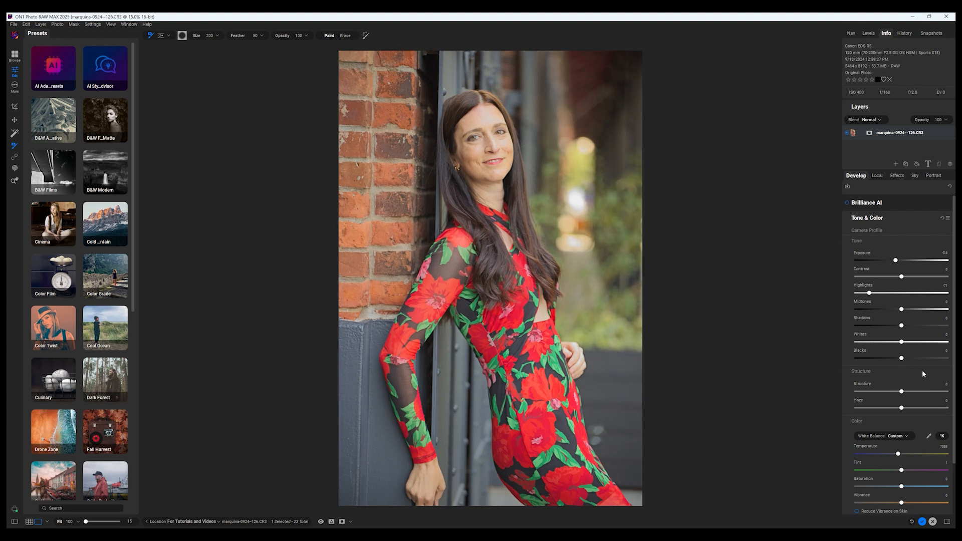
mouse_move(902, 453)
mouse_down()
mouse_move(909, 474)
mouse_move(899, 458)
mouse_up()
drag(902, 391, 906, 392)
Add a Color Enhancer filter in Effects with its mask set to All, after previewing the People mask
click(928, 177)
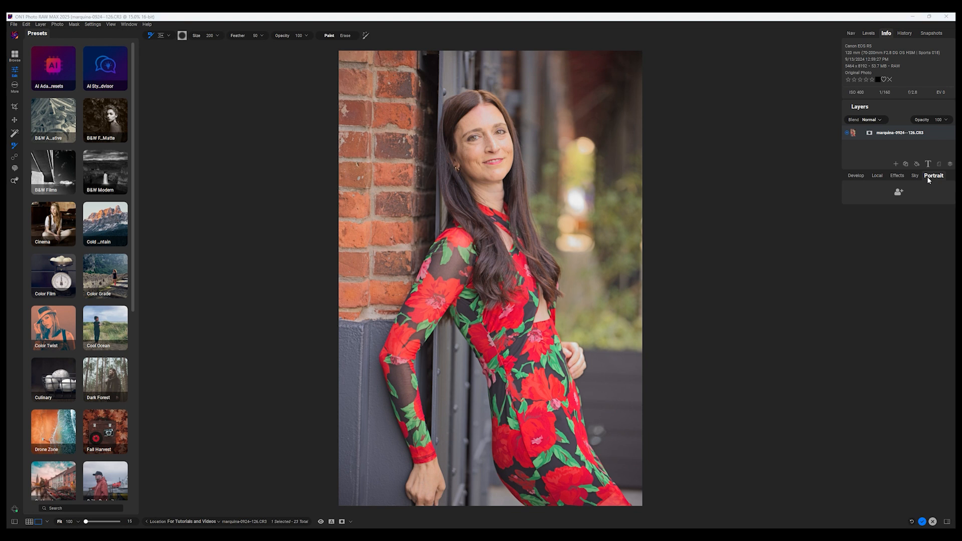
click(897, 176)
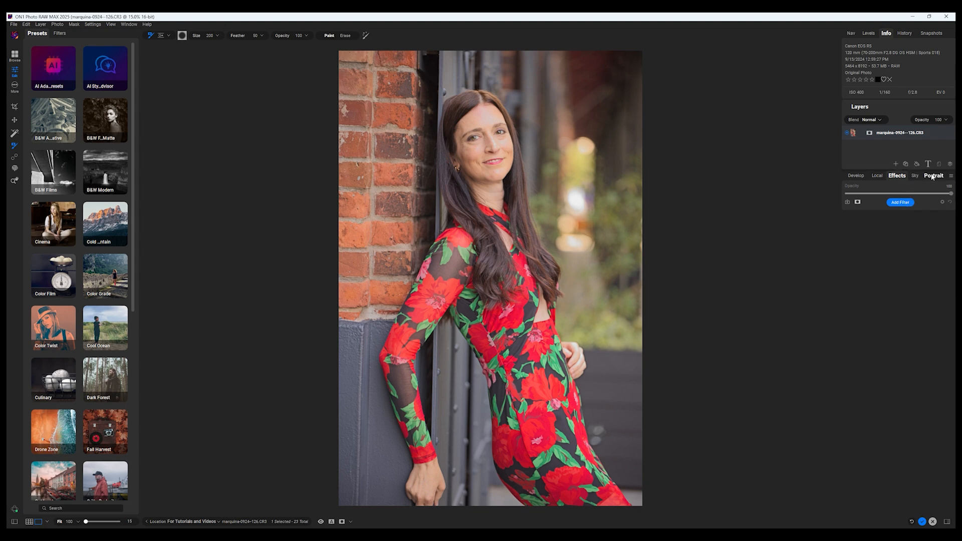
click(900, 202)
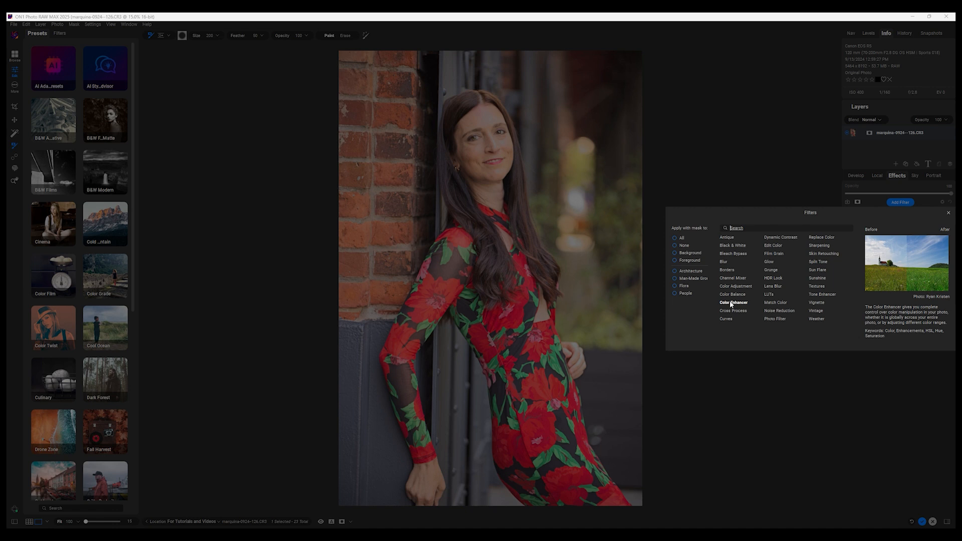
click(683, 294)
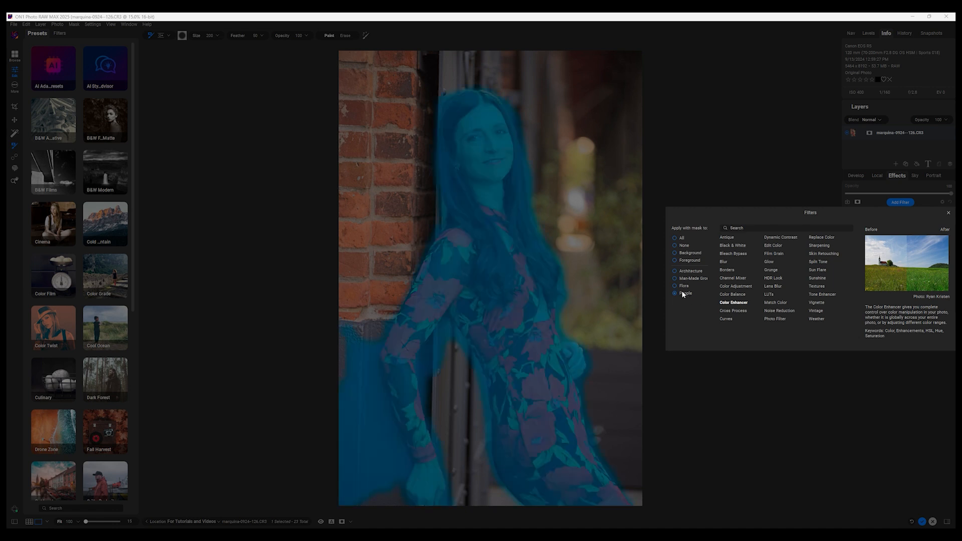
click(680, 238)
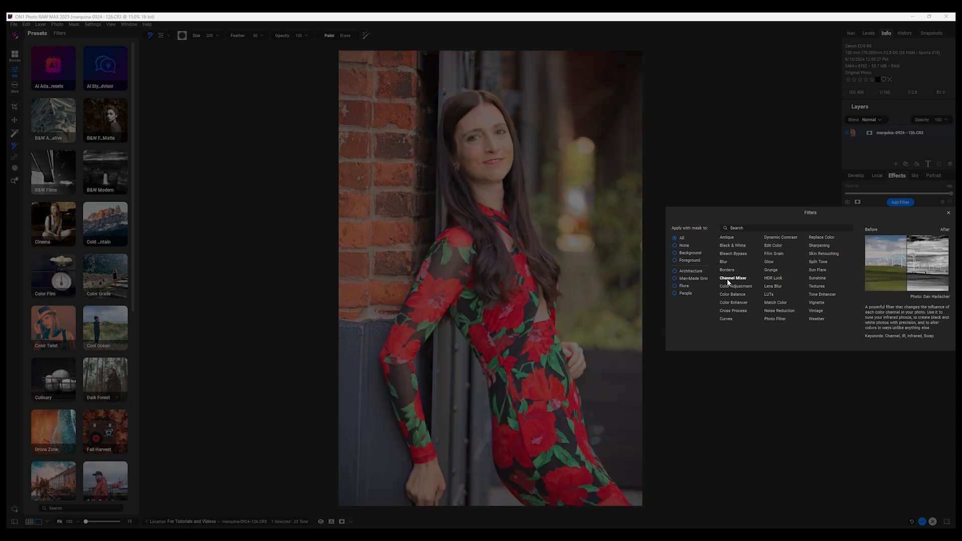
click(733, 302)
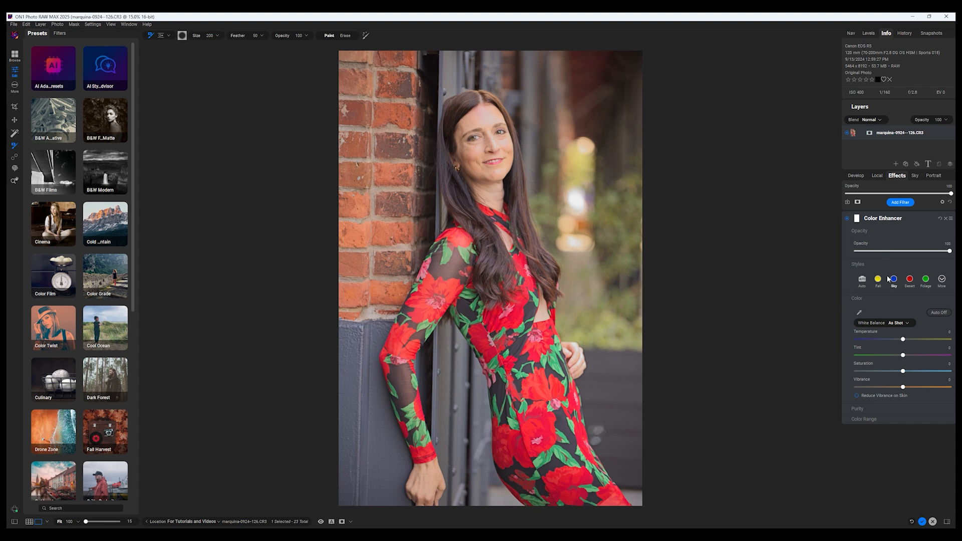
Try the Increase Color style on the Color Enhancer filter and lower the filter's opacity to about 43
scroll(553, 253, up, 5)
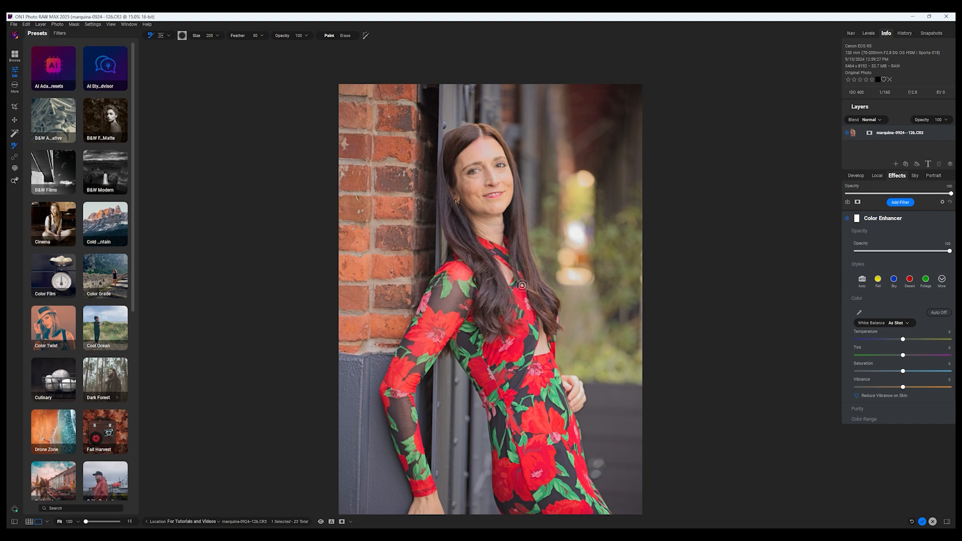
scroll(499, 350, down, 1)
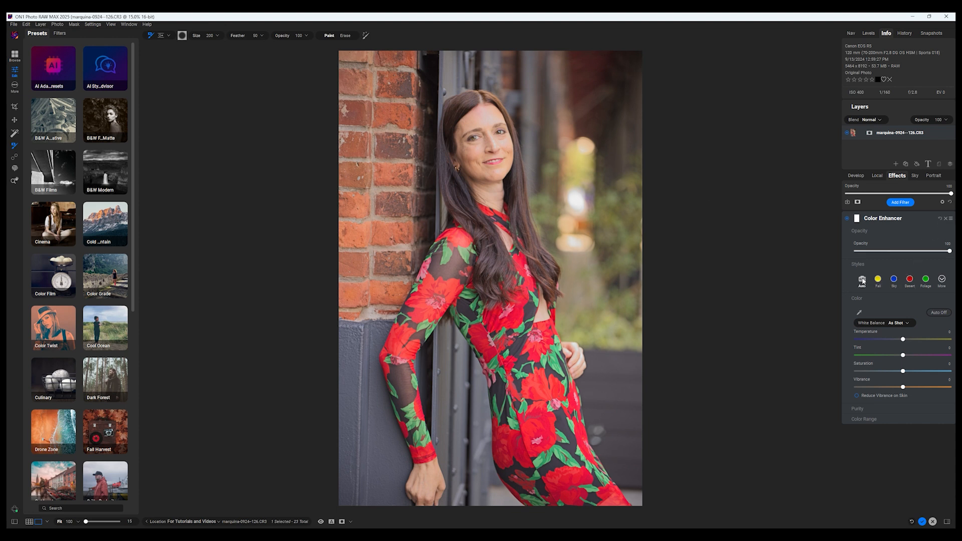
click(942, 279)
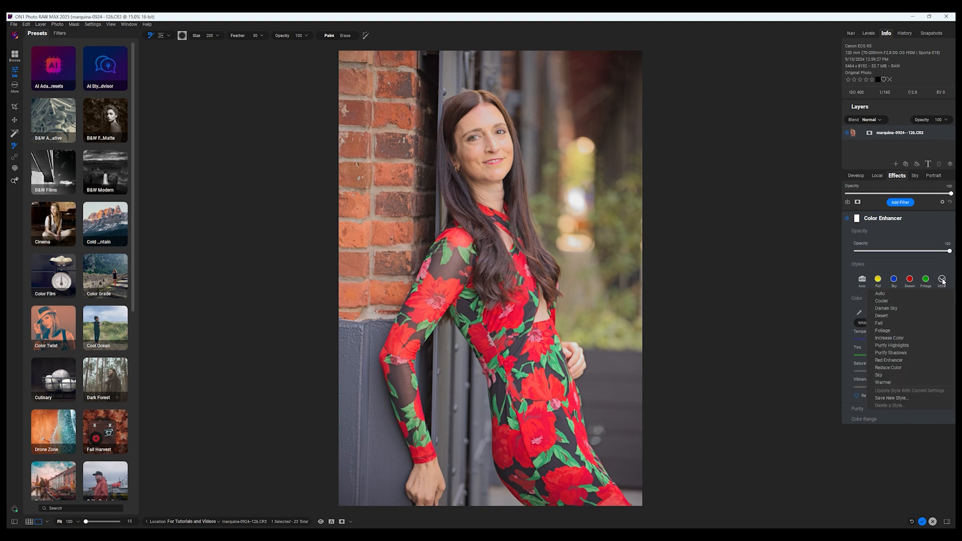
click(907, 337)
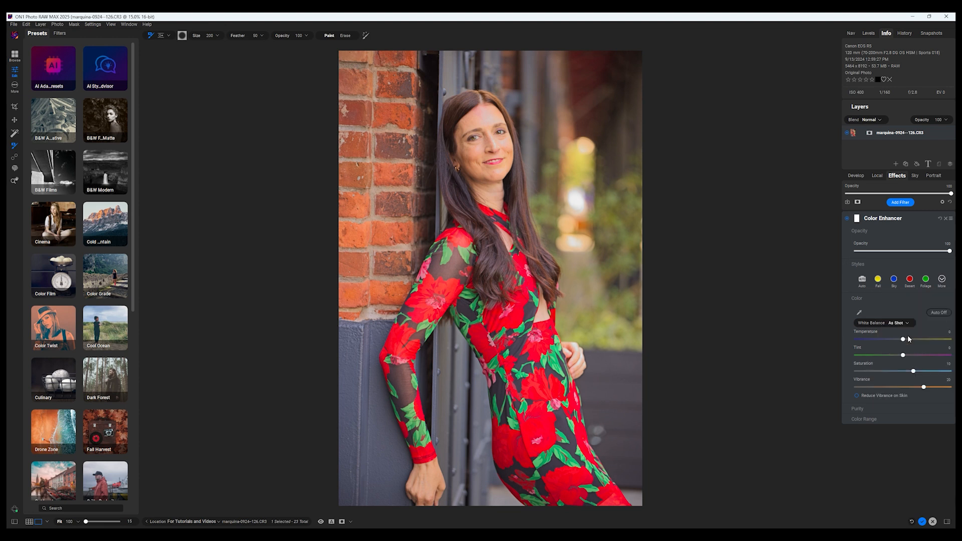
drag(950, 250, 899, 265)
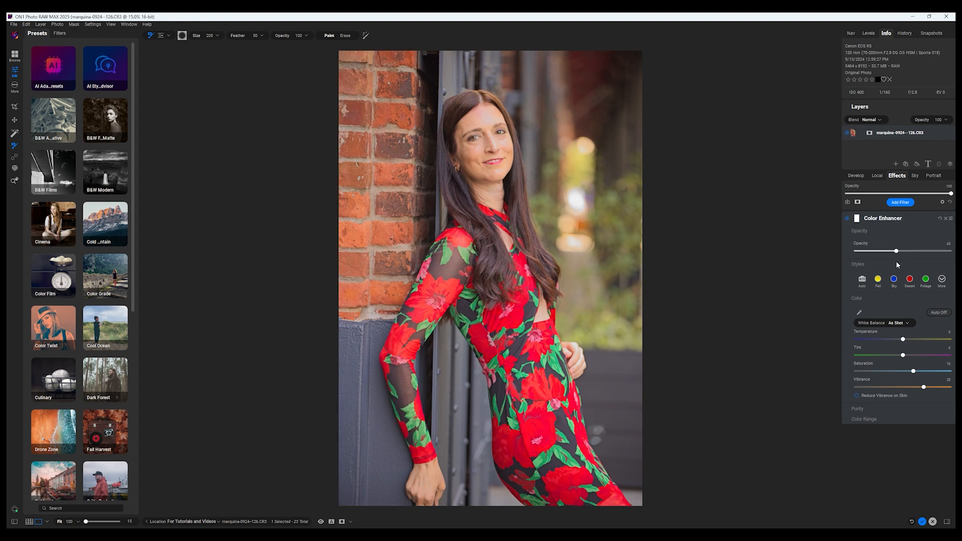
Add a Photo Filter, preview its ND Grad, Warm Cool and Center styles, and reset all Effects filters
click(902, 203)
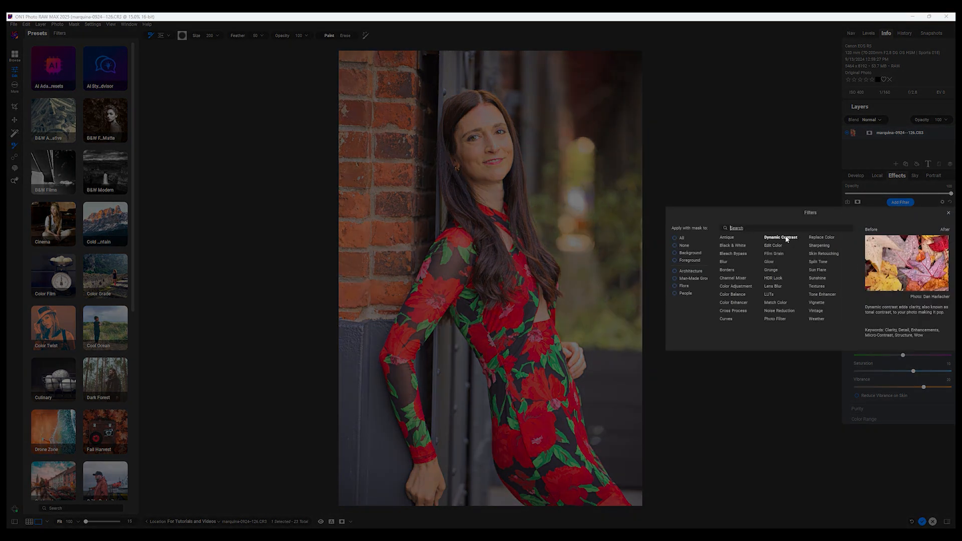
click(774, 319)
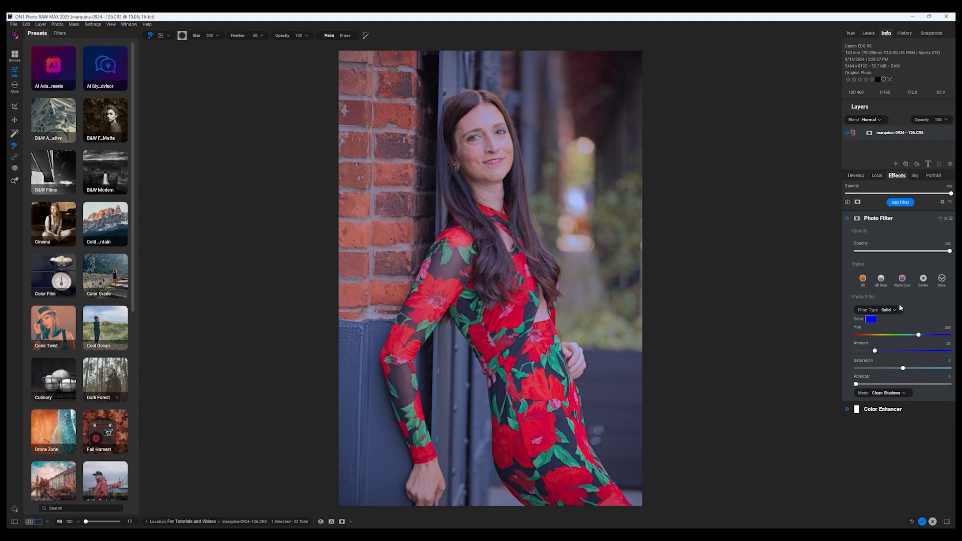
click(882, 281)
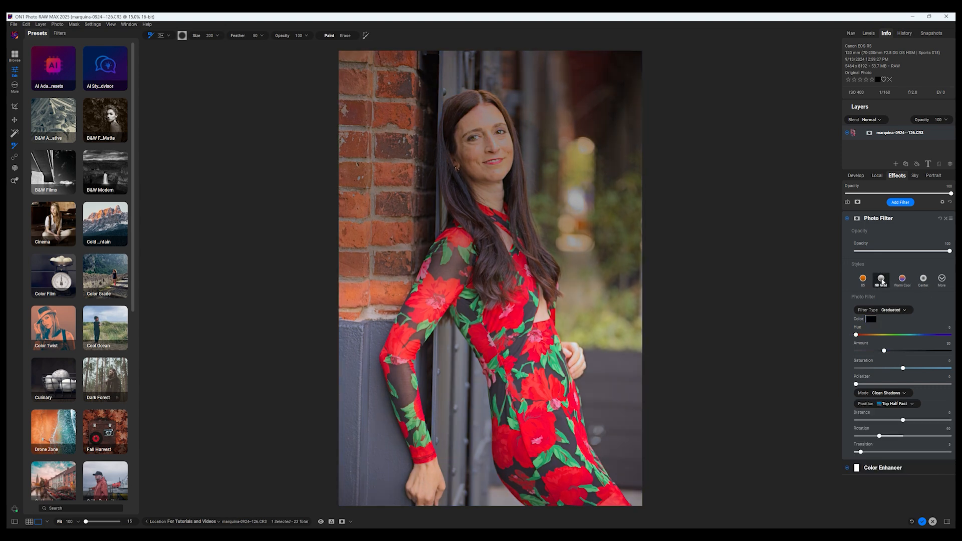
click(902, 279)
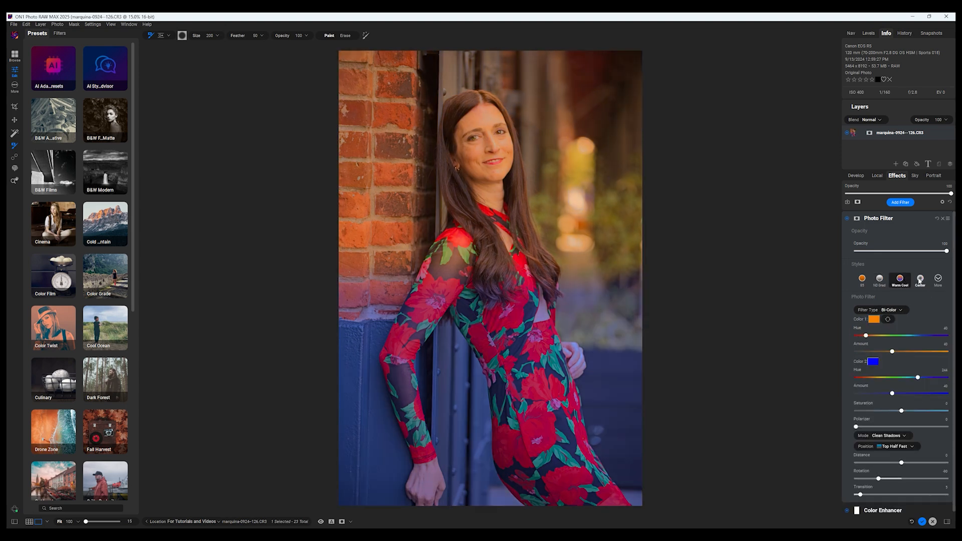
click(919, 279)
click(938, 279)
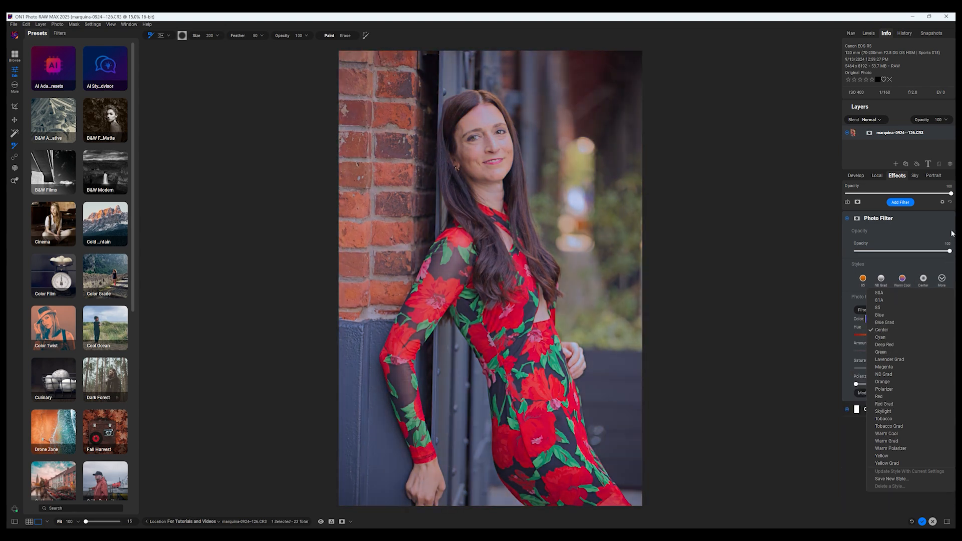
click(949, 203)
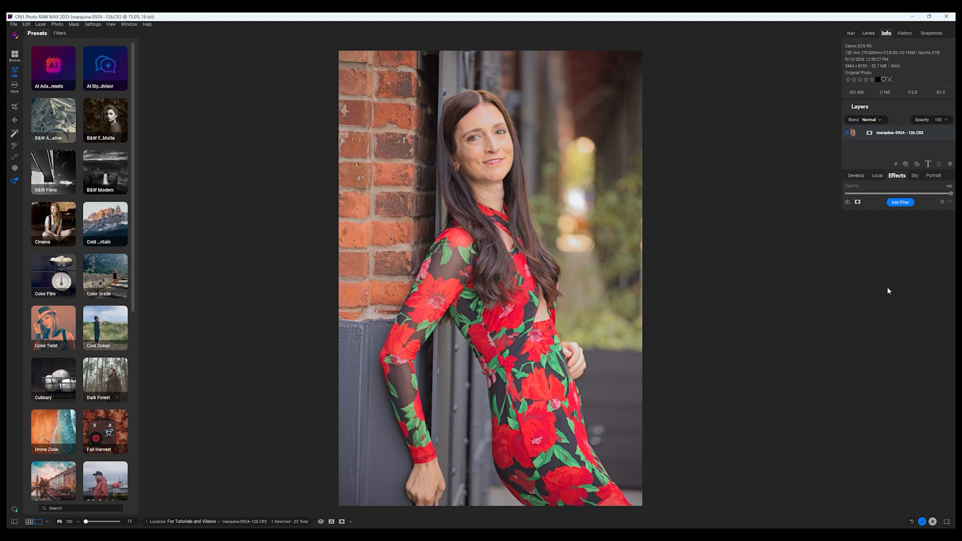
Retouch the face with Portrait AI's Default style and compare it off and on at close range
click(931, 176)
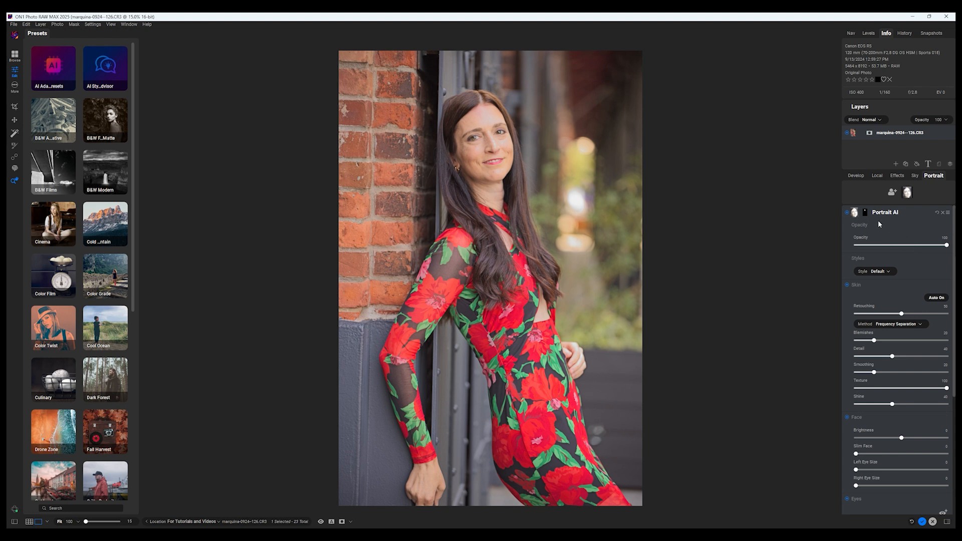
click(847, 213)
click(847, 213)
drag(87, 522, 87, 525)
drag(500, 368, 504, 457)
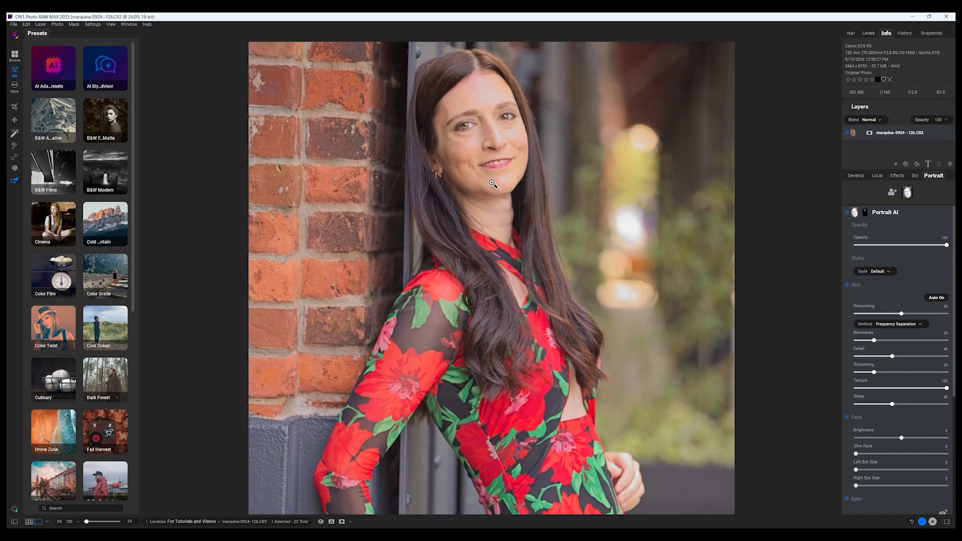
drag(88, 525, 90, 524)
drag(461, 260, 482, 502)
drag(543, 115, 540, 153)
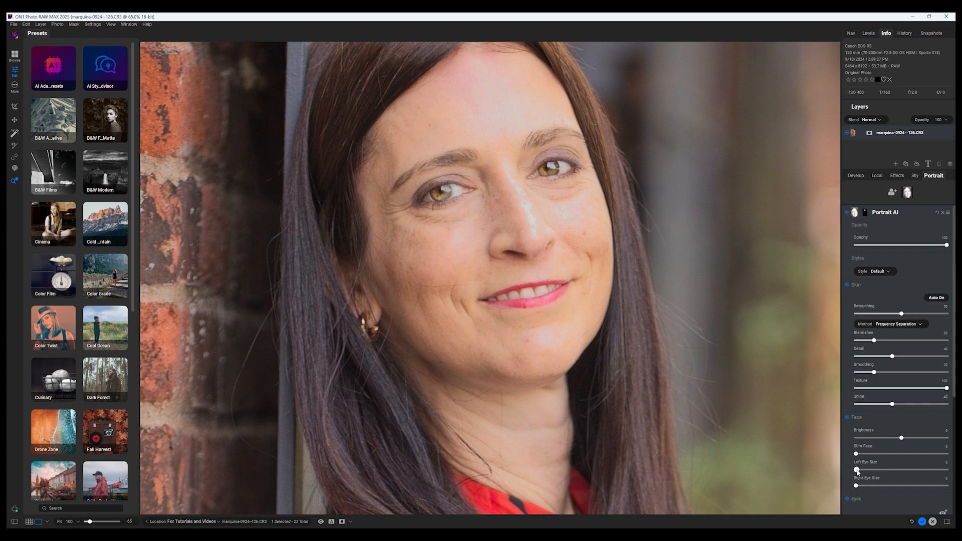
Raise Portrait AI's Right Eye Size to about 28 and skin Smoothing to 50
drag(856, 471, 886, 483)
mouse_move(891, 483)
mouse_down()
mouse_move(874, 483)
mouse_move(946, 486)
mouse_move(866, 486)
mouse_move(882, 485)
mouse_up()
drag(875, 372, 902, 374)
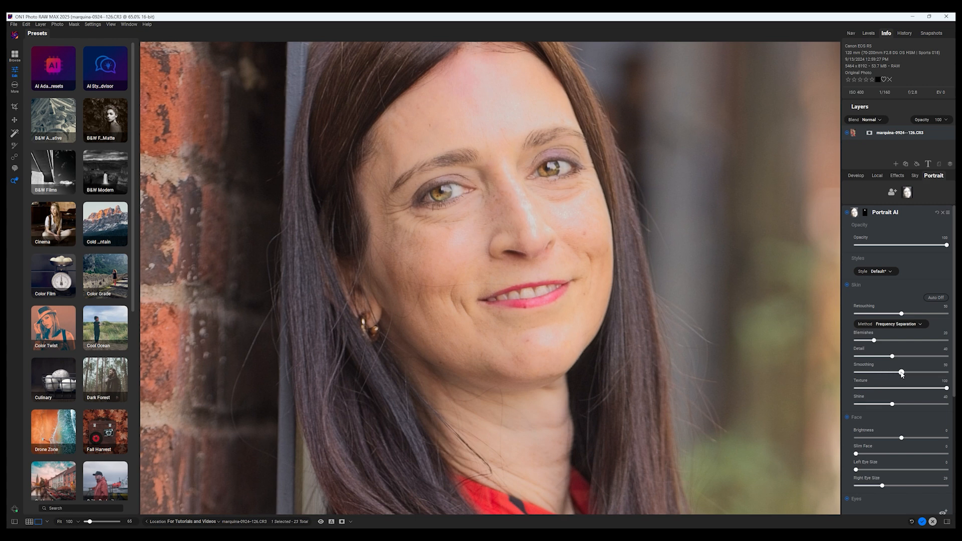
scroll(899, 414, down, 8)
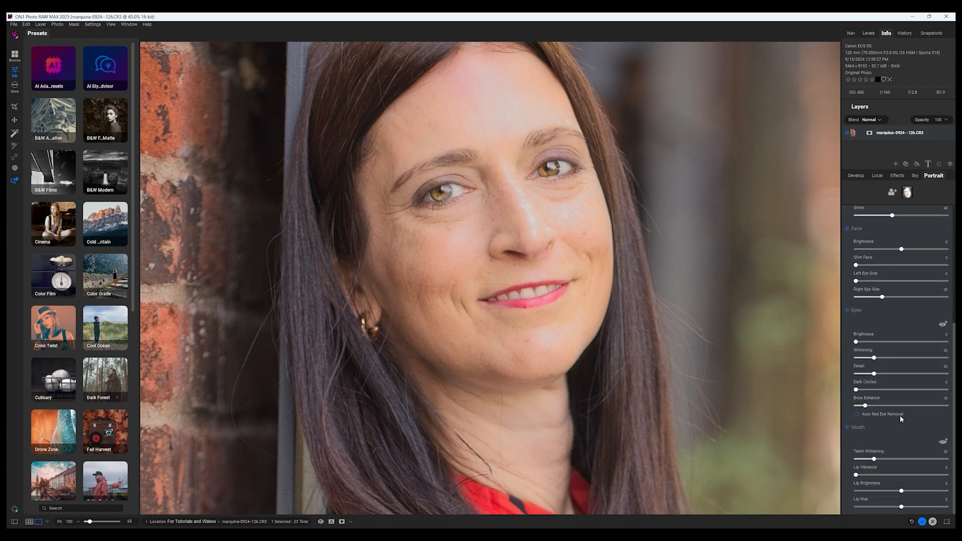
Preview Tack Sharp AI in Develop's Noise & Sharpening, with the comparison divider moved to the hair beside the face
click(856, 176)
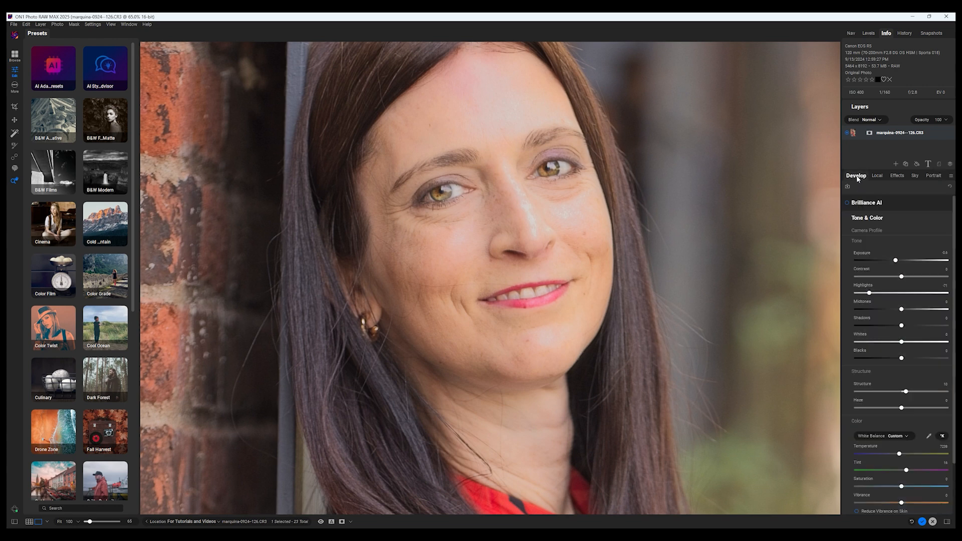
scroll(889, 348, down, 3)
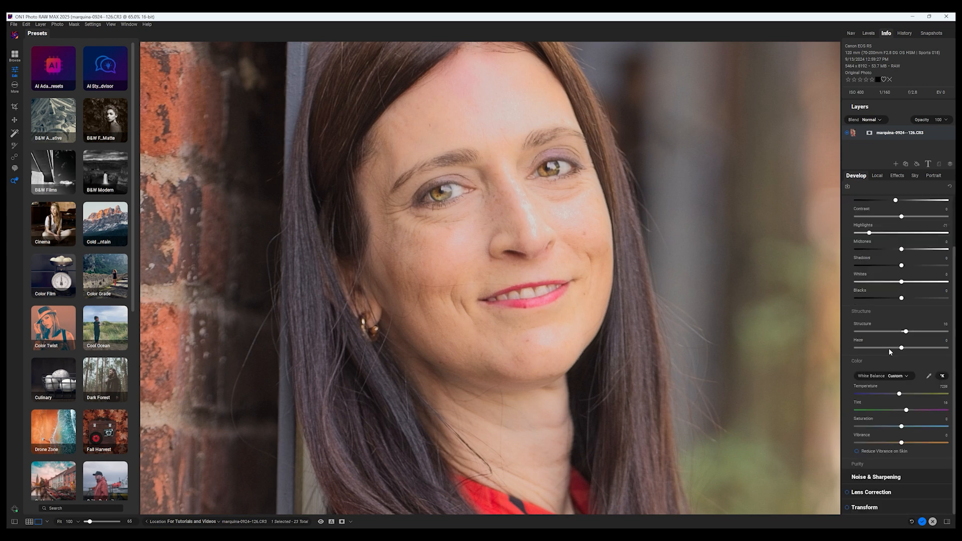
click(880, 477)
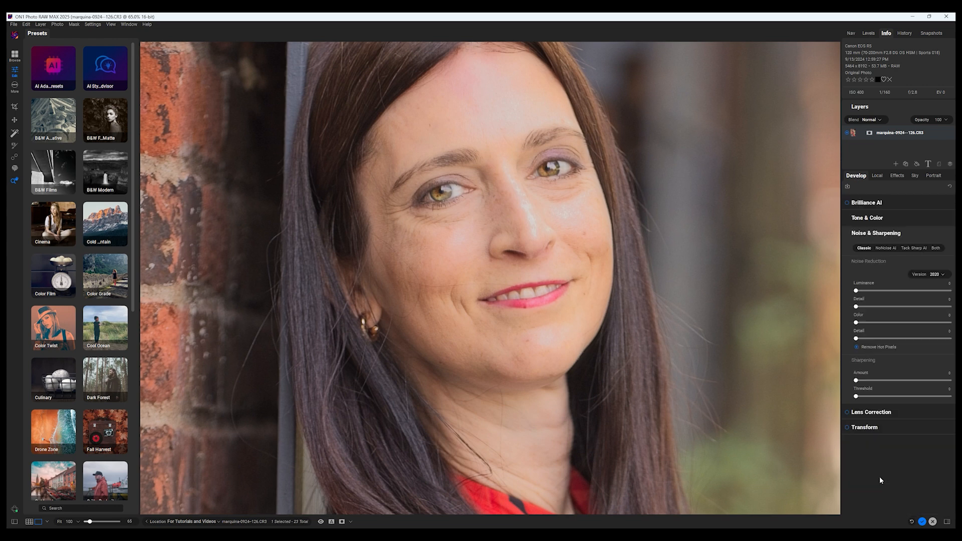
click(914, 248)
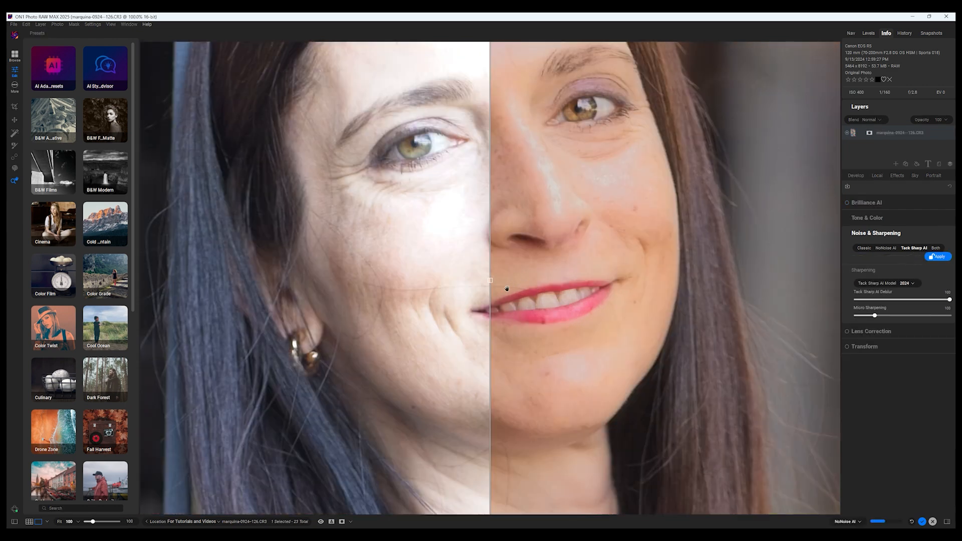
drag(490, 282, 294, 293)
Test low and high Tack Sharp AI Deblur and Micro Sharpening amounts, and reset Noise & Sharpening
click(895, 300)
drag(894, 300, 845, 307)
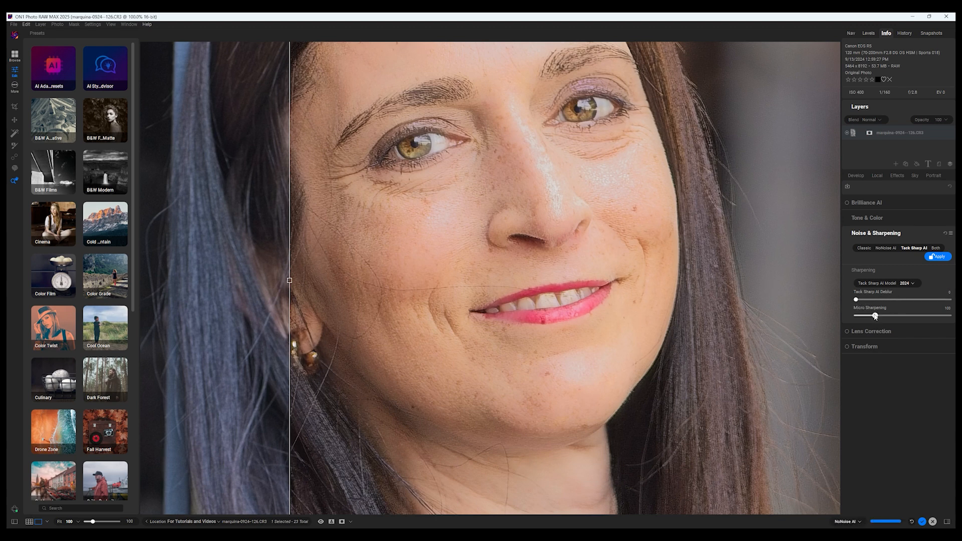
drag(877, 318, 847, 321)
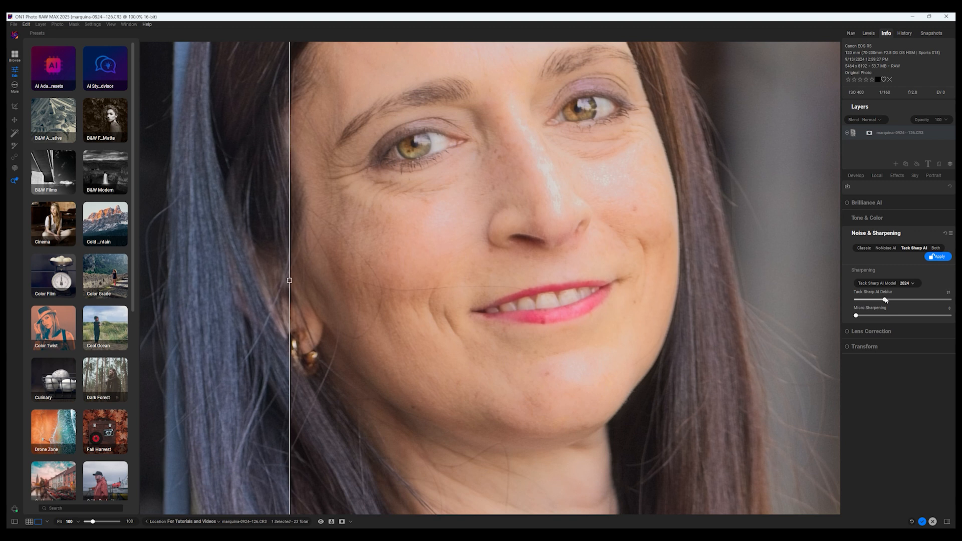
drag(886, 299, 942, 300)
drag(858, 318, 881, 317)
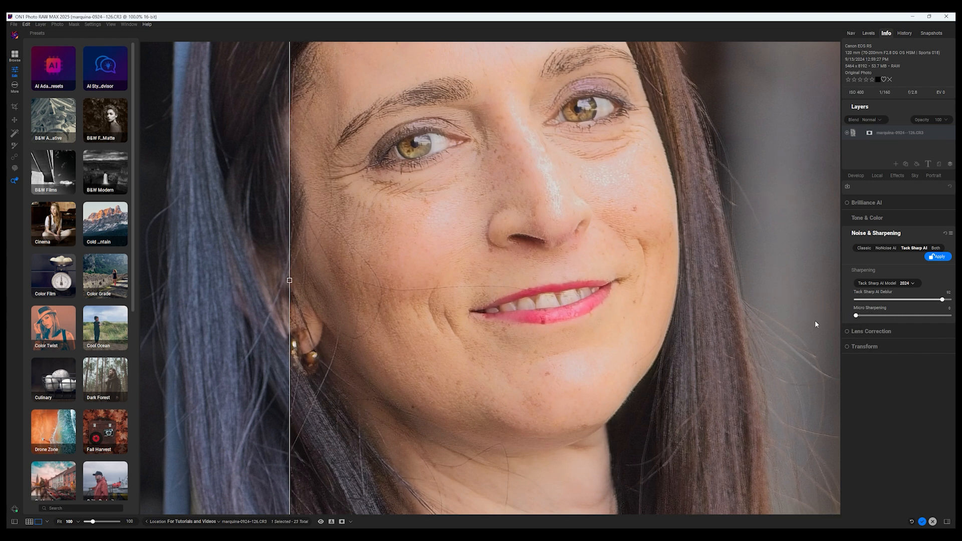
drag(940, 299, 849, 307)
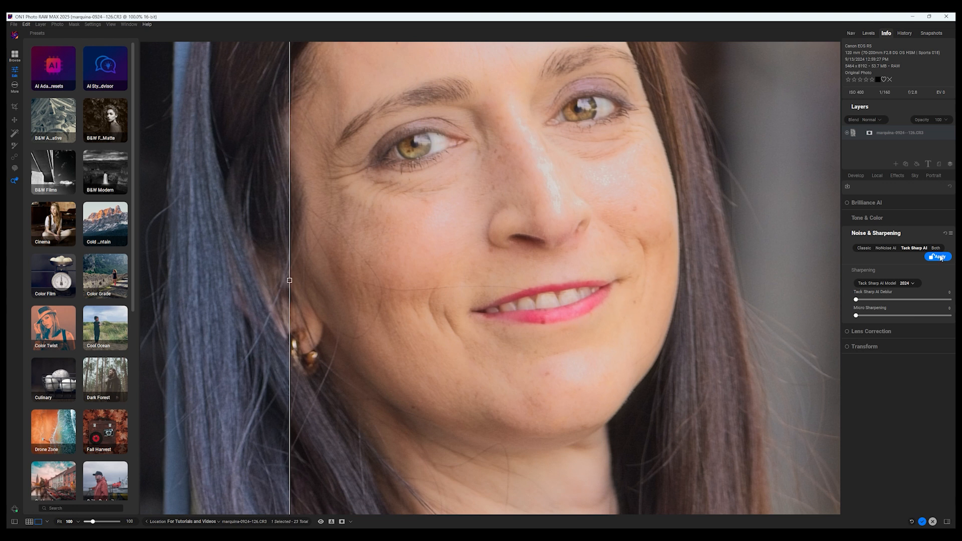
click(946, 233)
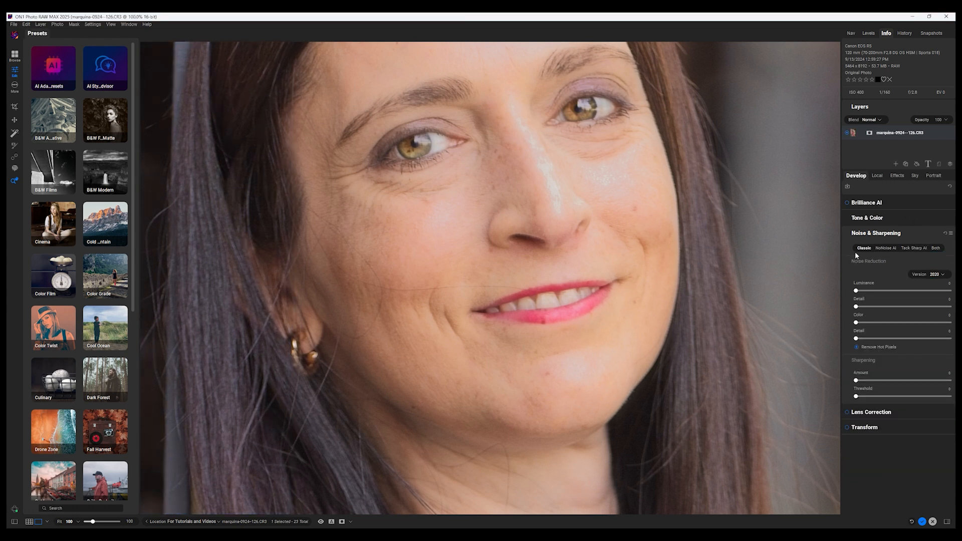
Review the Portrait AI skin and face settings, and return to the Develop adjustments
click(932, 176)
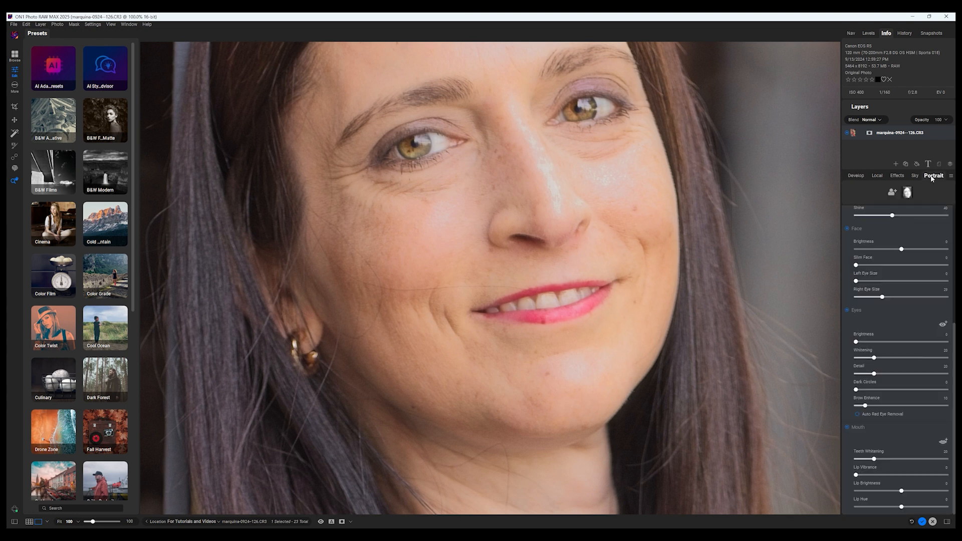
scroll(900, 360, up, 5)
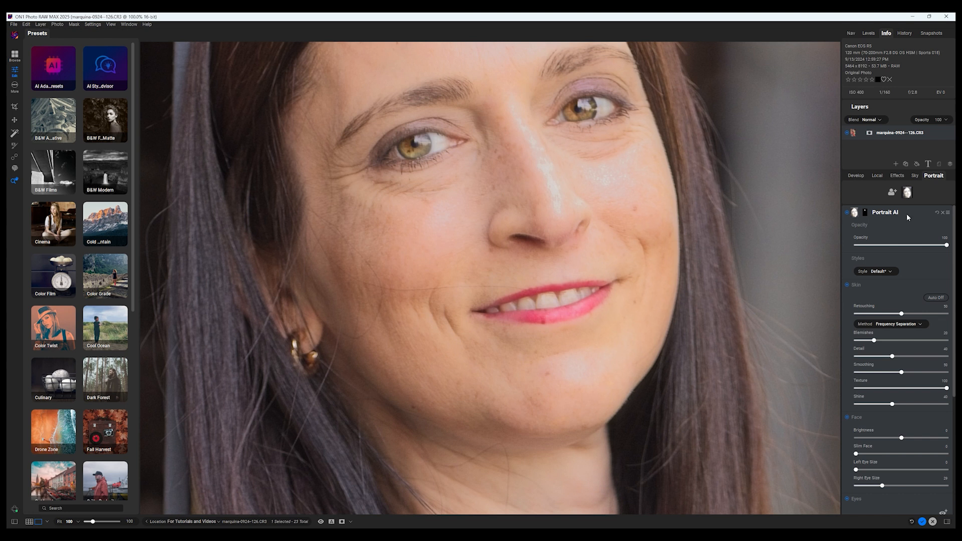
click(857, 177)
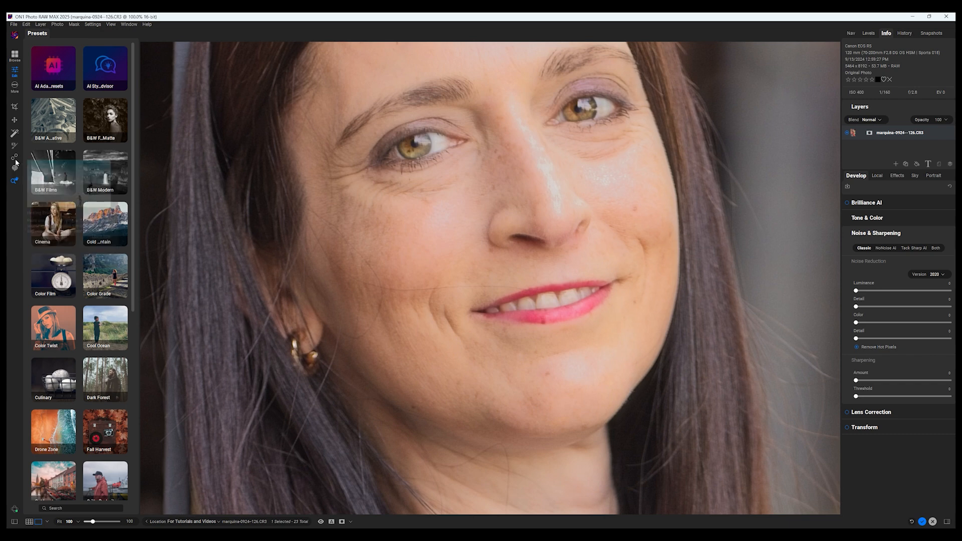
Heal the stray hair across the cheek and along the temple with a smaller retouch brush, sampling clean cheek skin
click(15, 158)
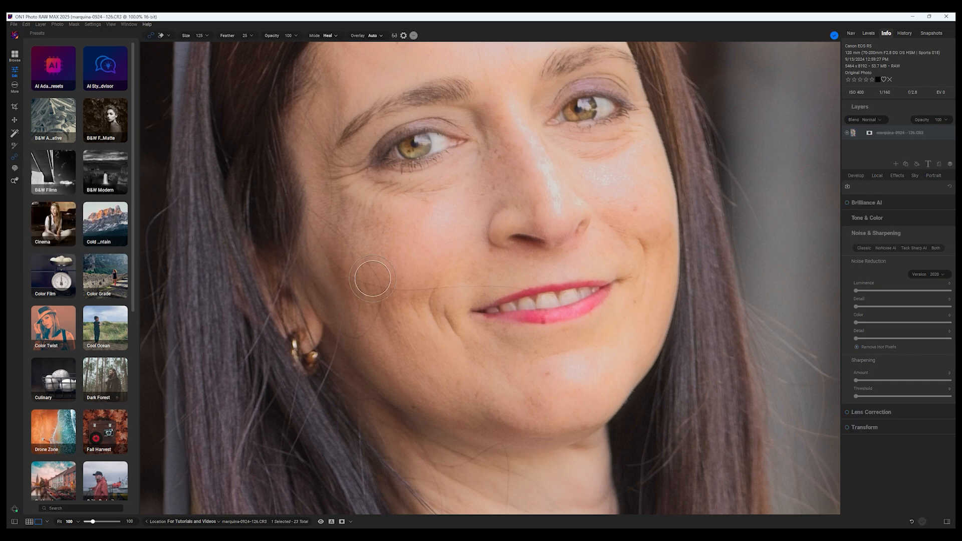
scroll(412, 264, down, 3)
scroll(414, 265, up, 2)
scroll(413, 265, up, 1)
drag(205, 45, 192, 45)
drag(484, 287, 381, 290)
drag(381, 286, 307, 207)
mouse_move(308, 119)
mouse_down()
mouse_move(331, 196)
mouse_move(307, 261)
mouse_up()
mouse_move(280, 132)
mouse_down()
mouse_move(403, 208)
mouse_move(401, 233)
mouse_up()
Set the retouch brush size to 20 and heal the stray hair from temple to cheek, sampling nearby skin
click(207, 37)
drag(195, 46, 198, 46)
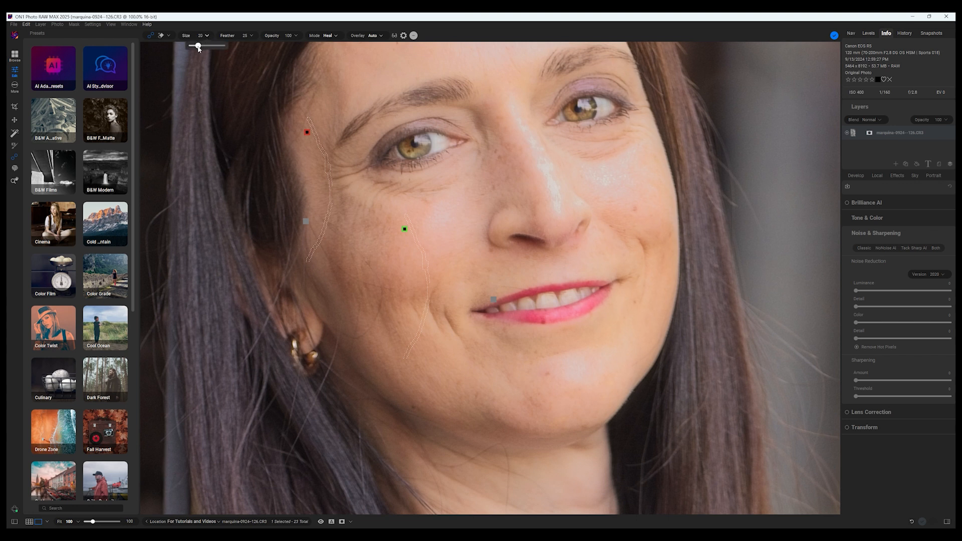
click(311, 233)
mouse_move(311, 233)
mouse_down()
mouse_move(338, 266)
mouse_move(390, 288)
mouse_up()
drag(241, 263, 410, 245)
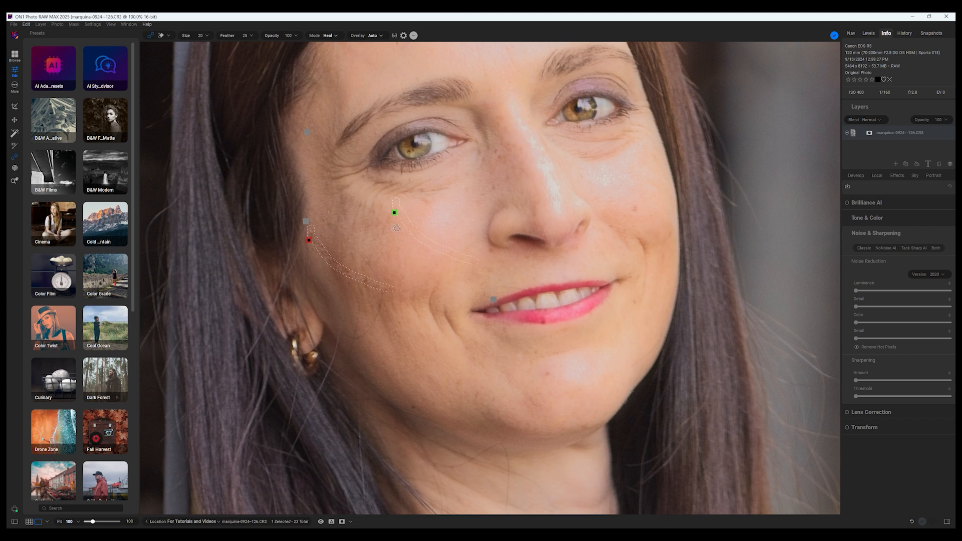
Heal the remaining spots on the same cheek and reposition their sample sources on cleaner skin
click(306, 222)
click(318, 247)
drag(421, 239, 386, 383)
click(361, 208)
drag(361, 208, 349, 282)
drag(338, 240, 414, 245)
Move the sample source of the temple retouch to the cheek on the other side of the face
click(306, 132)
mouse_move(403, 229)
mouse_down()
mouse_move(389, 231)
mouse_move(394, 251)
mouse_move(461, 232)
mouse_up()
mouse_move(590, 208)
mouse_down()
mouse_move(647, 193)
mouse_move(629, 195)
mouse_move(604, 159)
mouse_move(611, 183)
mouse_up()
Check the available retouch modes and overlay options, keeping Heal and Auto
click(335, 36)
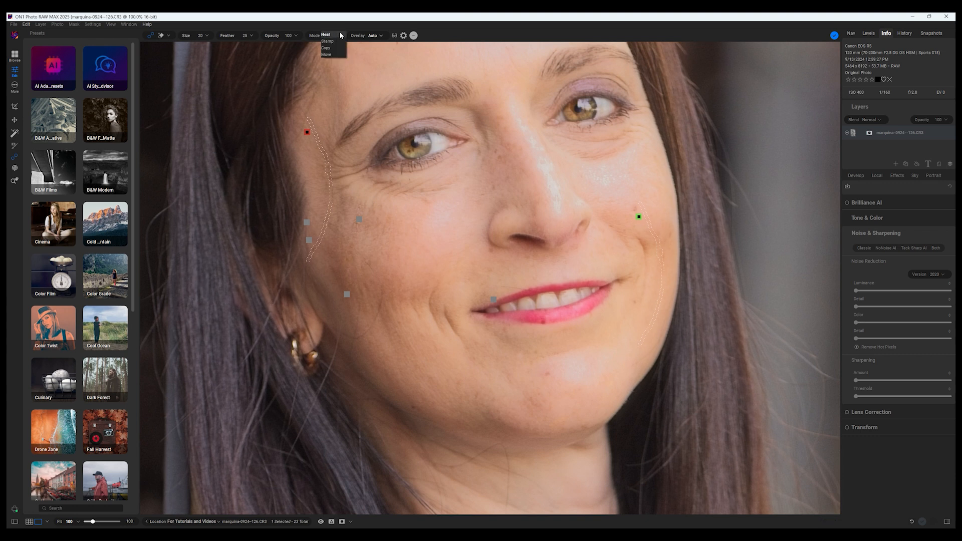
click(365, 37)
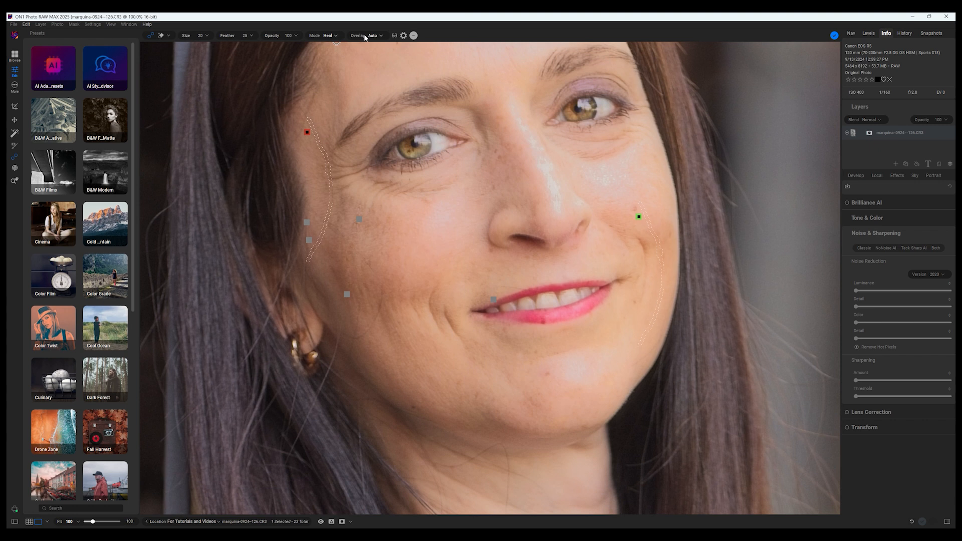
click(375, 36)
click(379, 37)
Heal the upper cheek beside the hairline and move the sample source to the lower cheek near the jaw
drag(372, 268, 312, 210)
mouse_move(275, 235)
mouse_down()
mouse_move(438, 233)
mouse_move(456, 223)
mouse_move(447, 211)
mouse_move(439, 245)
mouse_up()
mouse_move(466, 369)
mouse_down()
mouse_move(454, 382)
mouse_move(444, 373)
mouse_move(440, 385)
mouse_up()
drag(440, 386, 401, 376)
Heal the shiny highlight along the nose and finish the retouching
scroll(555, 214, up, 2)
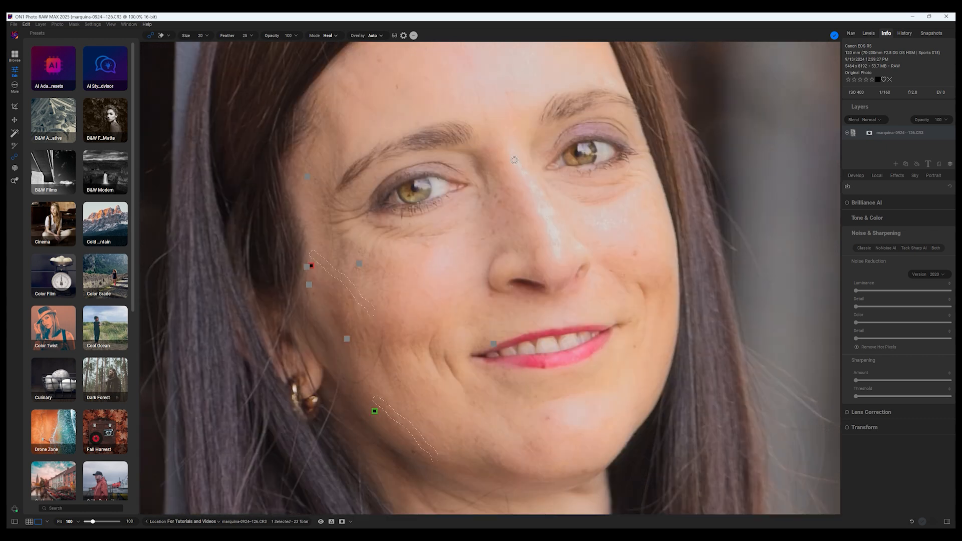
mouse_move(512, 152)
mouse_down()
mouse_move(544, 199)
mouse_move(556, 256)
mouse_move(543, 204)
mouse_up()
click(562, 257)
click(856, 175)
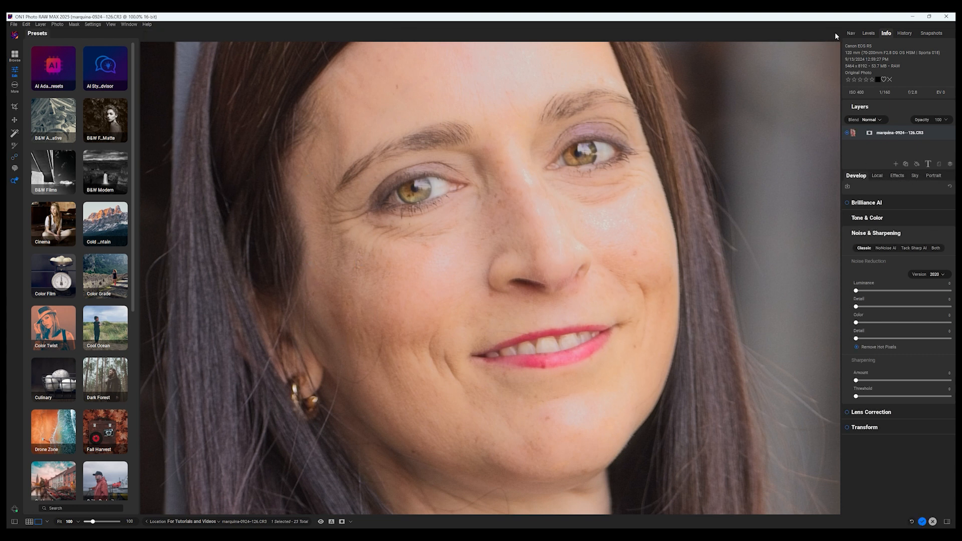
Open the Portrait AI settings and raise the skin shine reduction to about 58
click(932, 176)
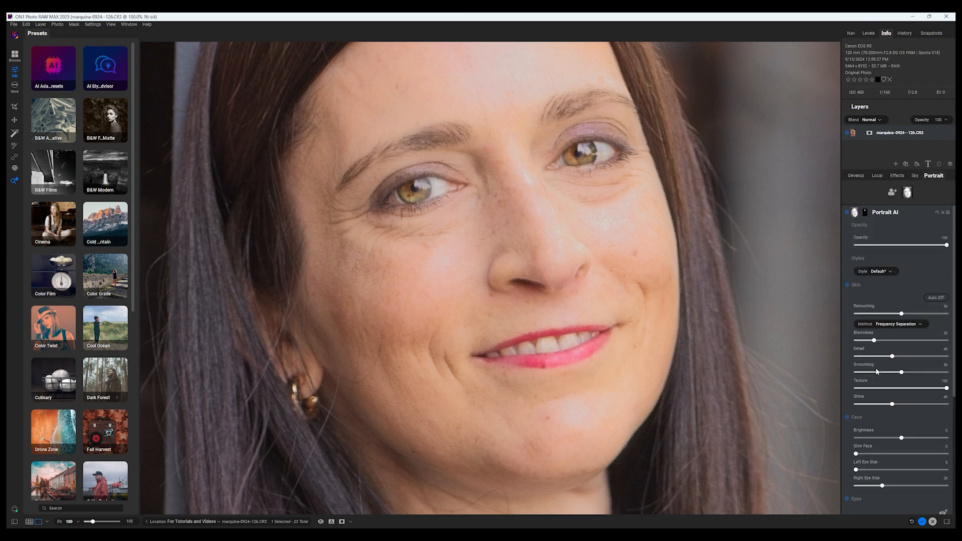
drag(894, 407, 947, 404)
drag(954, 402, 909, 406)
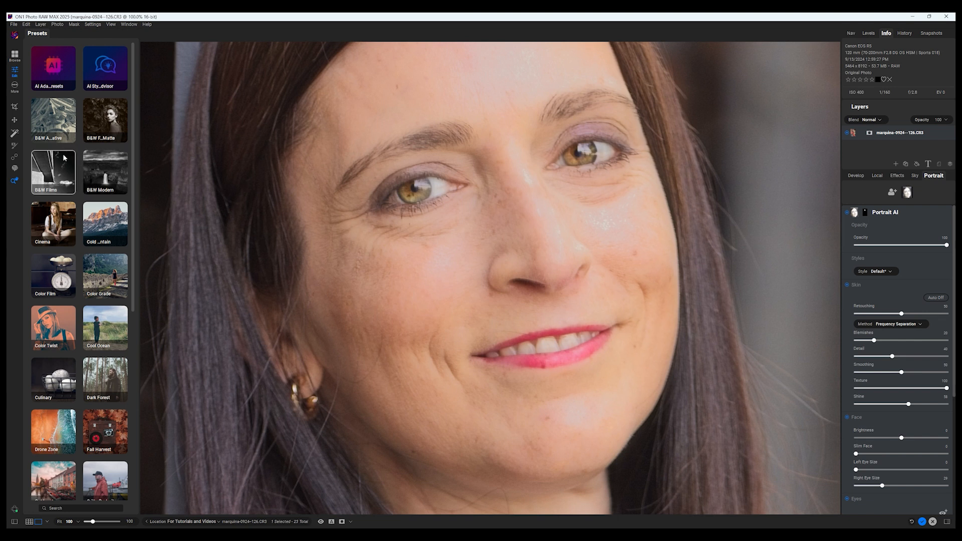
Resume retouching, adjust the brush size, heal the shiny patch on the cheek under the eye, and sample from the lower face
click(15, 156)
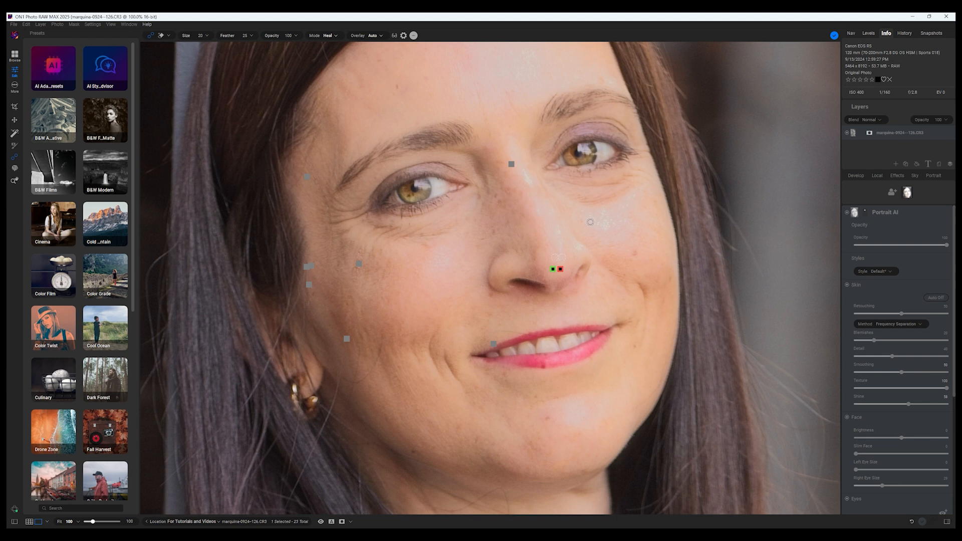
click(207, 36)
drag(202, 47, 206, 47)
mouse_move(598, 222)
mouse_down()
mouse_move(624, 223)
mouse_move(630, 207)
mouse_up()
mouse_move(544, 223)
mouse_down()
mouse_move(639, 288)
mouse_move(615, 385)
mouse_move(555, 406)
mouse_move(592, 387)
mouse_up()
Adjust the retouch opacity and heal along the bridge of the nose toward its tip
click(293, 36)
click(300, 46)
click(529, 179)
mouse_move(531, 179)
mouse_down()
mouse_move(544, 194)
mouse_move(534, 203)
mouse_move(556, 251)
mouse_up()
Readjust the nose retouch opacity, move its sample source to the forehead, finish retouching, and check the face
click(291, 38)
click(292, 46)
drag(490, 182, 489, 84)
click(835, 35)
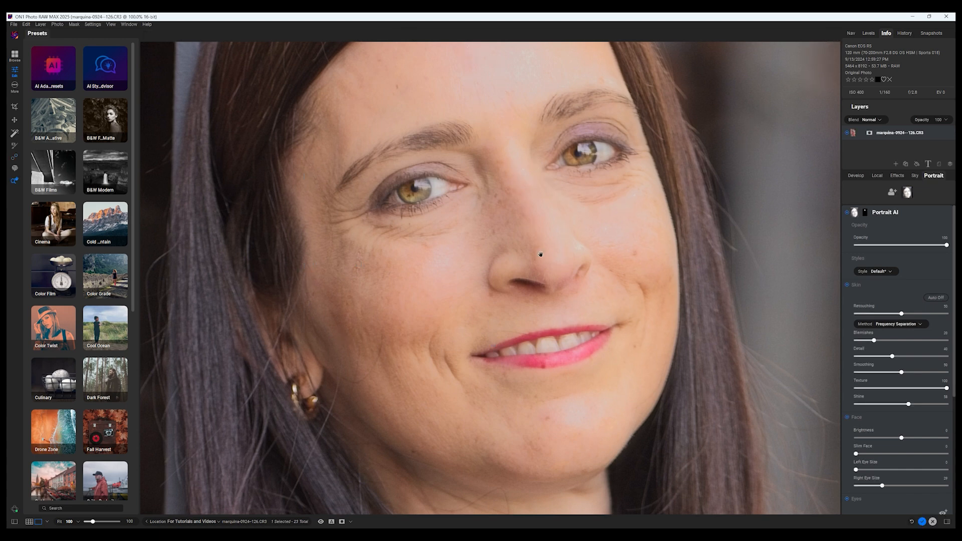
scroll(396, 313, down, 5)
scroll(392, 316, up, 5)
scroll(392, 315, up, 1)
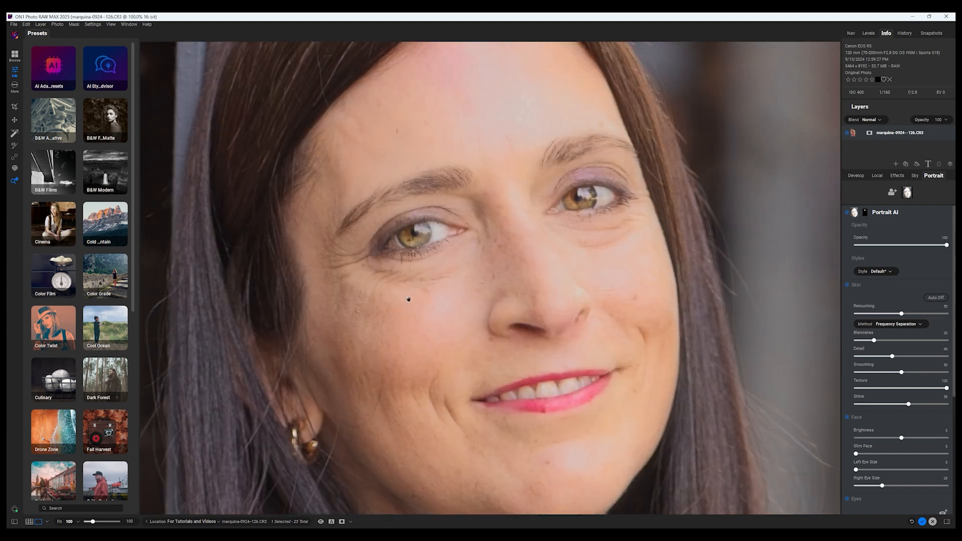
Return to browsing, open the JPG subfolder of the panorama folder, and select all its photos
click(17, 55)
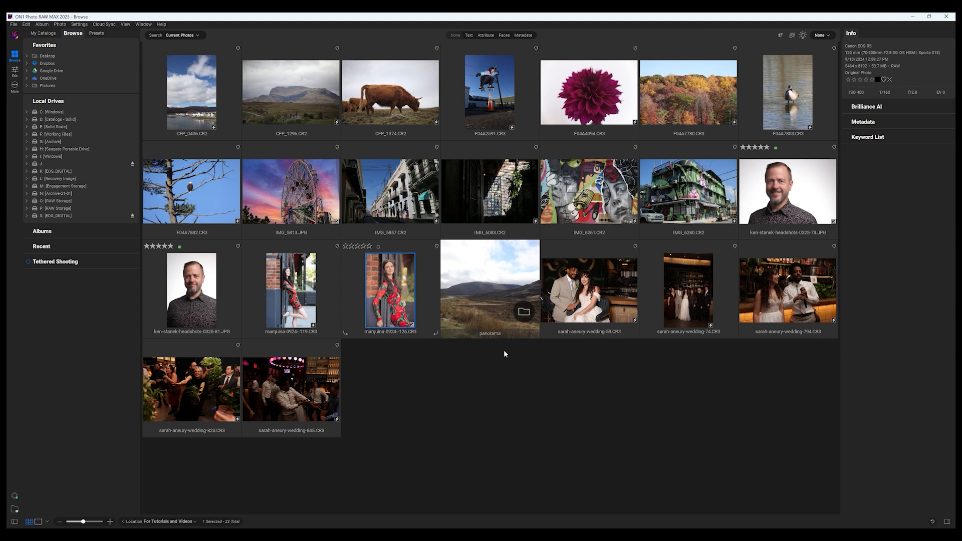
click(488, 300)
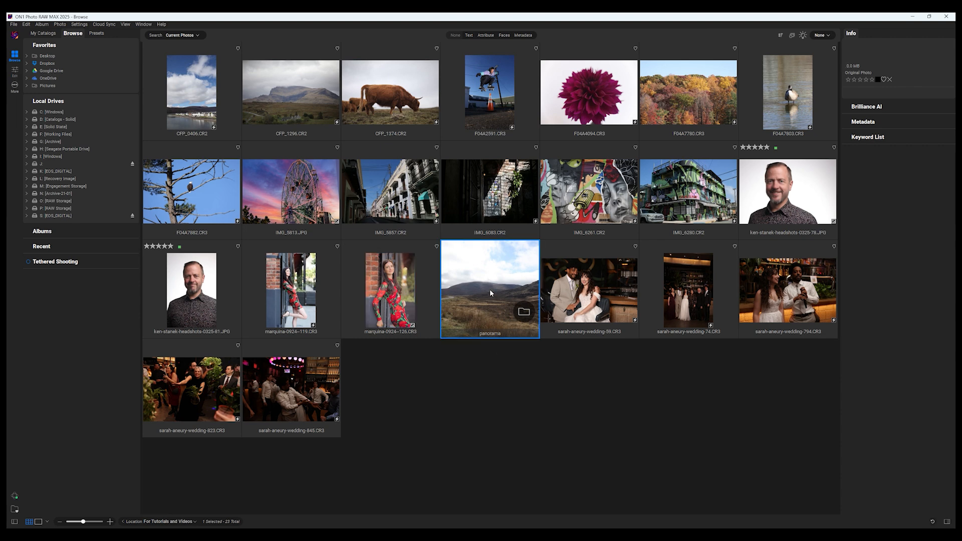
double_click(490, 293)
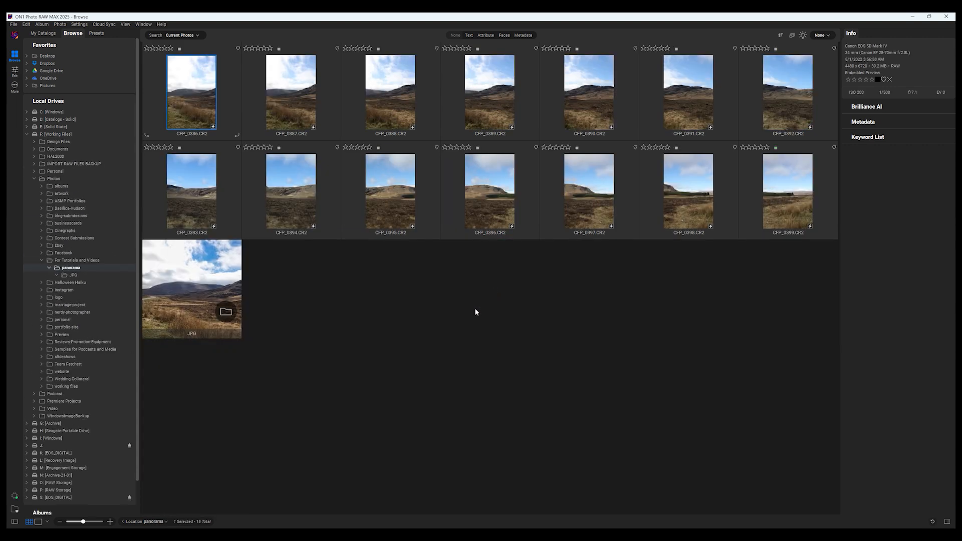
double_click(217, 287)
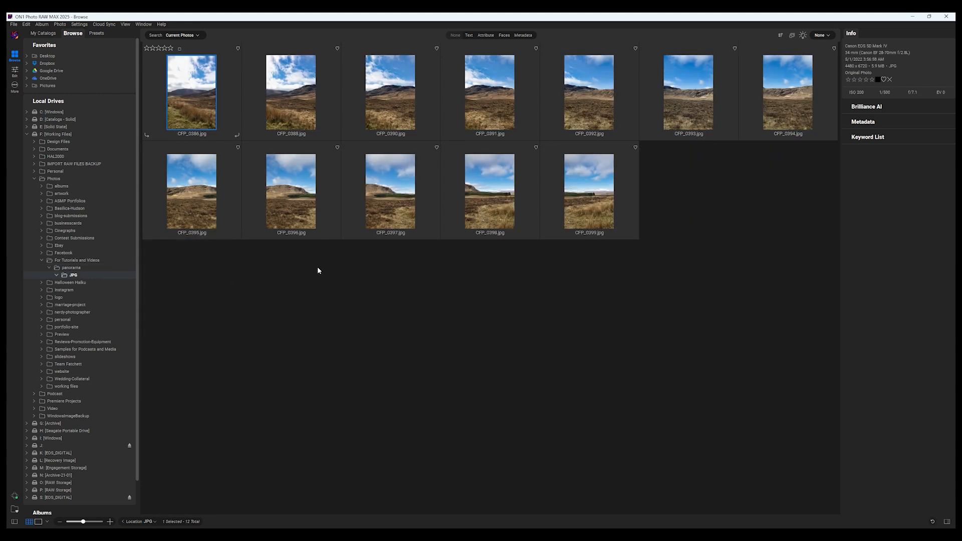
key(ctrl+a)
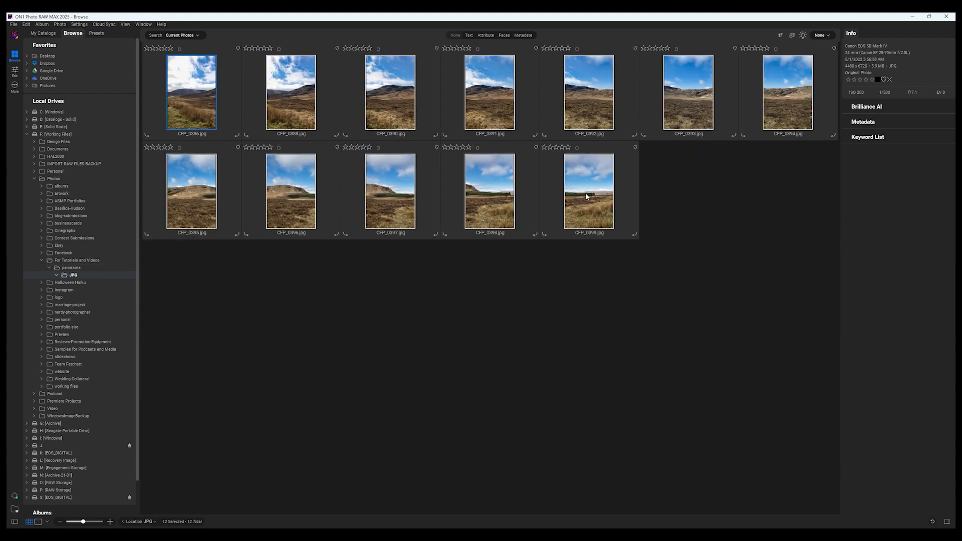
click(26, 134)
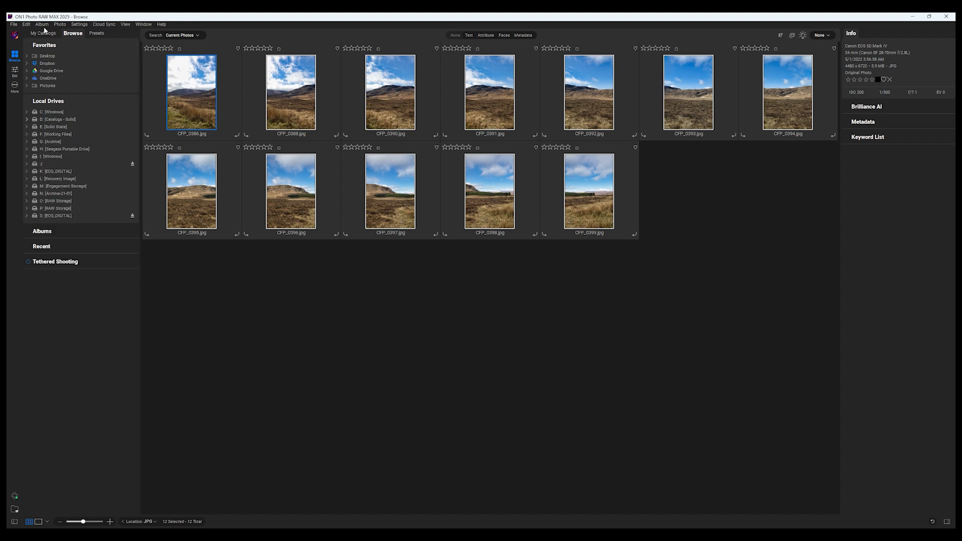
Create a panorama from the selected photos with Auto type, Crop edges and 100% file size, set to open in Browse
click(60, 25)
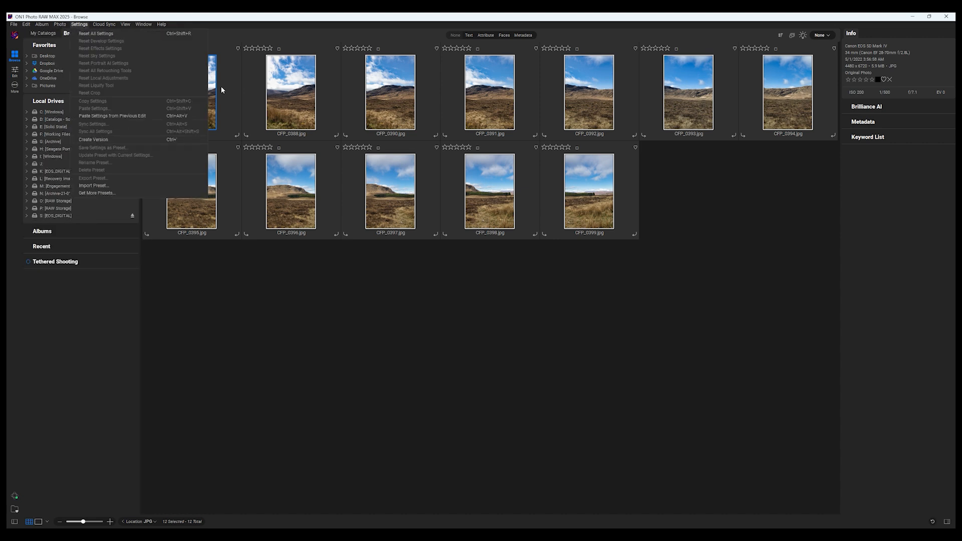
right_click(301, 91)
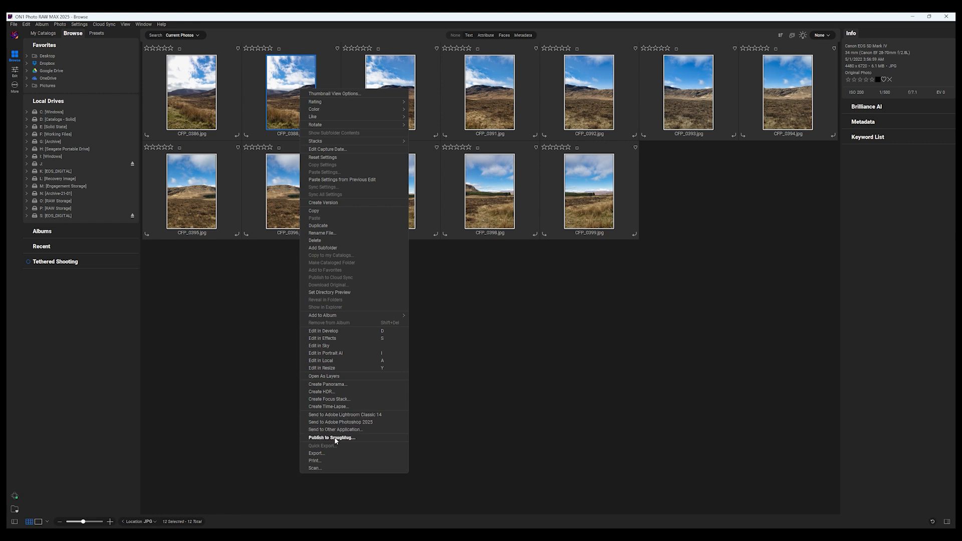
click(336, 385)
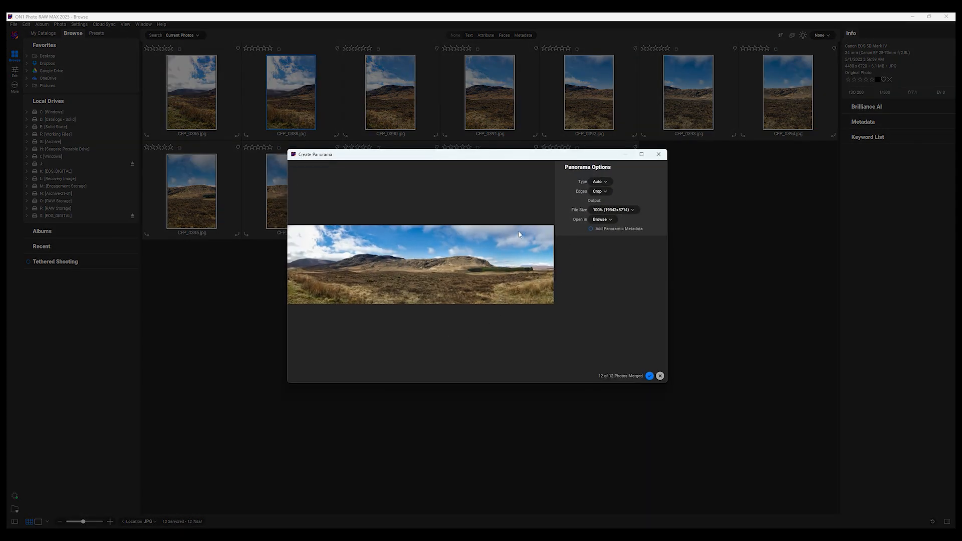
click(601, 220)
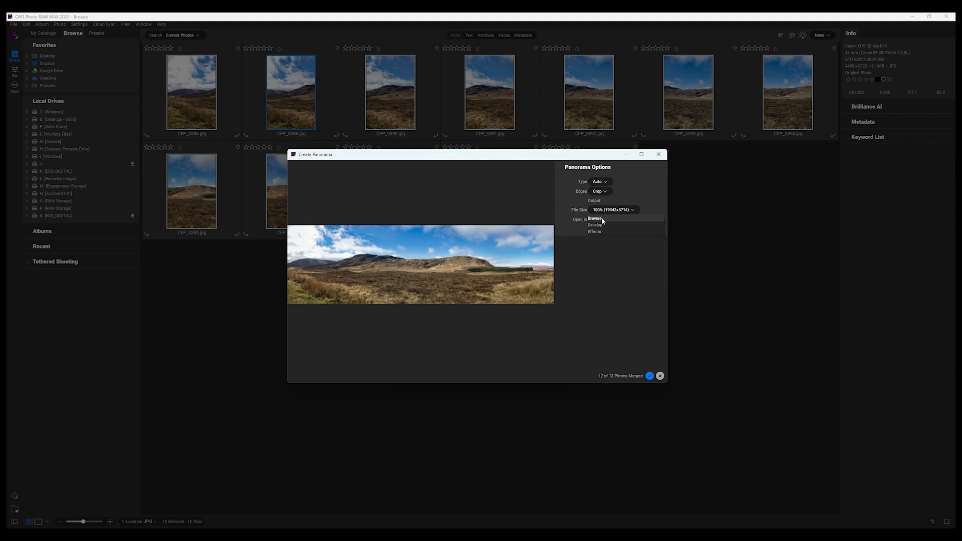
click(603, 219)
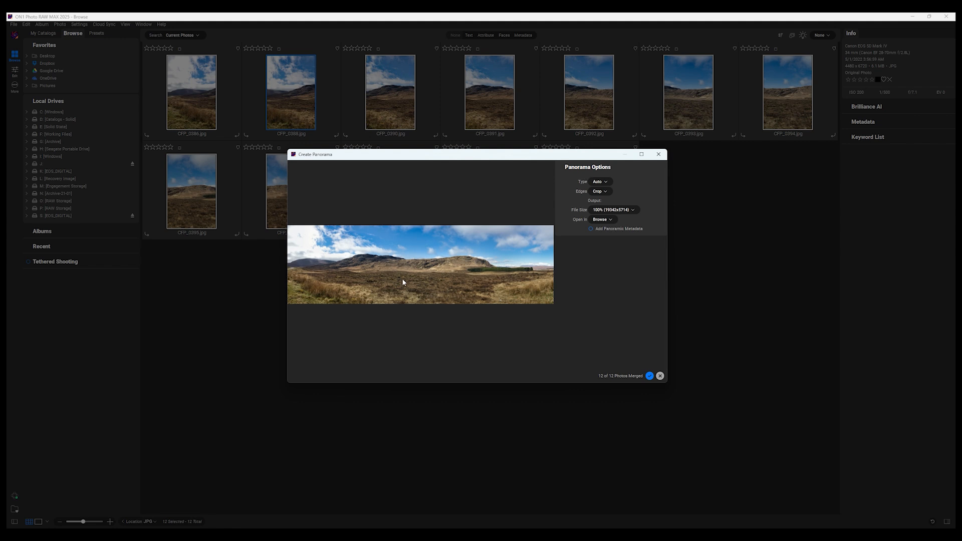
click(649, 376)
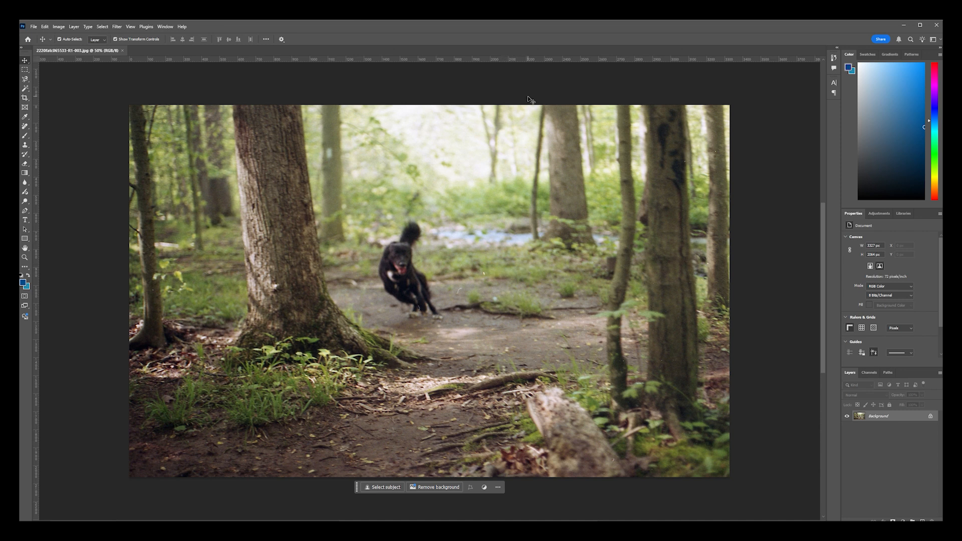
In Photoshop, check which ON1 plug-ins are available as filters for the forest dog photo
click(117, 27)
mouse_move(136, 186)
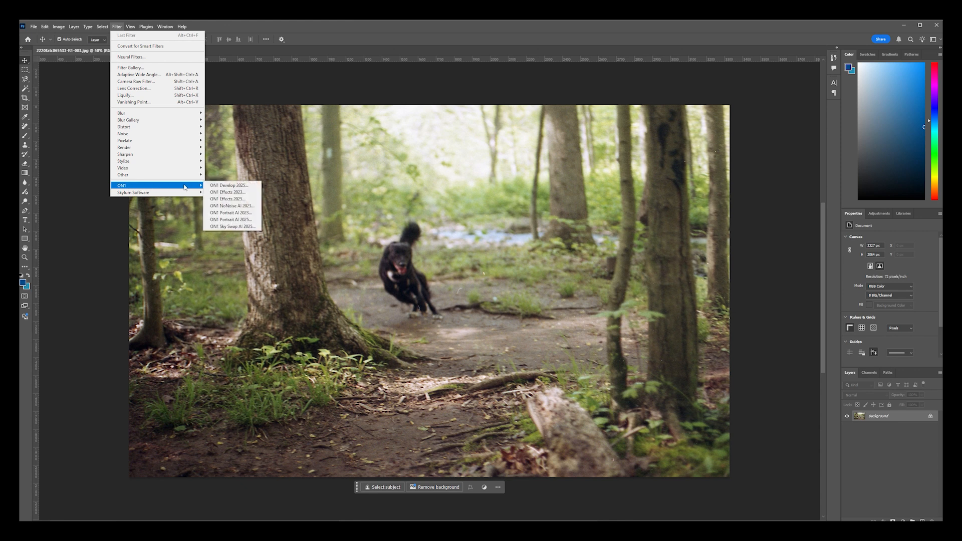
click(233, 223)
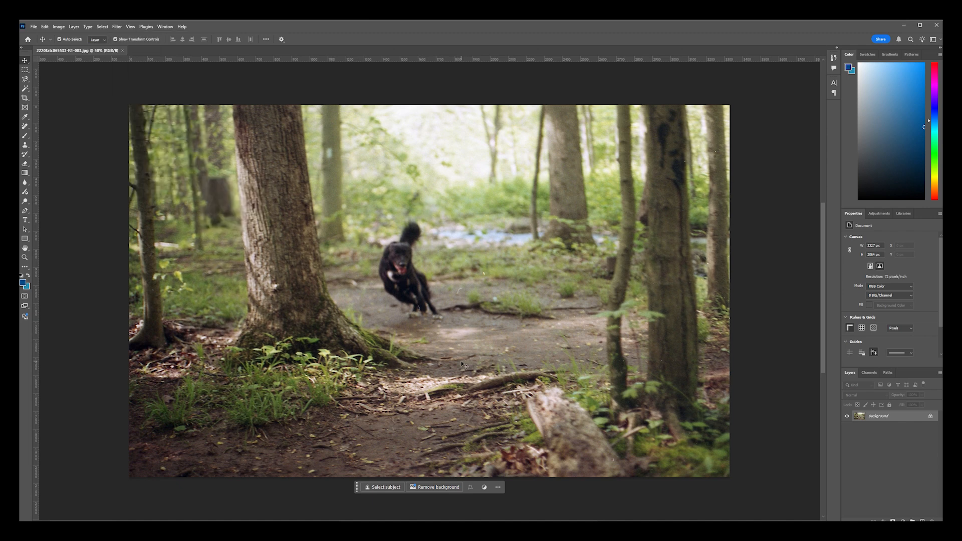
Launch ON1 Resize AI 2023 and open the flower photo I24A1492 from the Best Sellers folder
key(super)
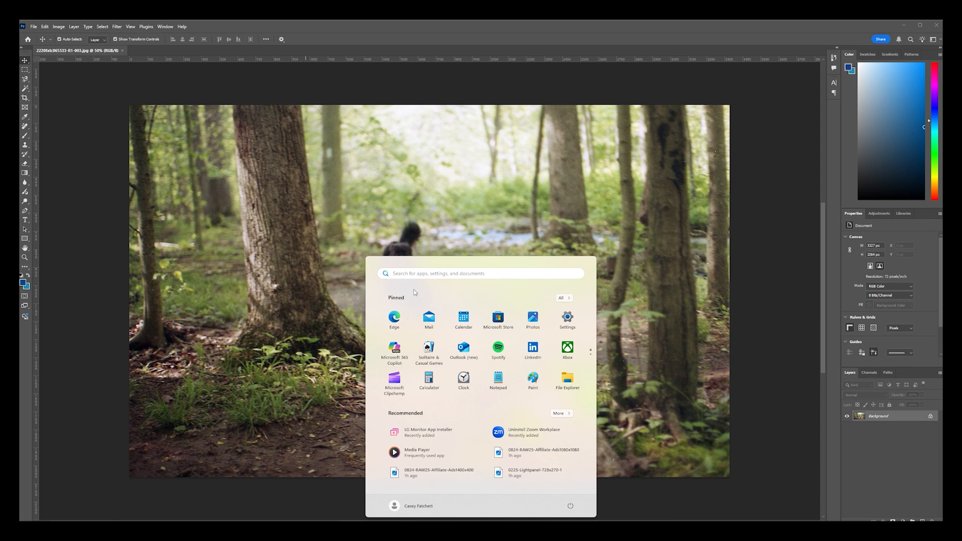
text(on1)
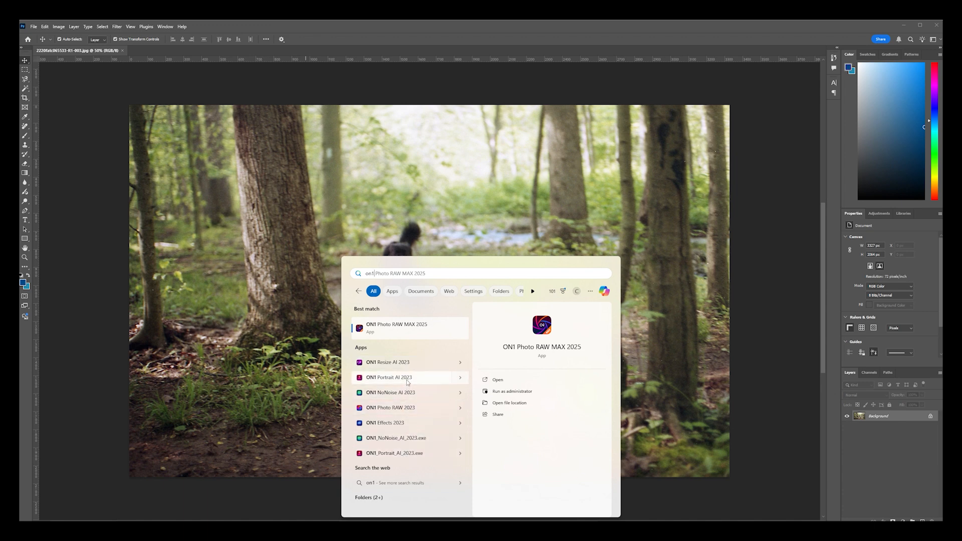
click(408, 363)
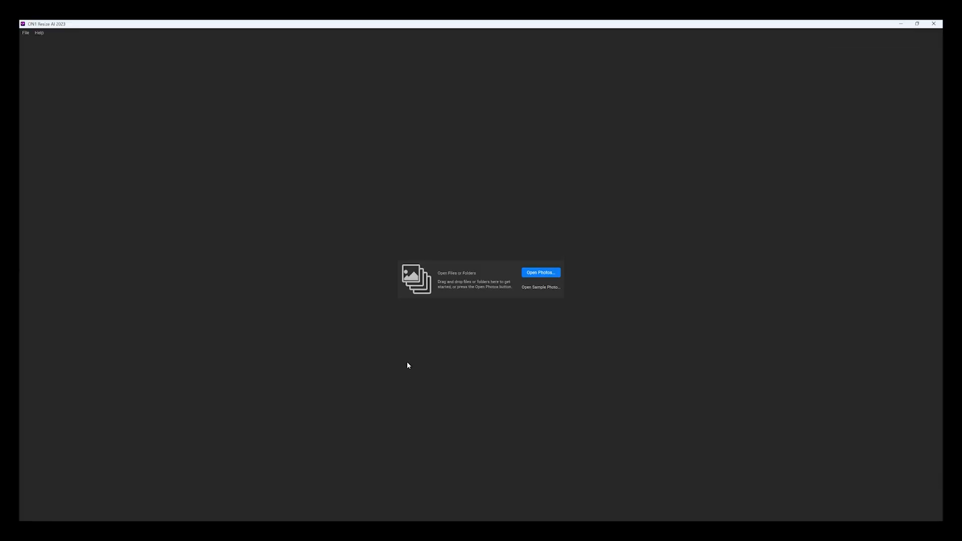
click(536, 273)
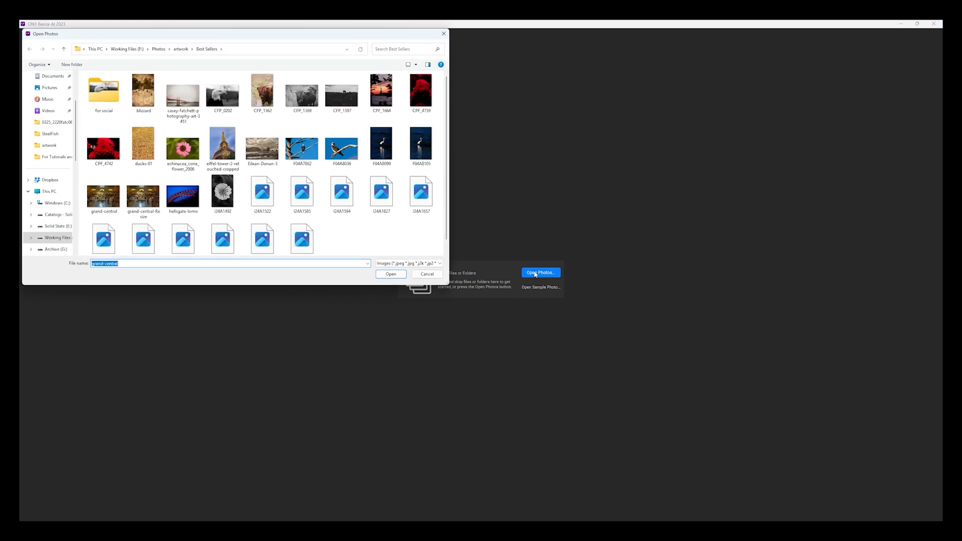
click(222, 190)
double_click(222, 190)
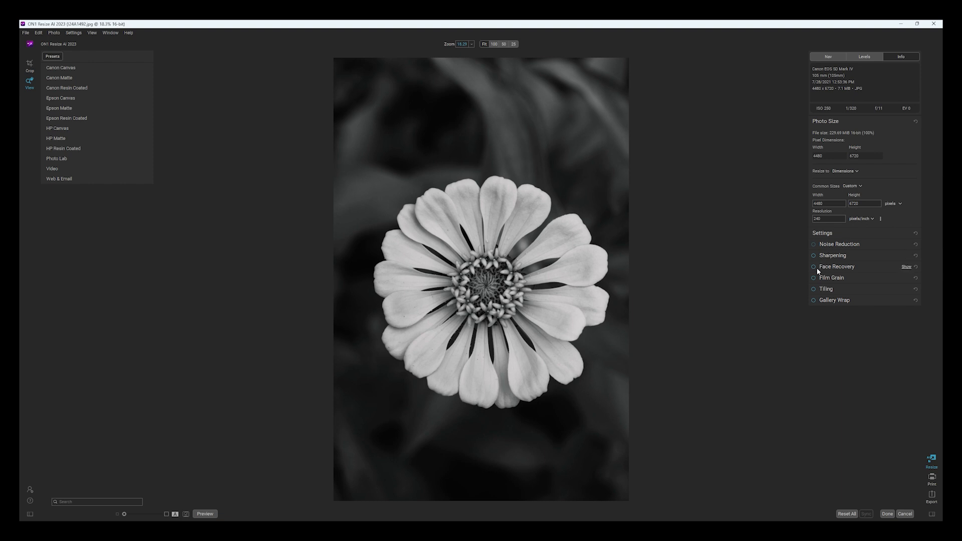
Examine the Gallery Wrap, Film Grain and Photo Size settings for the flower photo
click(833, 300)
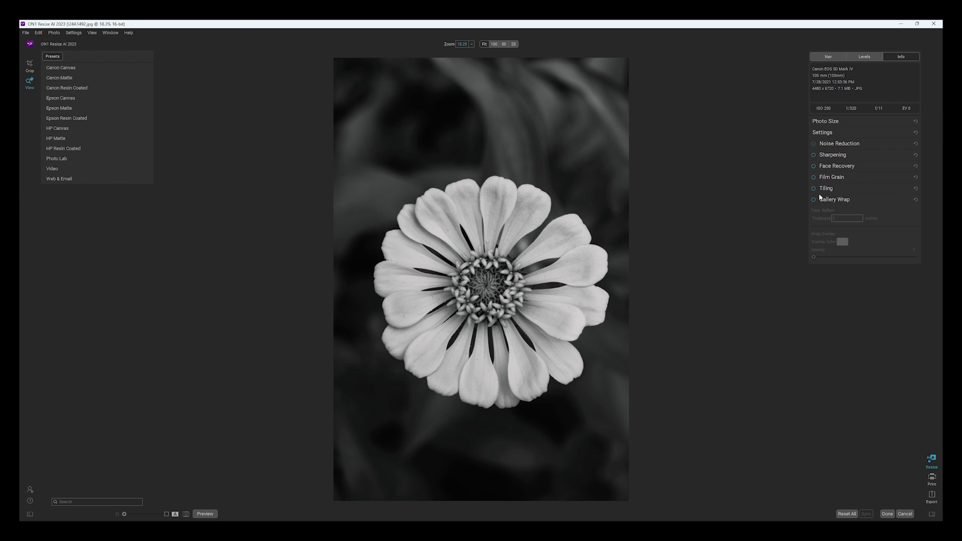
click(834, 179)
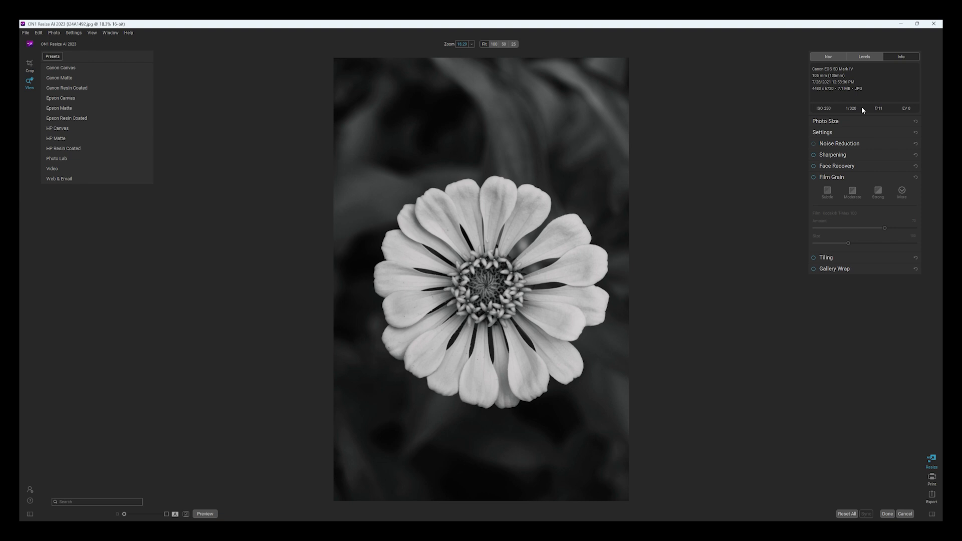
click(830, 121)
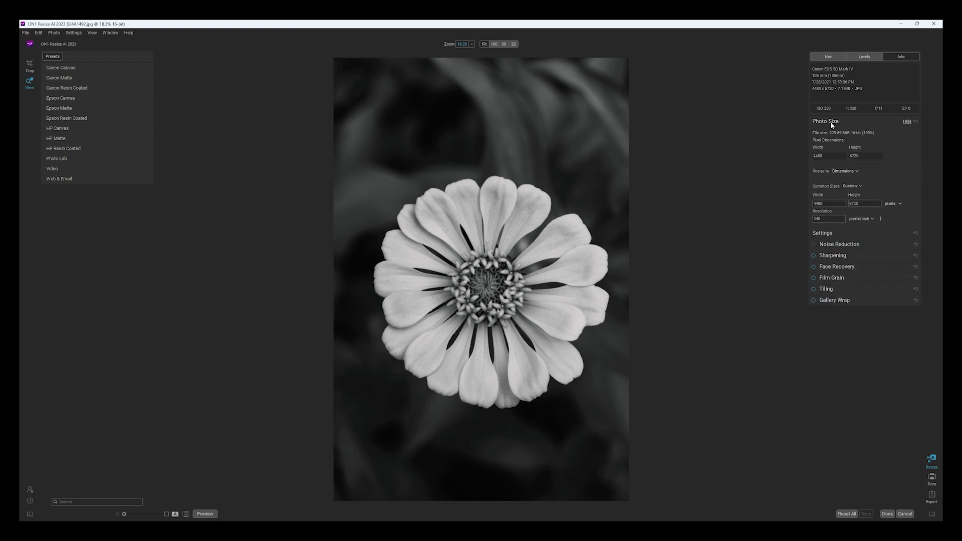
click(834, 158)
Examine the settings, preset and help commands and the available resize methods, keeping Dimensions
click(72, 33)
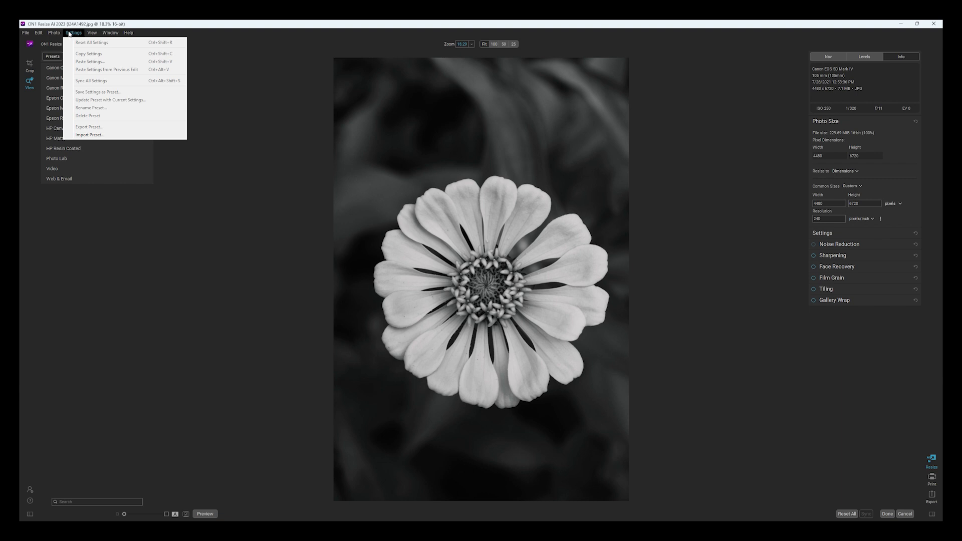
mouse_move(61, 34)
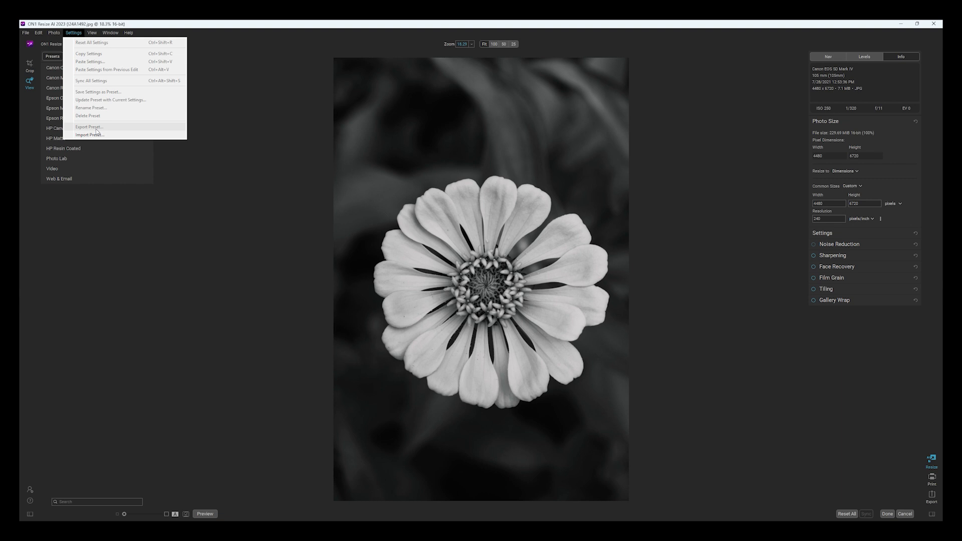
mouse_move(108, 35)
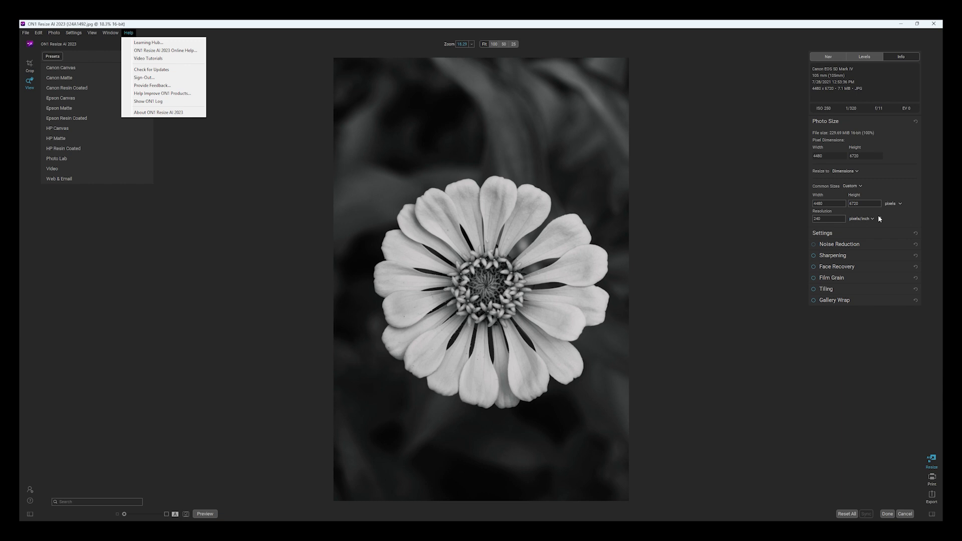
click(857, 172)
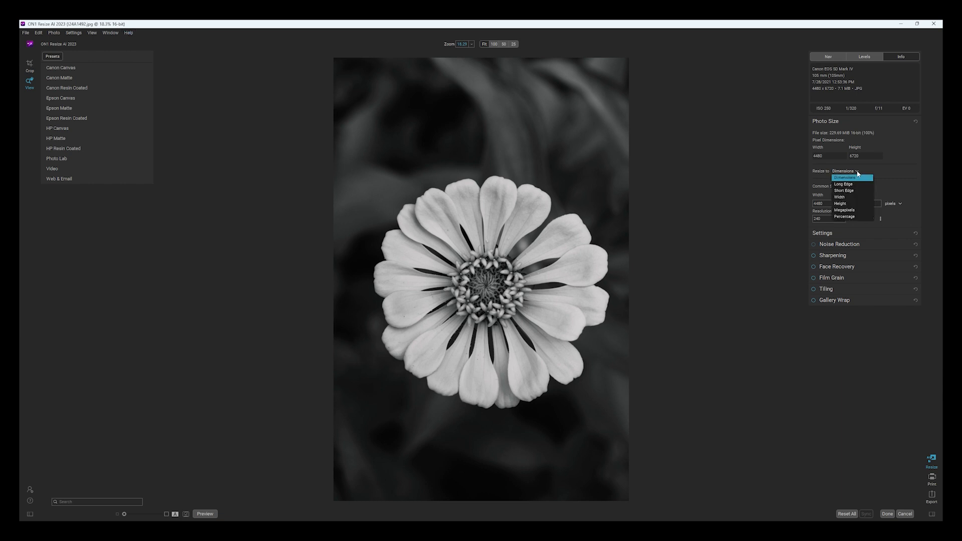
click(887, 211)
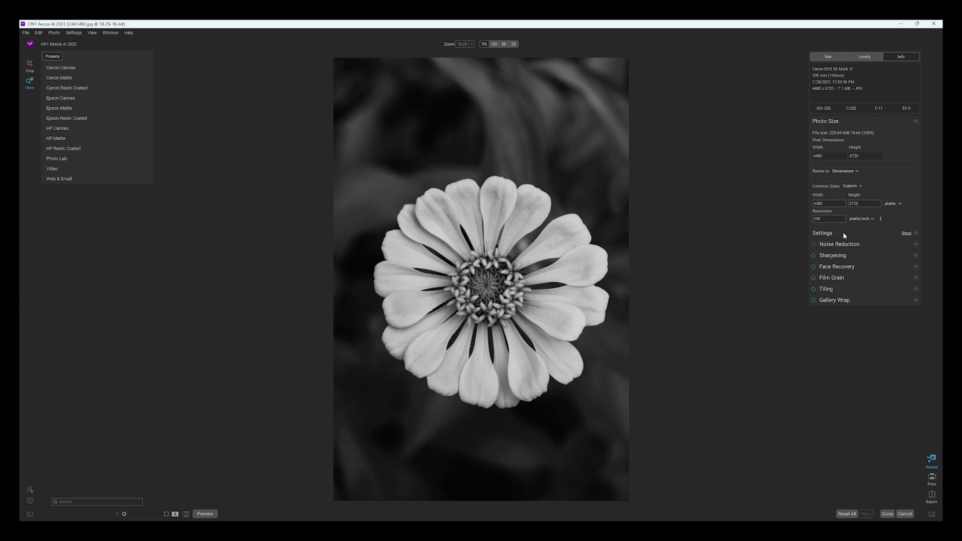
Examine the Face Recovery and Sharpening settings and collapse them again
click(856, 266)
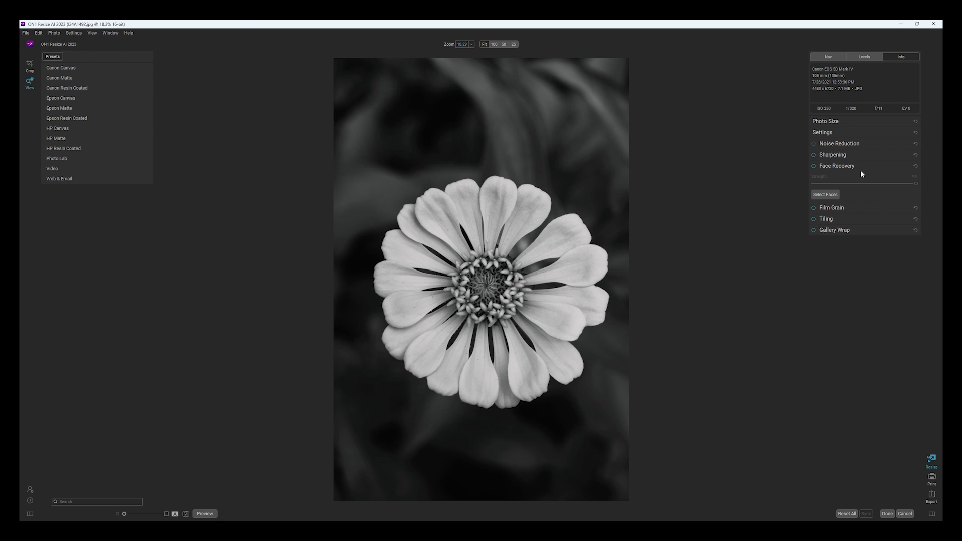
click(877, 164)
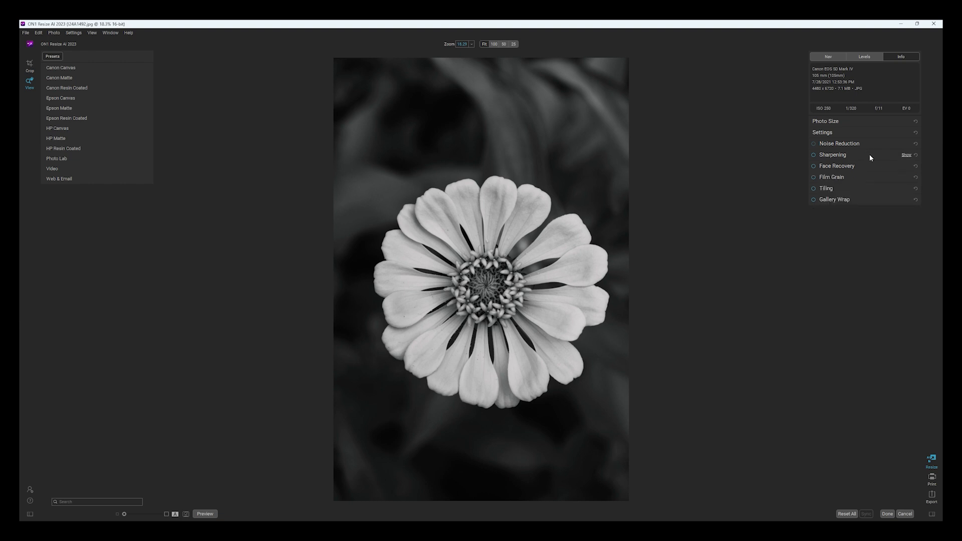
click(871, 156)
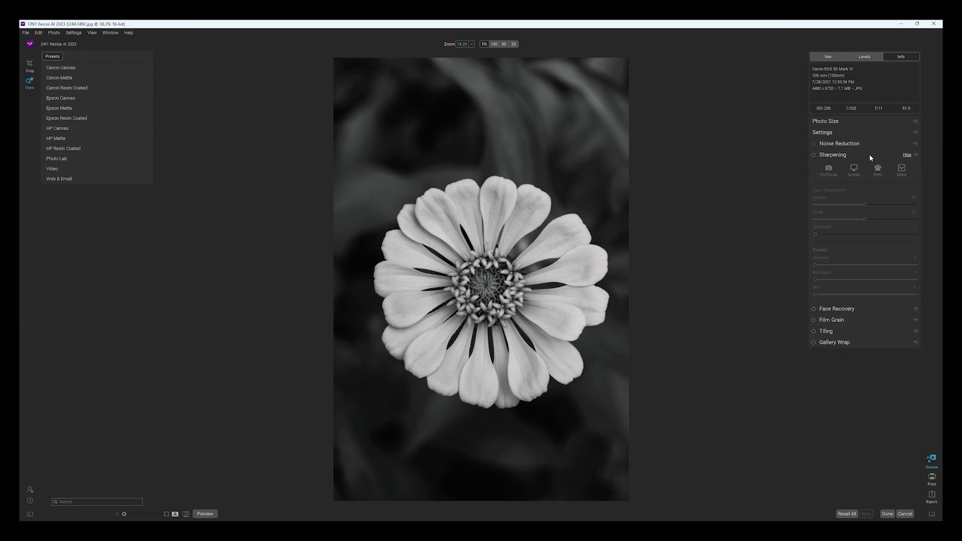
click(870, 157)
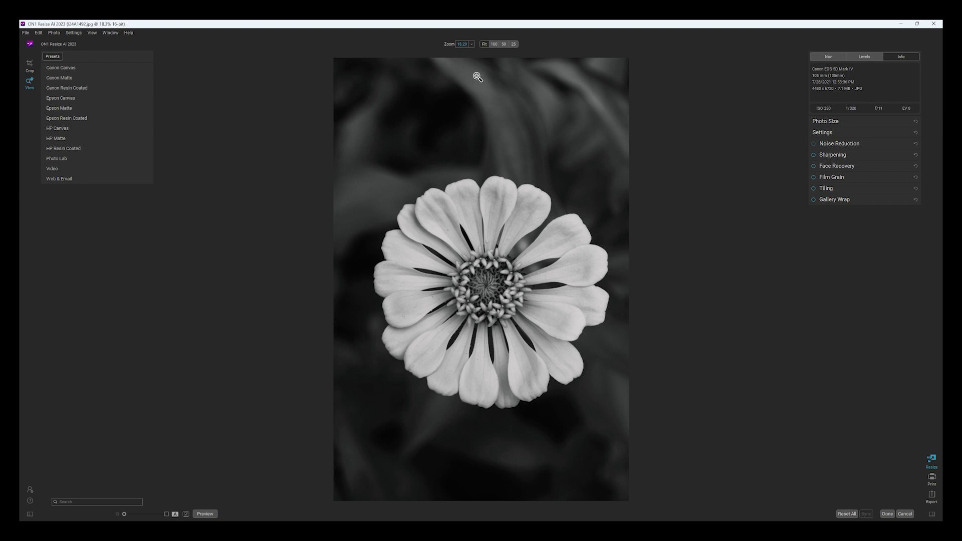
mouse_move(441, 32)
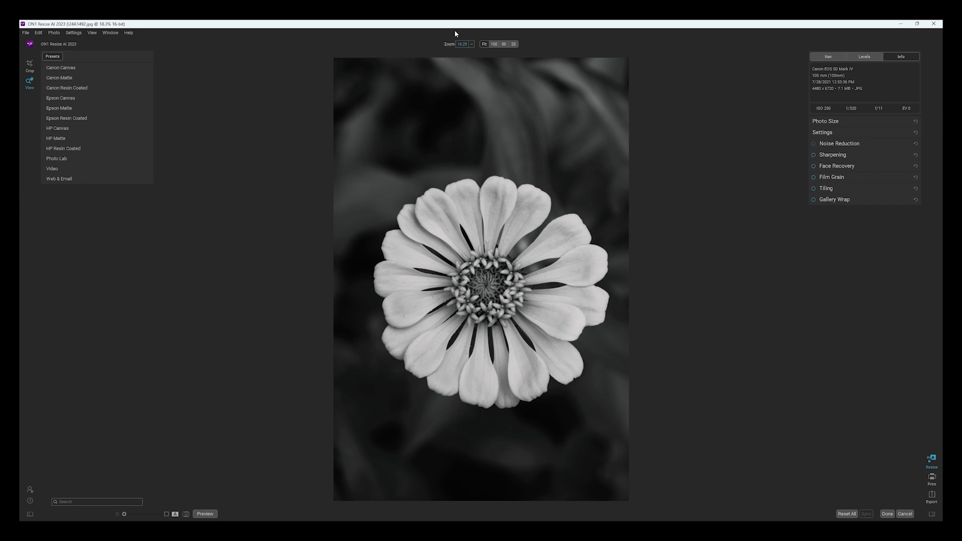